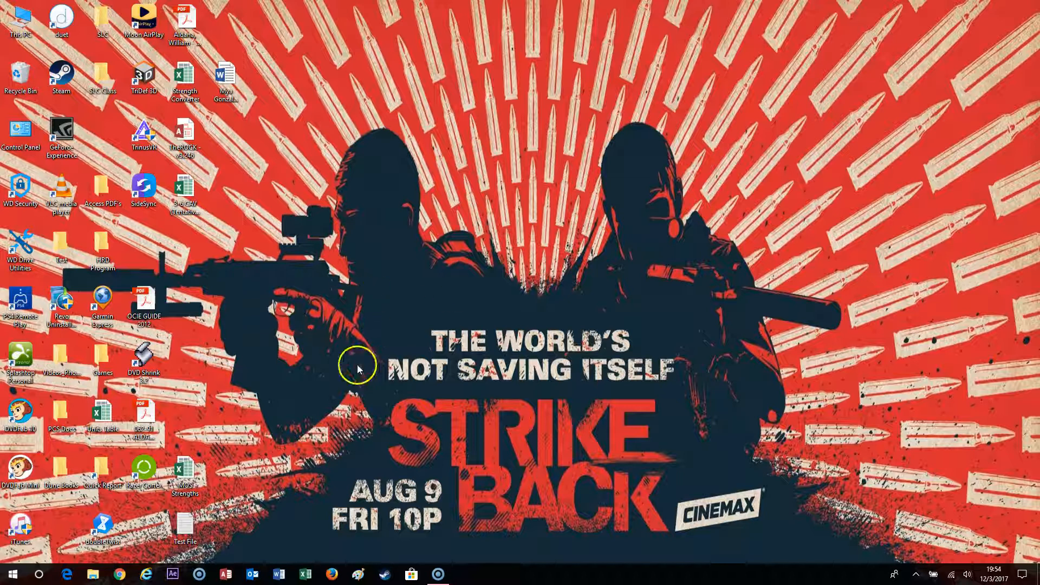
Open the Test File text document from the desktop, examine its column headers, name values and Social Security number values, and close it
{"action": "double_click", "coordinate": [200, 524]}
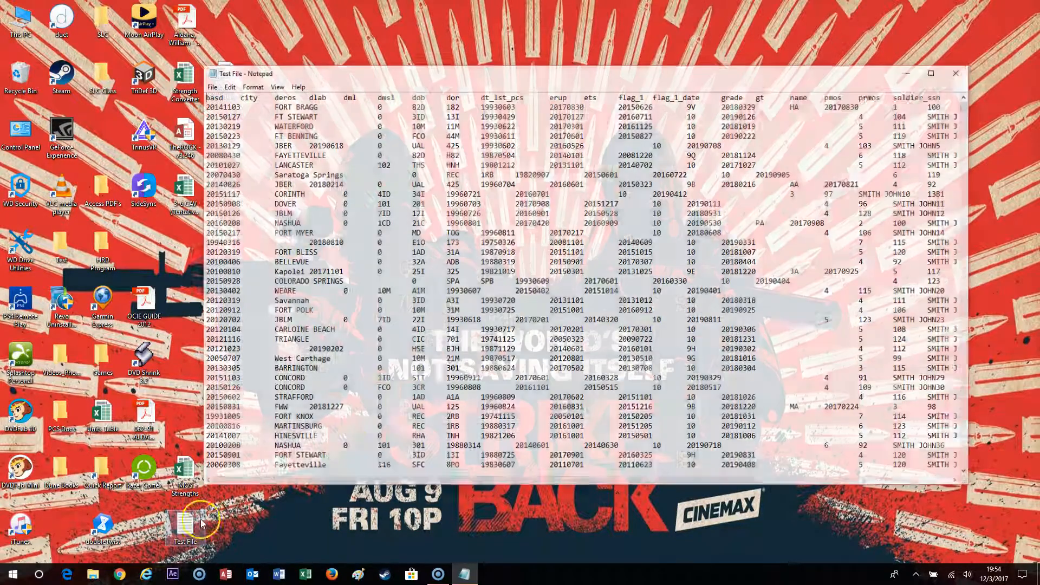
{"action": "left_click_drag", "start_coordinate": [205, 100], "coordinate": [996, 89]}
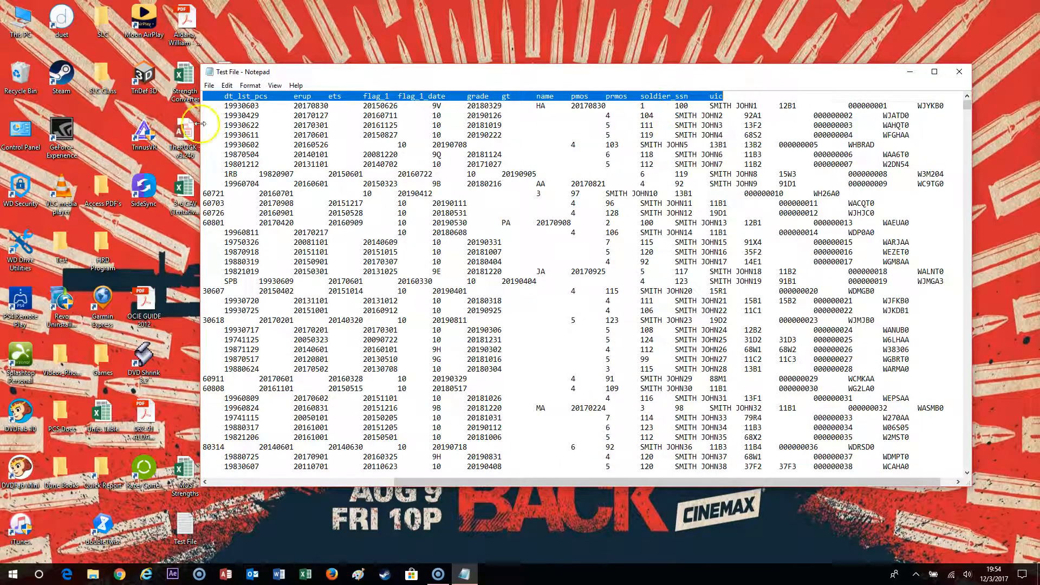
{"action": "left_click_drag", "start_coordinate": [510, 482], "coordinate": [146, 409]}
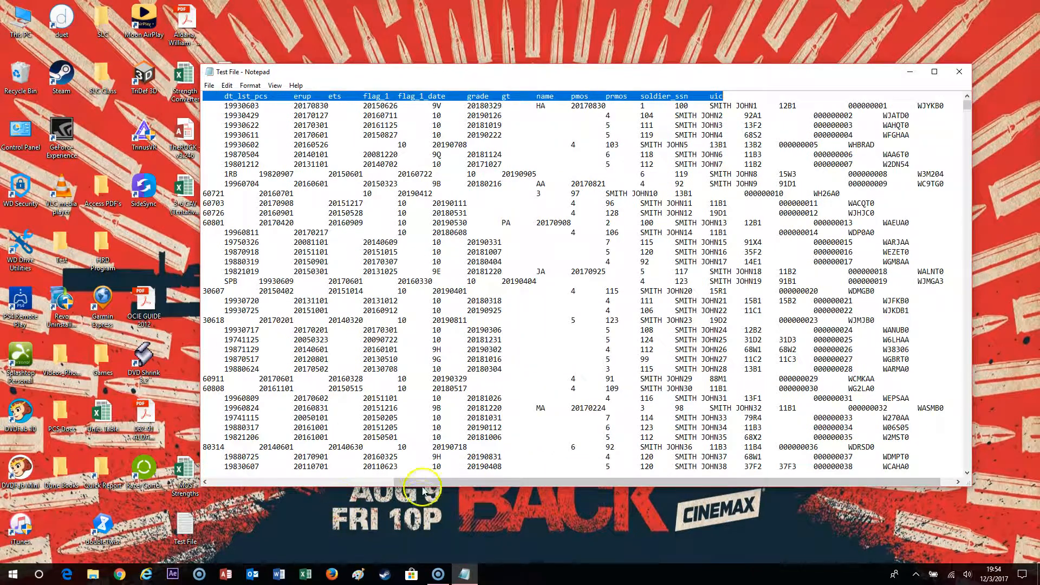
{"action": "left_click_drag", "start_coordinate": [422, 491], "coordinate": [297, 452]}
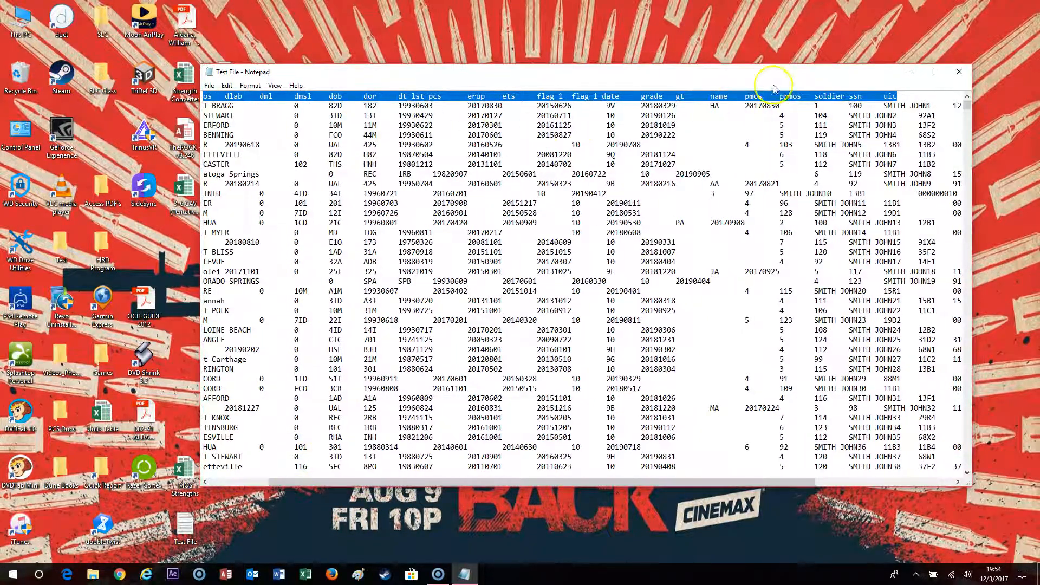
{"action": "left_click_drag", "start_coordinate": [853, 116], "coordinate": [897, 115]}
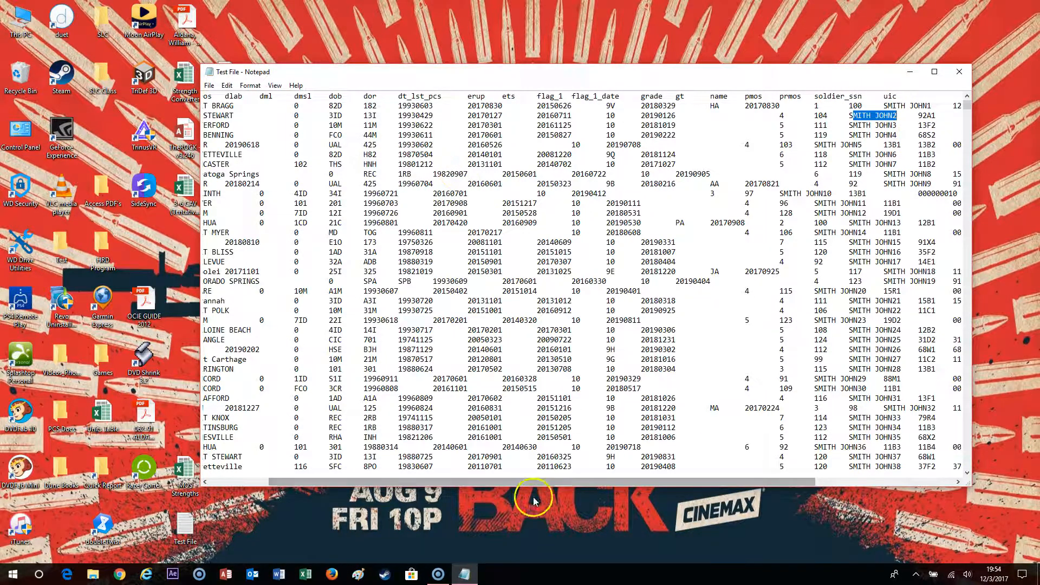
{"action": "left_click_drag", "start_coordinate": [542, 481], "coordinate": [680, 481]}
{"action": "left_click_drag", "start_coordinate": [827, 106], "coordinate": [870, 106]}
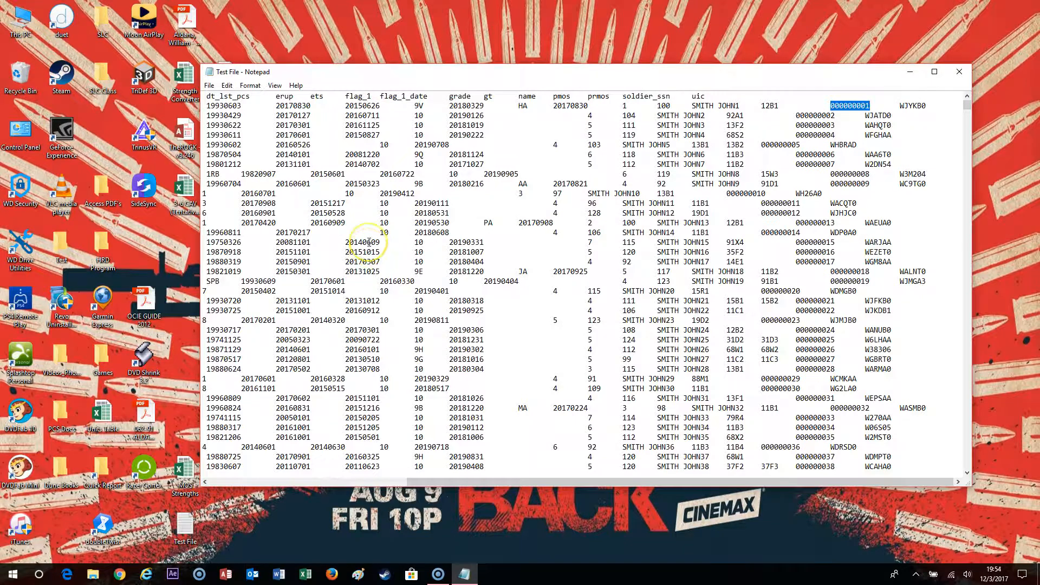
{"action": "left_click_drag", "start_coordinate": [693, 482], "coordinate": [490, 433]}
{"action": "left_click", "coordinate": [959, 72]}
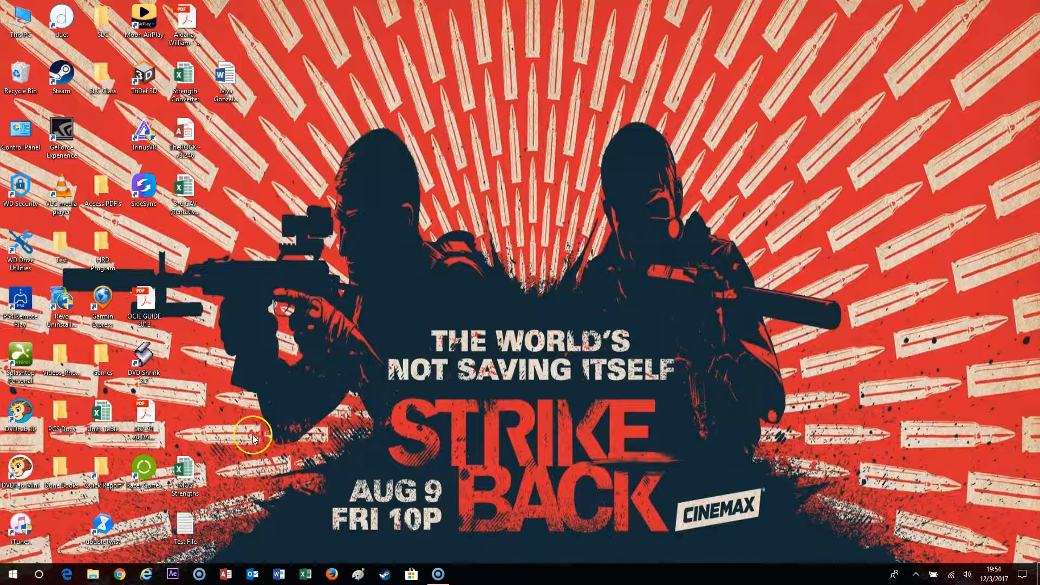
Switch to Access and create a blank database named TestDB stored on the Desktop
{"action": "left_click", "coordinate": [225, 575]}
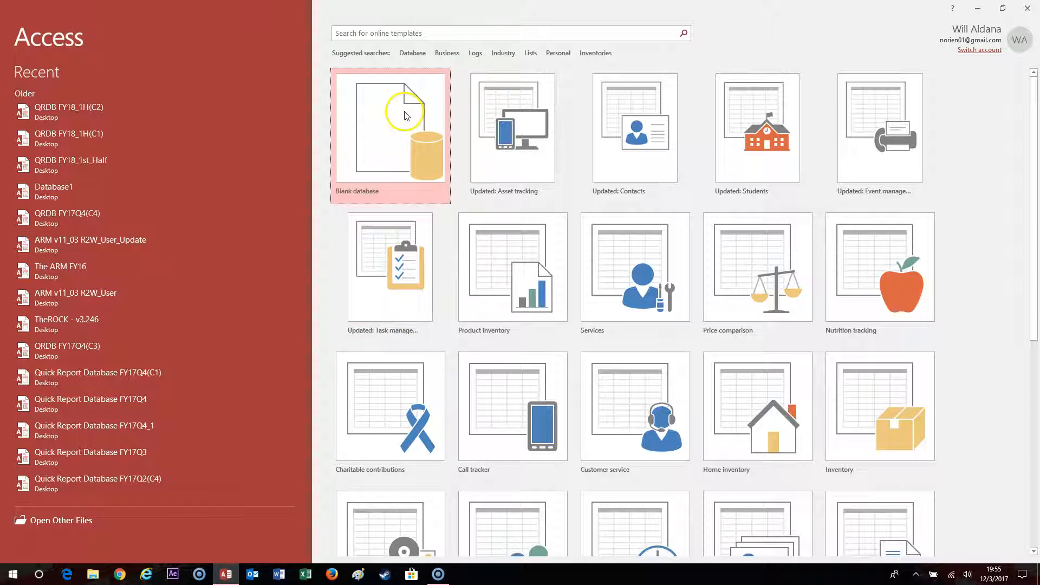
{"action": "left_click", "coordinate": [1027, 9]}
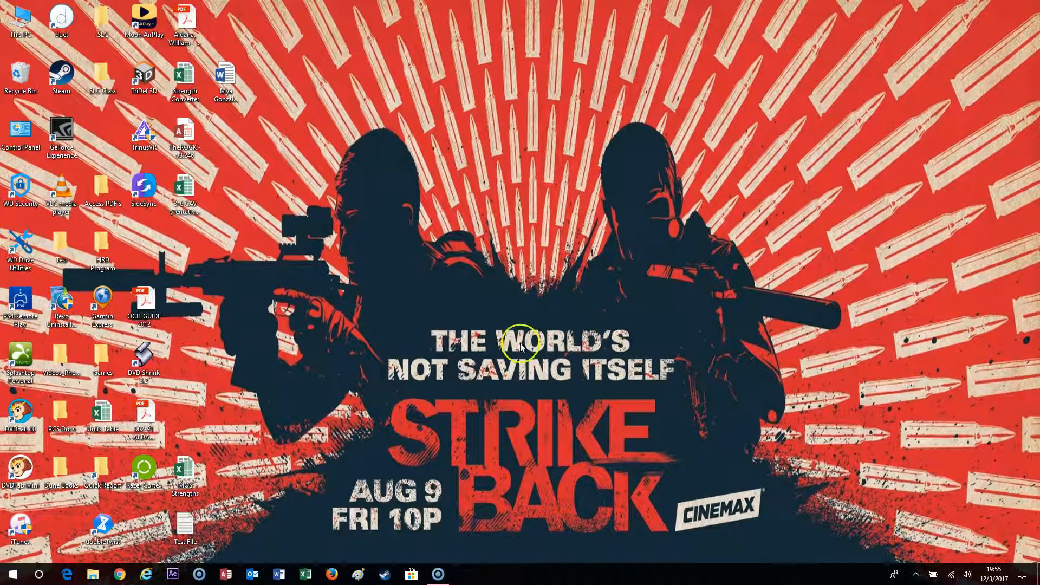
{"action": "left_click", "coordinate": [226, 574]}
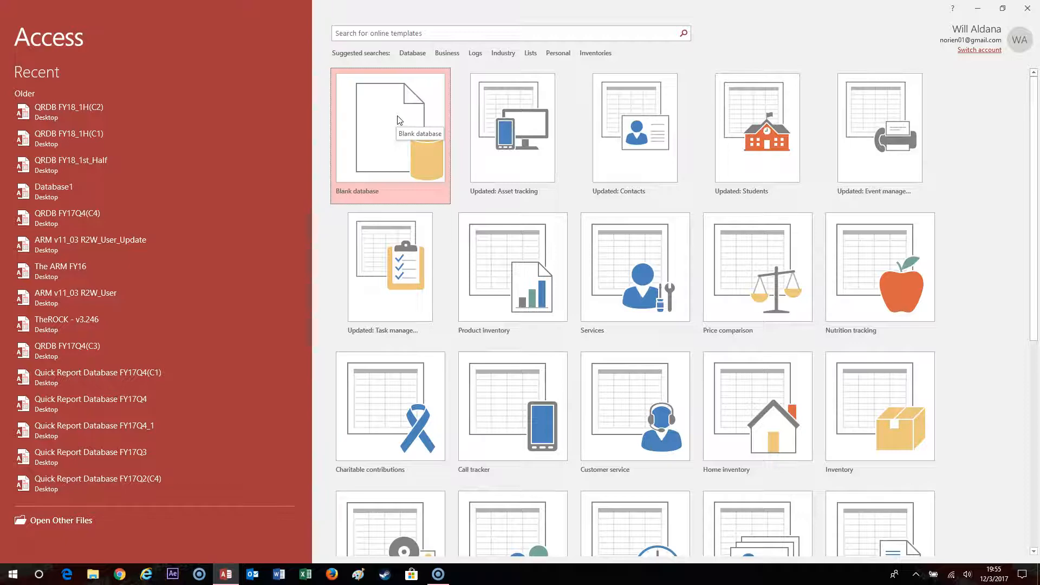
{"action": "left_click", "coordinate": [402, 169]}
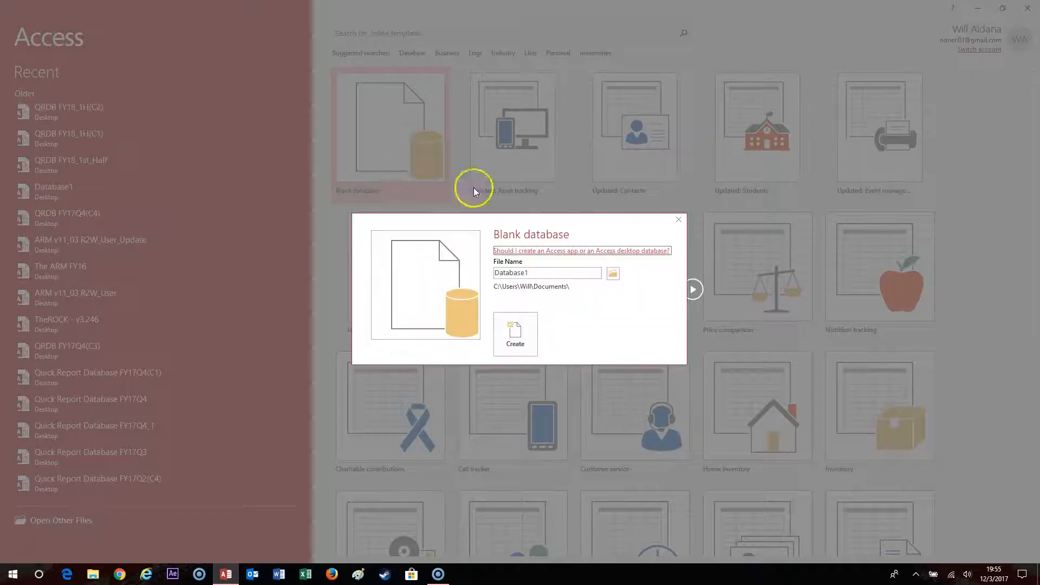
{"action": "double_click", "coordinate": [501, 272]}
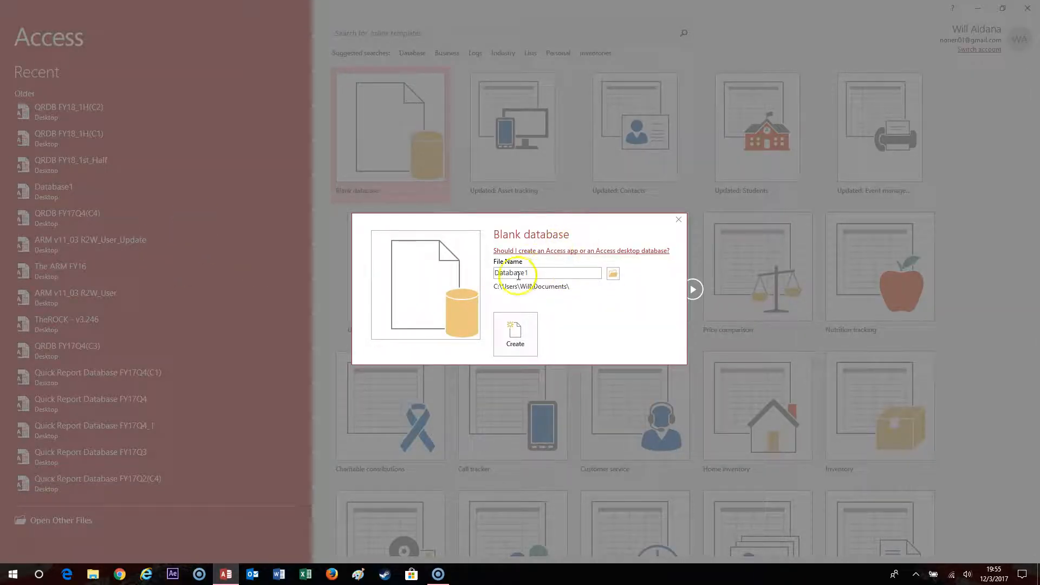
{"action": "type", "text": "TestDB"}
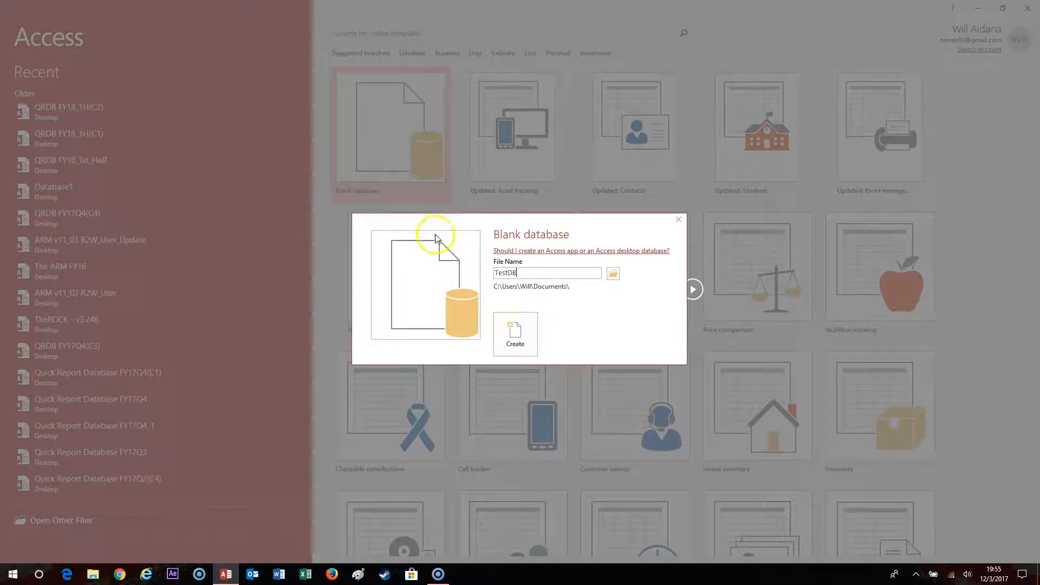
{"action": "left_click", "coordinate": [613, 273]}
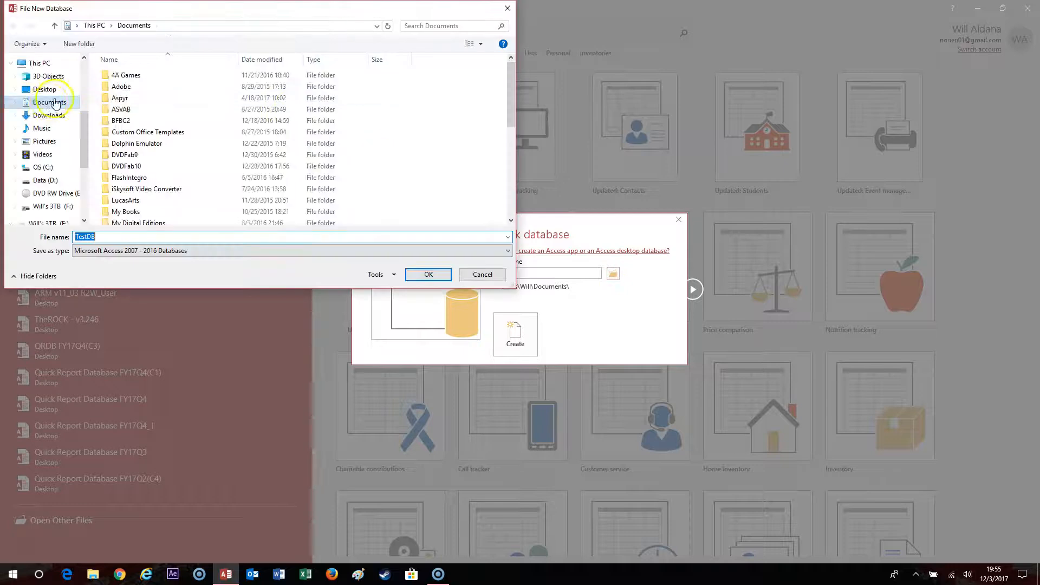
{"action": "left_click", "coordinate": [44, 89]}
{"action": "left_click", "coordinate": [428, 275]}
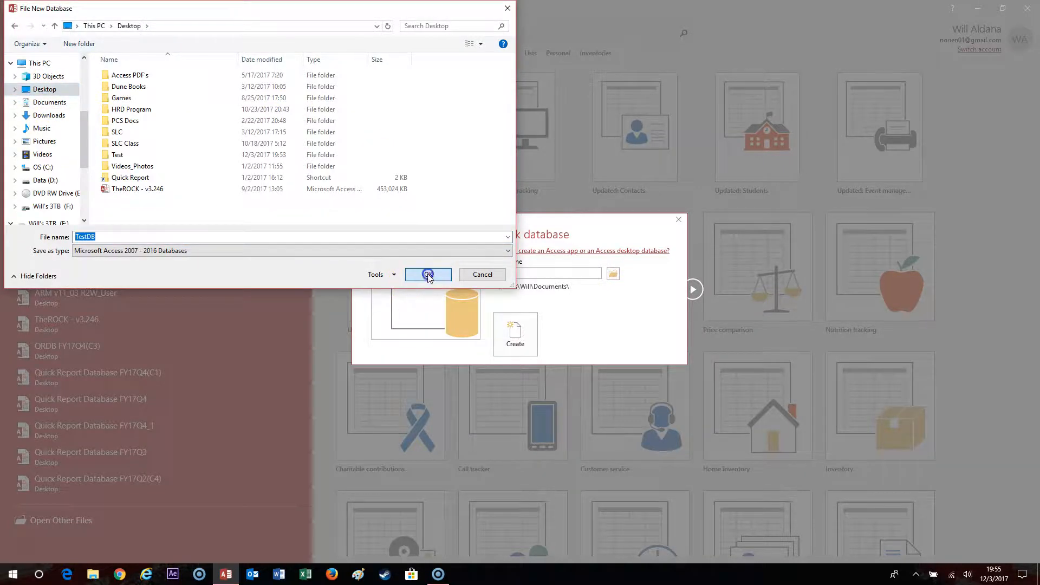
{"action": "left_click", "coordinate": [515, 333]}
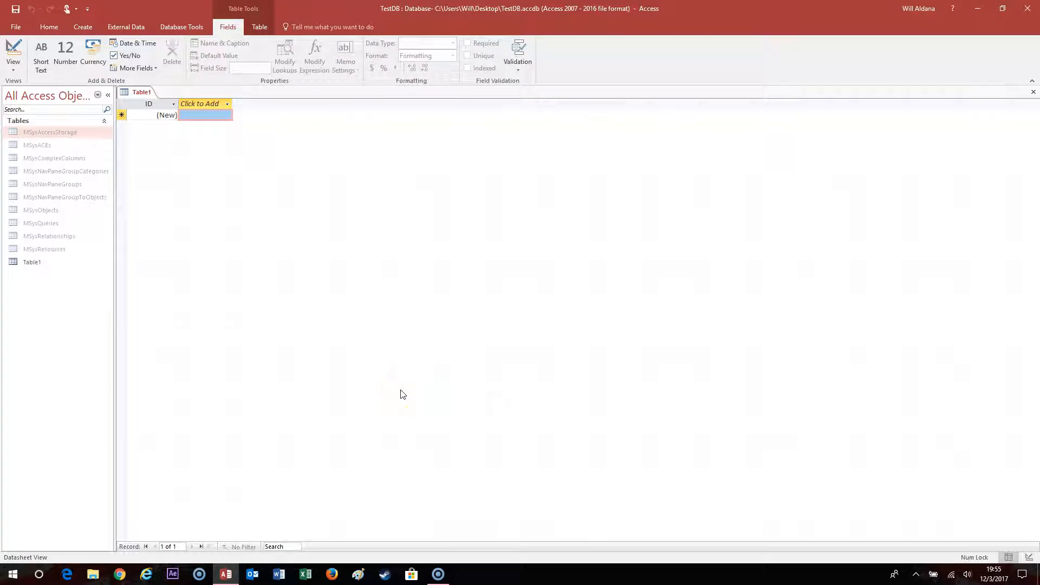
Show the new table in Design view, saving it under the name tblMain
{"action": "left_click", "coordinate": [136, 124]}
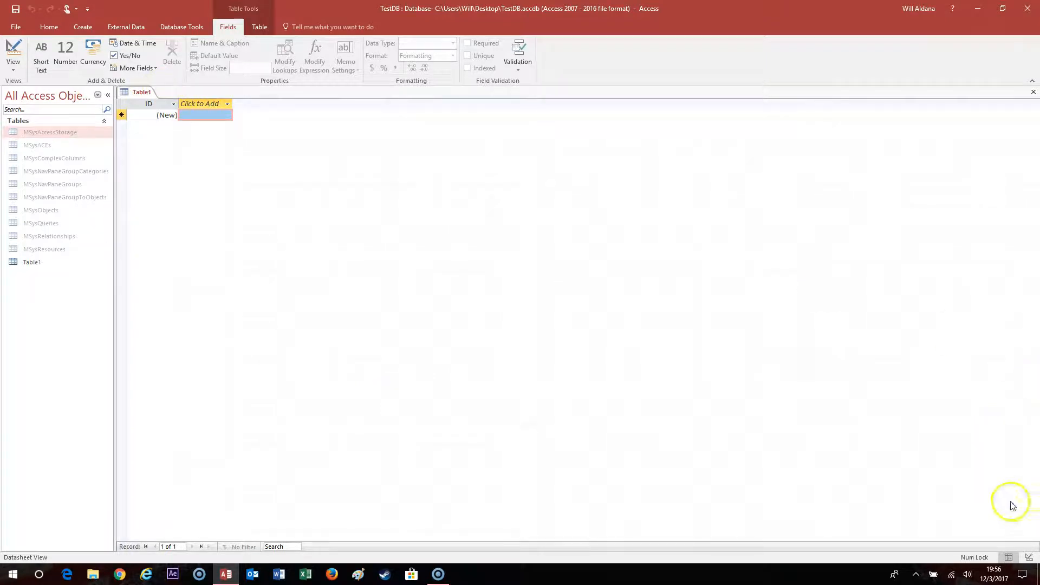
{"action": "left_click", "coordinate": [1028, 558]}
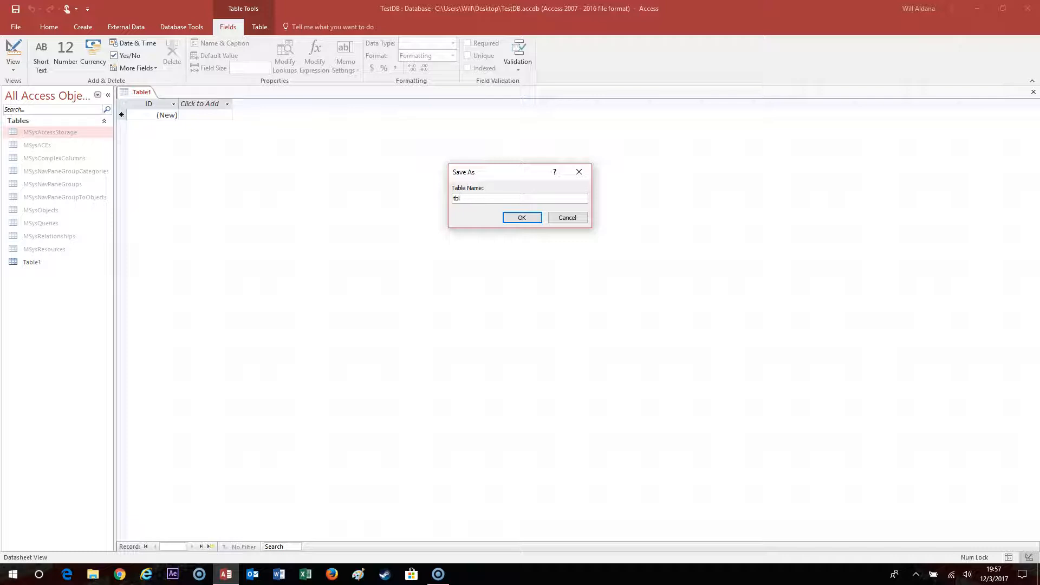
{"action": "key", "text": "Return"}
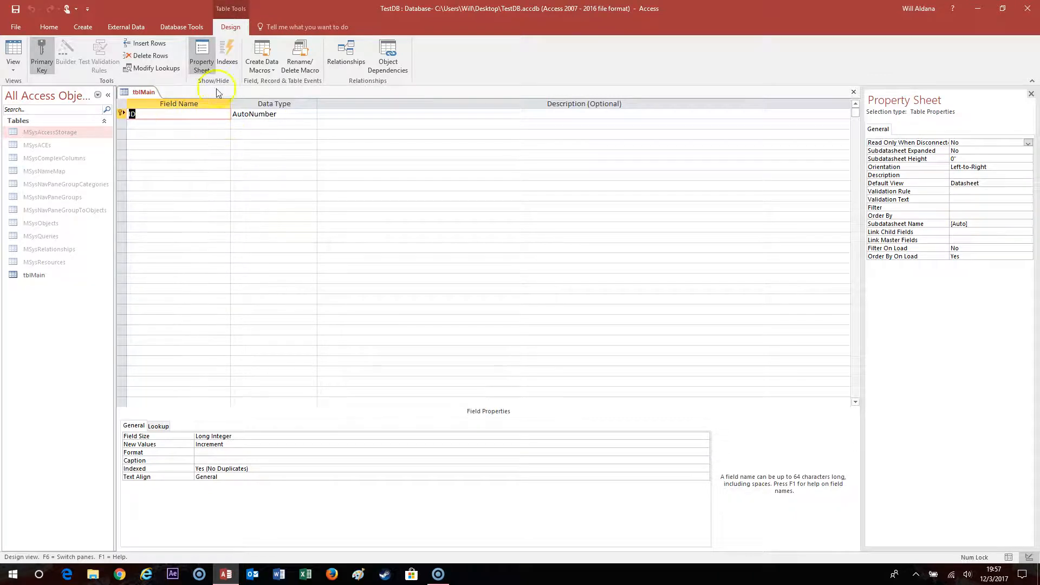
Rename the ID field as Name and set its data type to Long Text, accepting the reserved-word name and the primary key's removal
{"action": "left_click", "coordinate": [176, 118]}
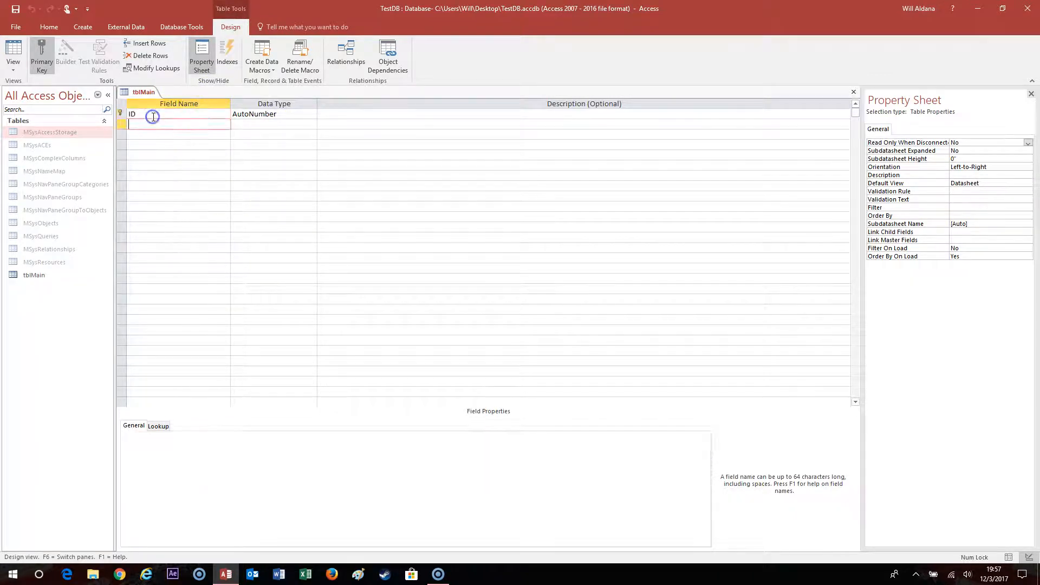
{"action": "key", "text": "Up"}
{"action": "key", "text": "Delete"}
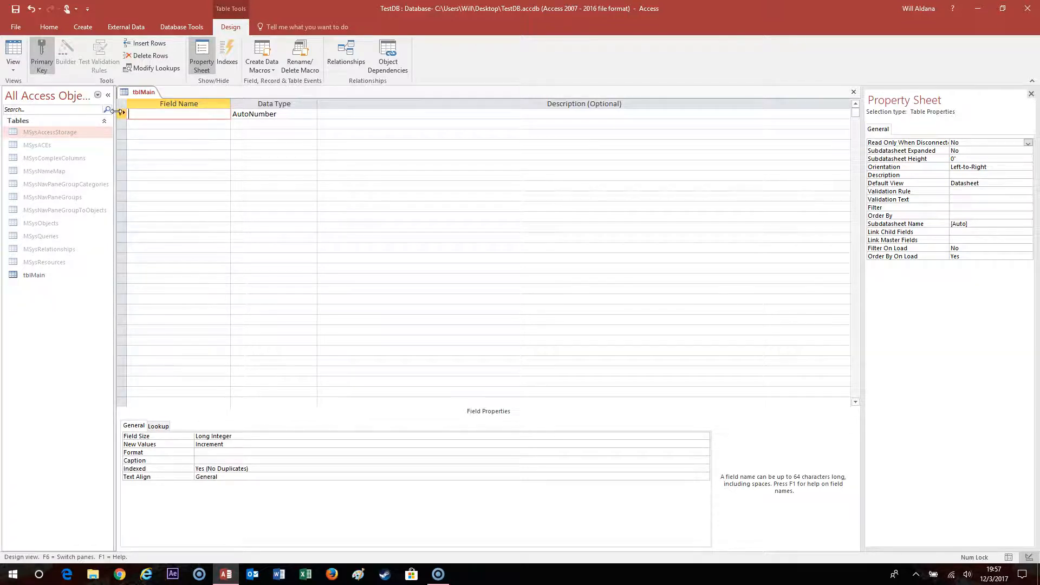
{"action": "left_click", "coordinate": [285, 114]}
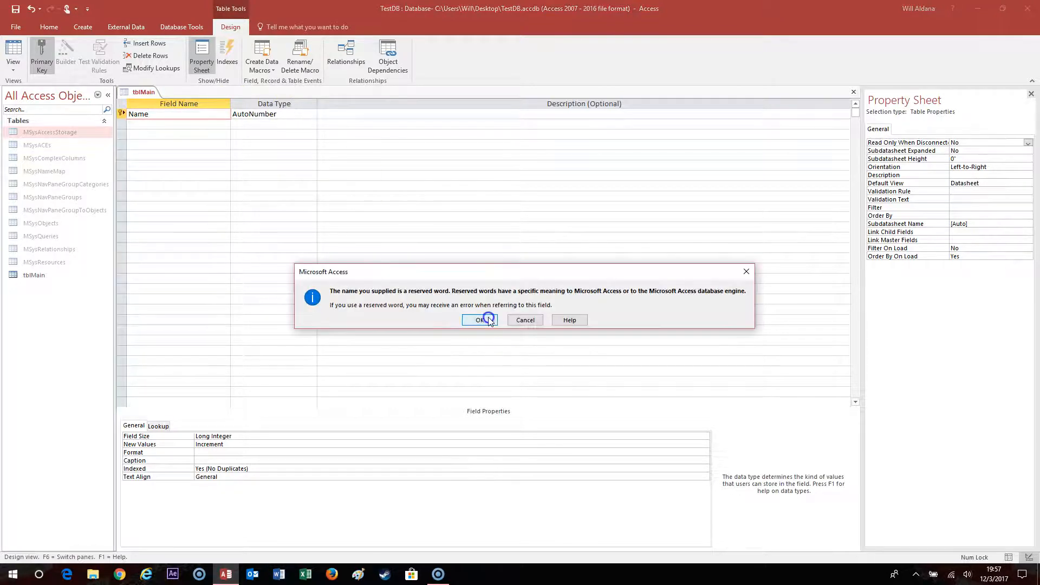
{"action": "left_click", "coordinate": [480, 319]}
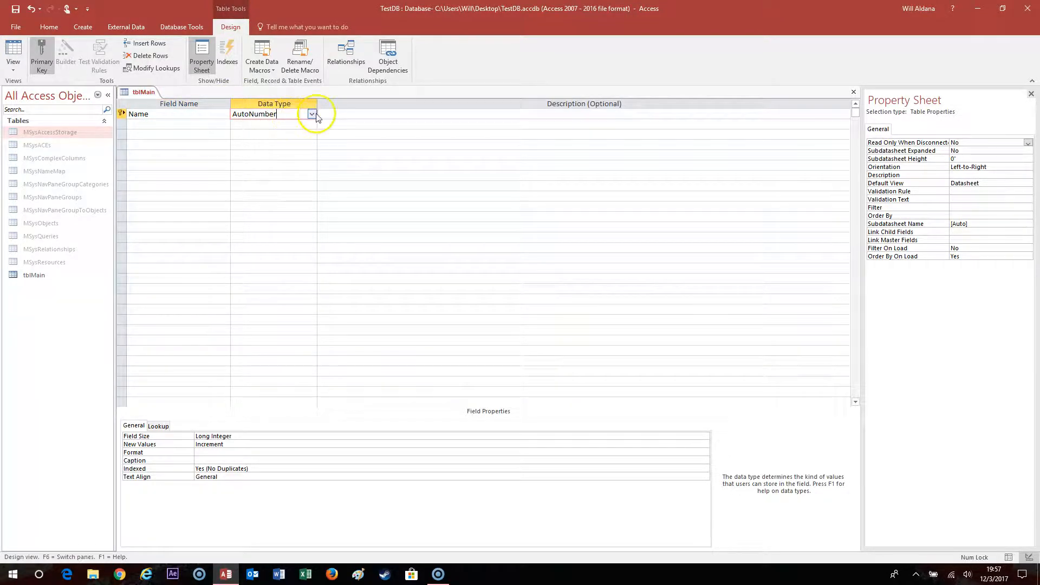
{"action": "left_click", "coordinate": [312, 114]}
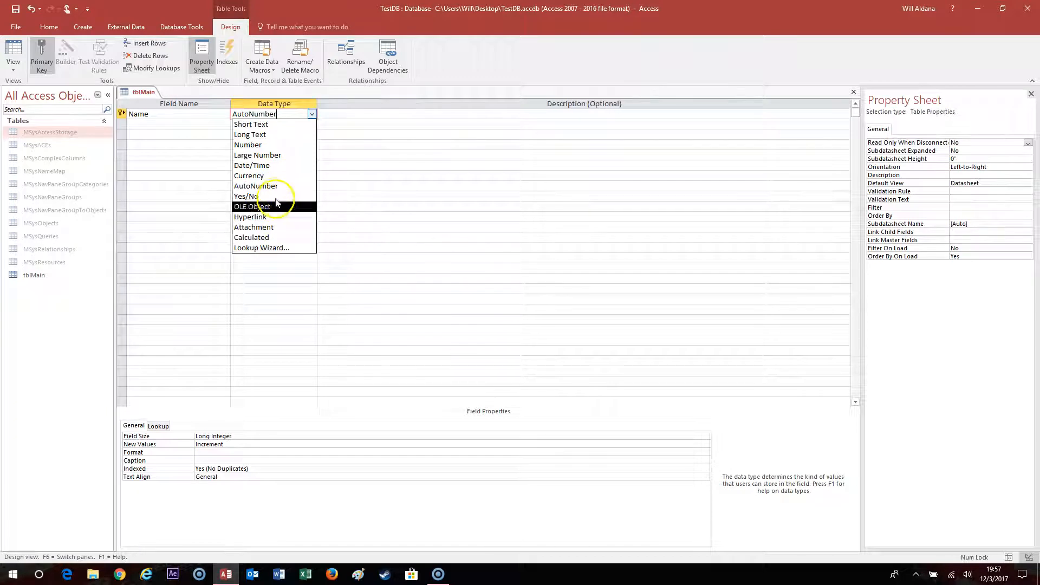
{"action": "left_click", "coordinate": [276, 134]}
{"action": "left_click", "coordinate": [495, 320]}
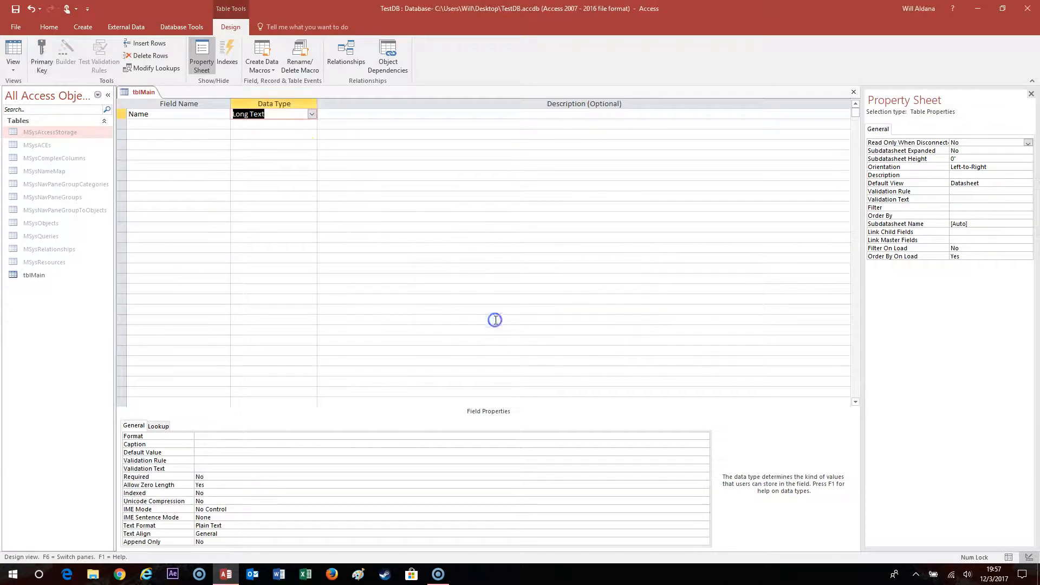
Add a second field named Social to tblMain with the Short Text data type
{"action": "left_click", "coordinate": [162, 124]}
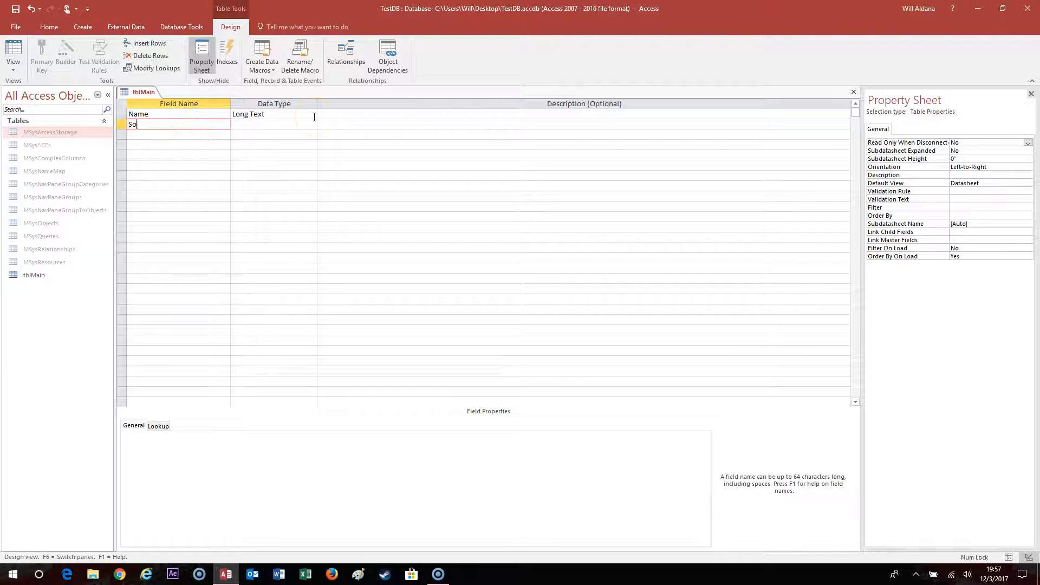
{"action": "type", "text": "Social"}
{"action": "left_click", "coordinate": [272, 127]}
{"action": "left_click", "coordinate": [312, 124]}
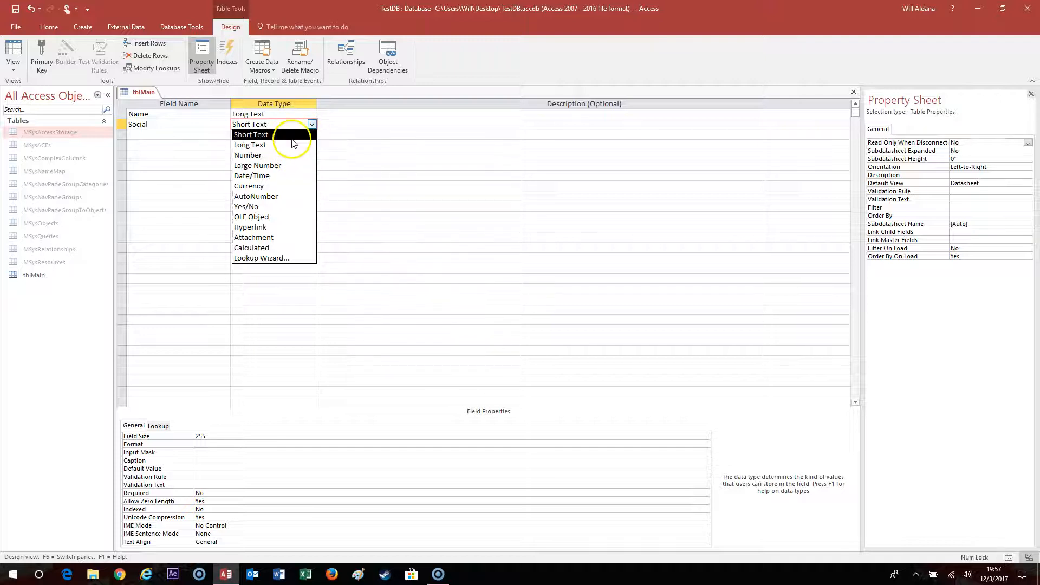
{"action": "left_click", "coordinate": [292, 136]}
{"action": "left_click", "coordinate": [358, 124]}
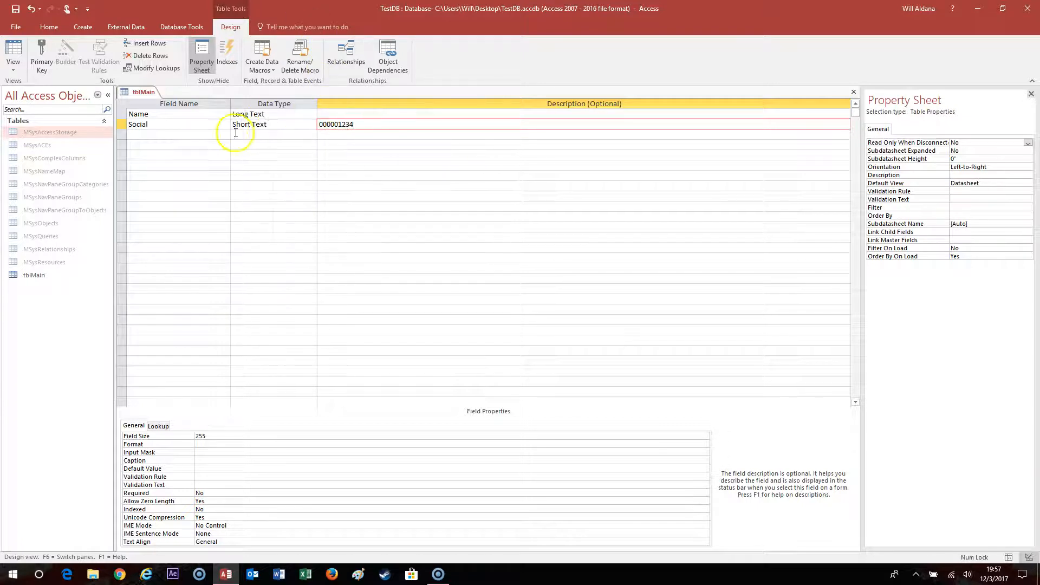
{"action": "left_click_drag", "start_coordinate": [379, 125], "coordinate": [275, 124]}
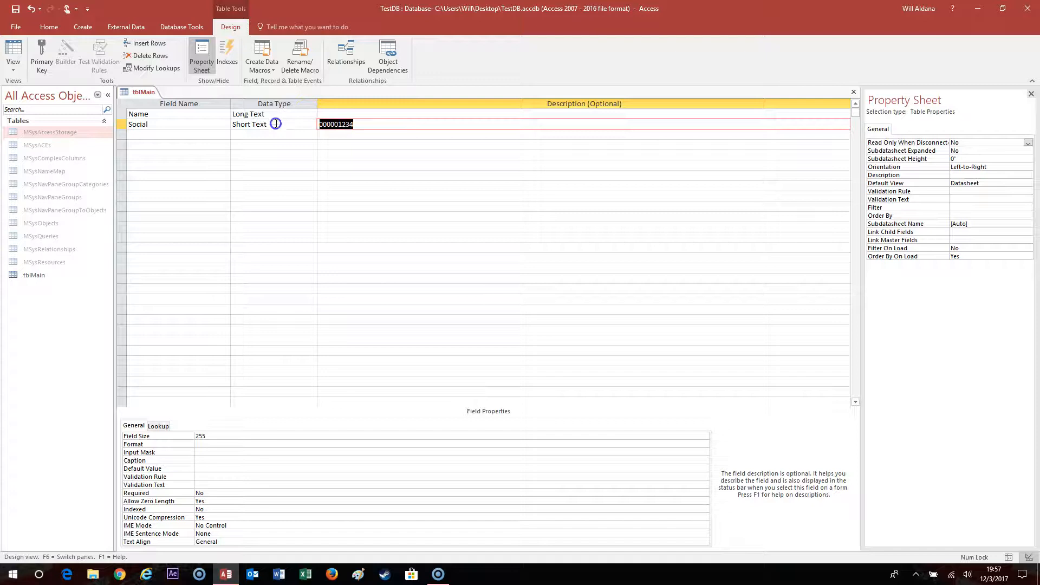
{"action": "key", "text": "Delete"}
Save tblMain, show it in Datasheet view, and enter a first record with a sample person's name and Social number
{"action": "left_click", "coordinate": [1008, 554]}
{"action": "left_click", "coordinate": [499, 321]}
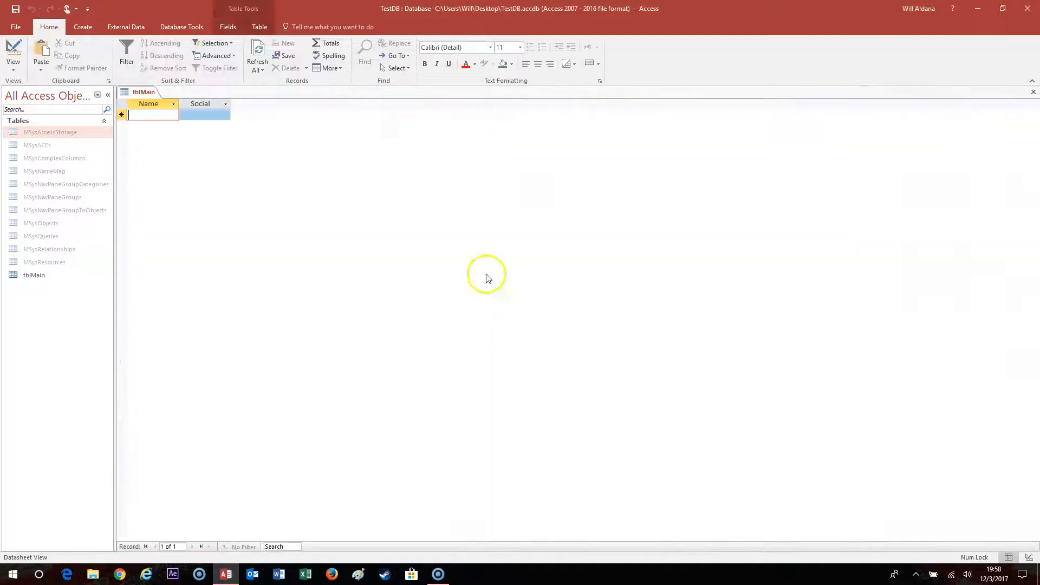
{"action": "type", "text": "Smith, John"}
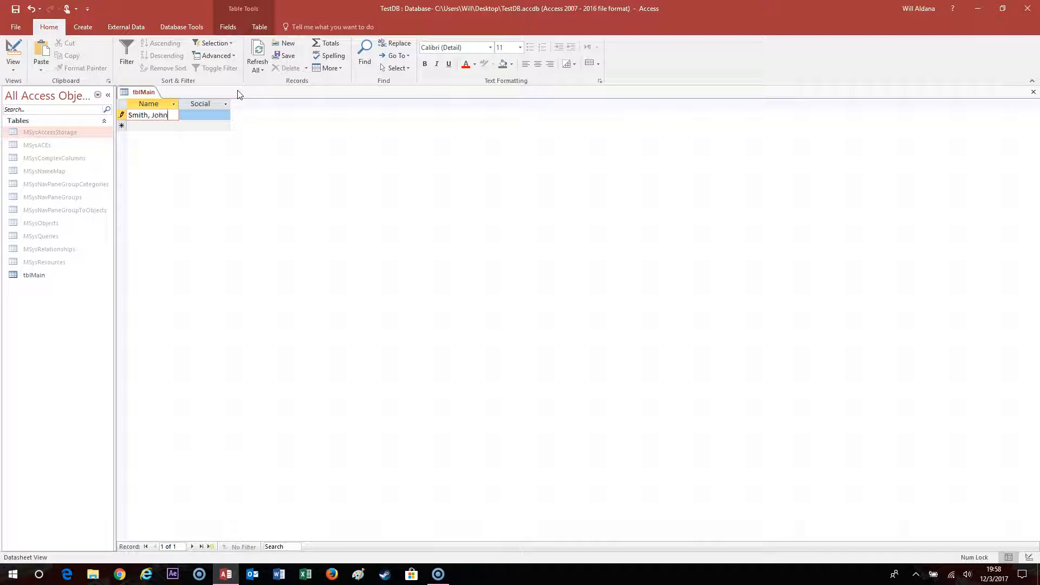
{"action": "left_click", "coordinate": [219, 114]}
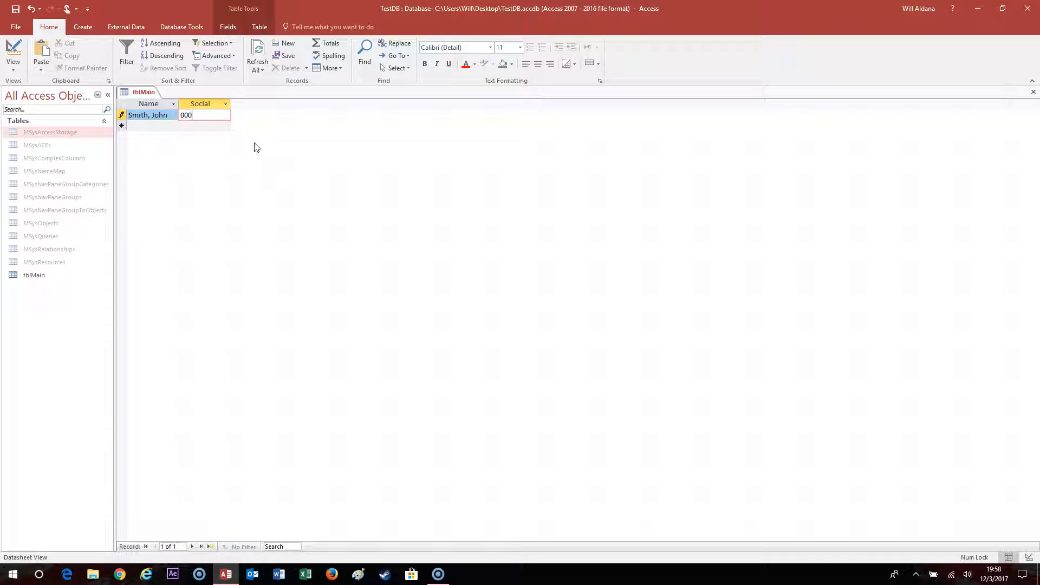
{"action": "type", "text": "000012345"}
Check the Social field's data type in Design view, and return to Datasheet view to examine its stored value
{"action": "left_click", "coordinate": [1028, 555]}
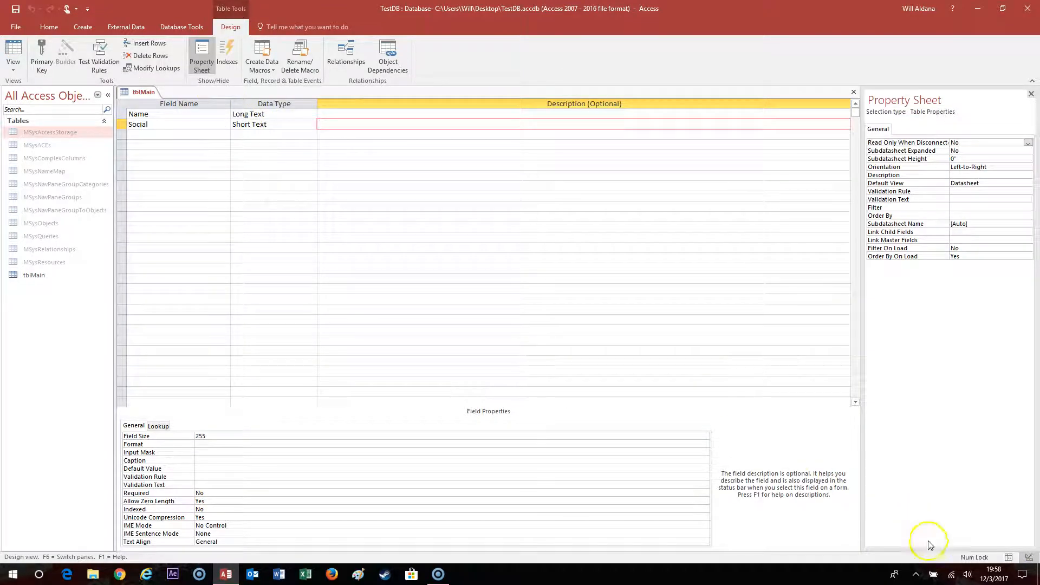
{"action": "left_click", "coordinate": [1009, 558]}
{"action": "left_click", "coordinate": [184, 115]}
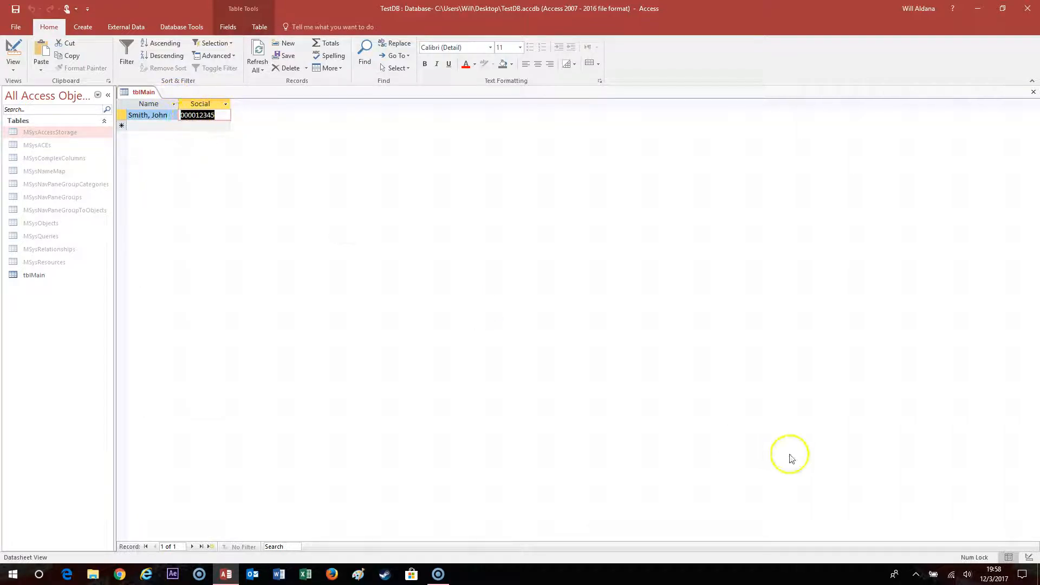
Change the Social field's data type to Number, save tblMain despite possible data loss, and examine the stored value in Datasheet view
{"action": "left_click", "coordinate": [1029, 557]}
{"action": "left_click", "coordinate": [267, 123]}
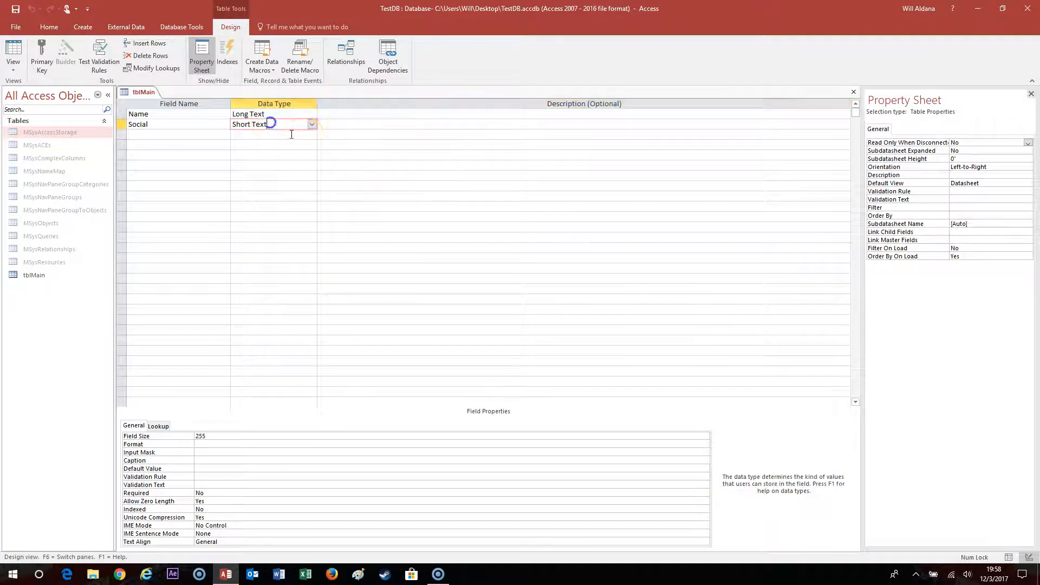
{"action": "left_click", "coordinate": [311, 124]}
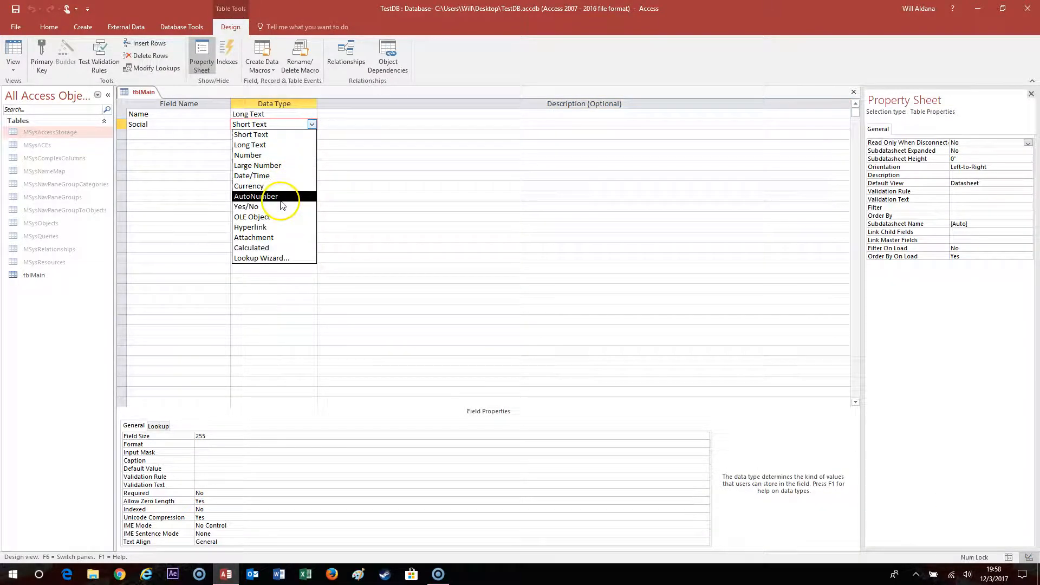
{"action": "left_click", "coordinate": [277, 156]}
{"action": "left_click", "coordinate": [1009, 557]}
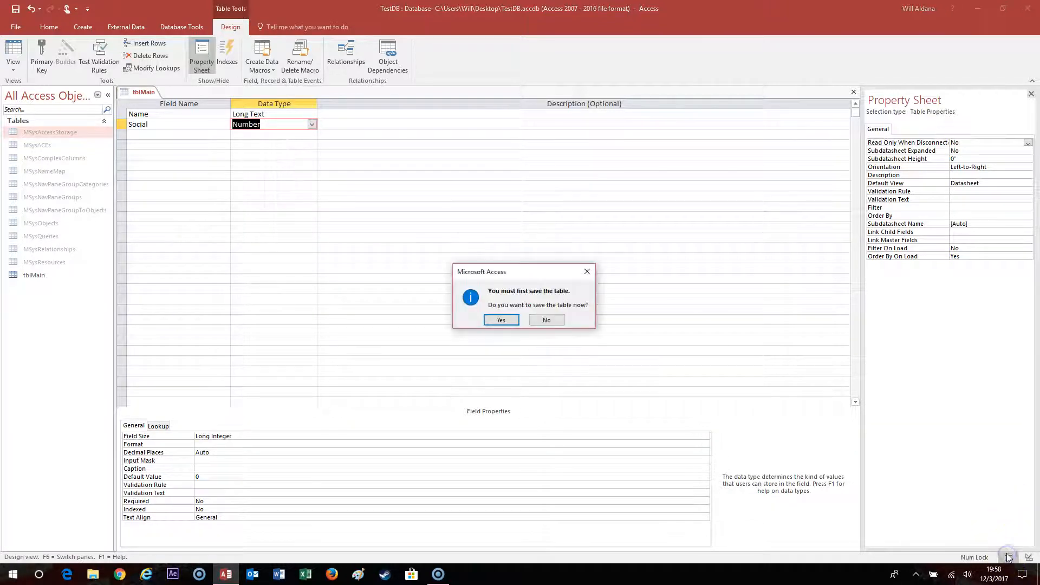
{"action": "left_click", "coordinate": [502, 320]}
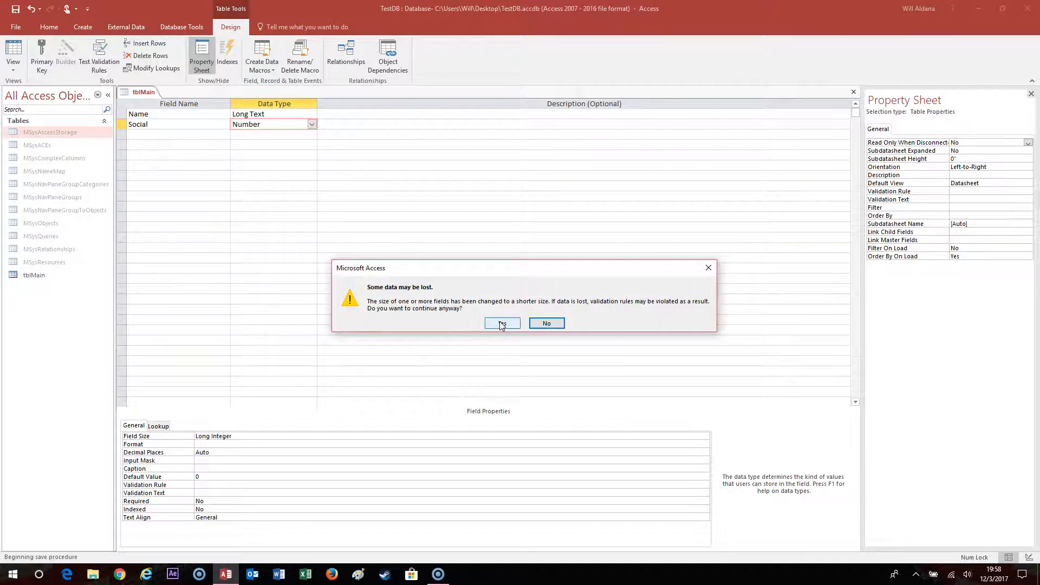
{"action": "left_click", "coordinate": [499, 323]}
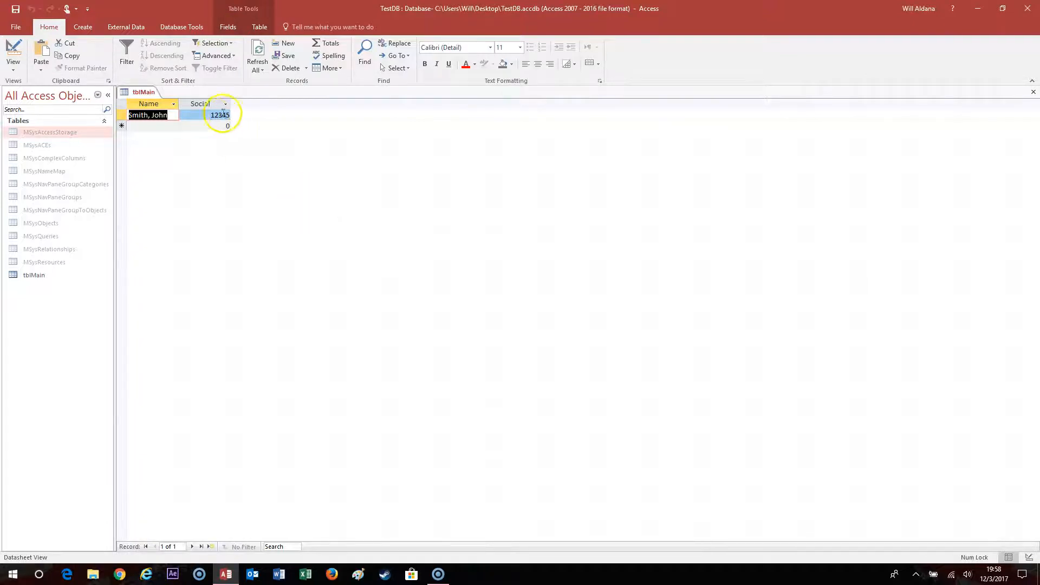
{"action": "left_click", "coordinate": [195, 113]}
{"action": "left_click_drag", "start_coordinate": [195, 113], "coordinate": [171, 109]}
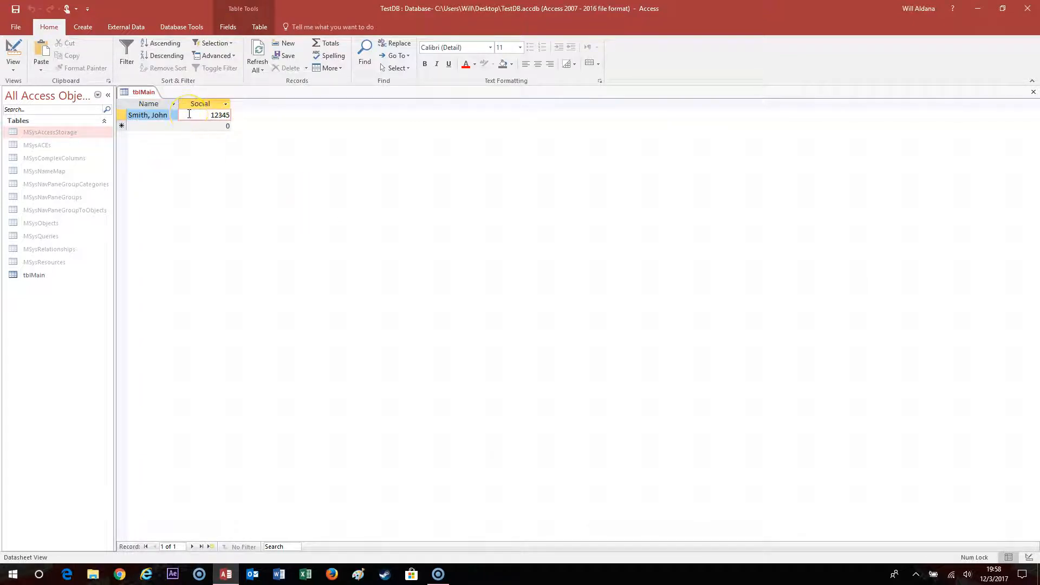
Set the Social field's data type back to Short Text, save tblMain, and return to Datasheet view
{"action": "left_click", "coordinate": [1029, 557]}
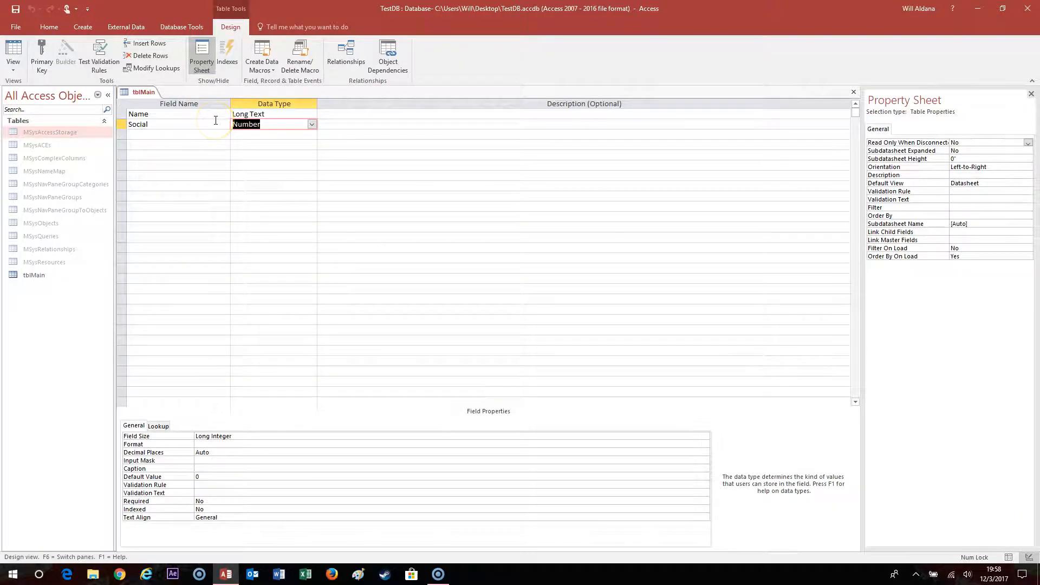
{"action": "left_click", "coordinate": [312, 124]}
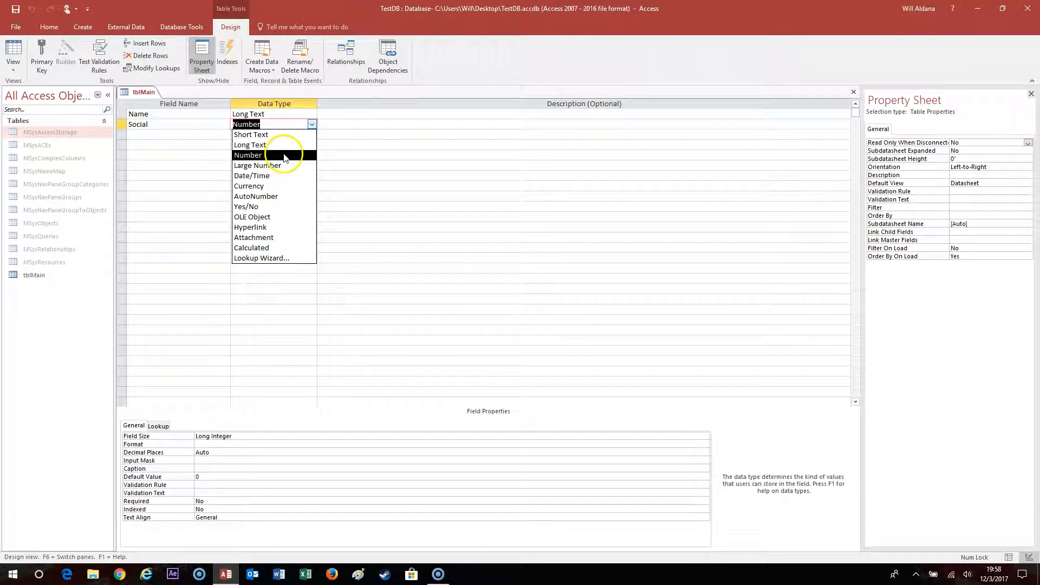
{"action": "left_click", "coordinate": [284, 135]}
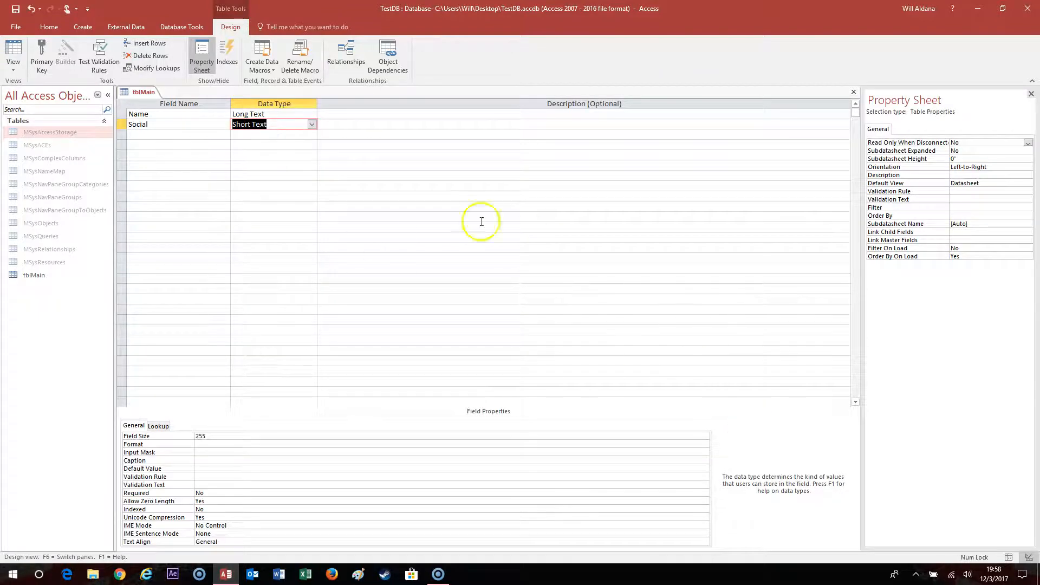
{"action": "left_click", "coordinate": [1009, 557]}
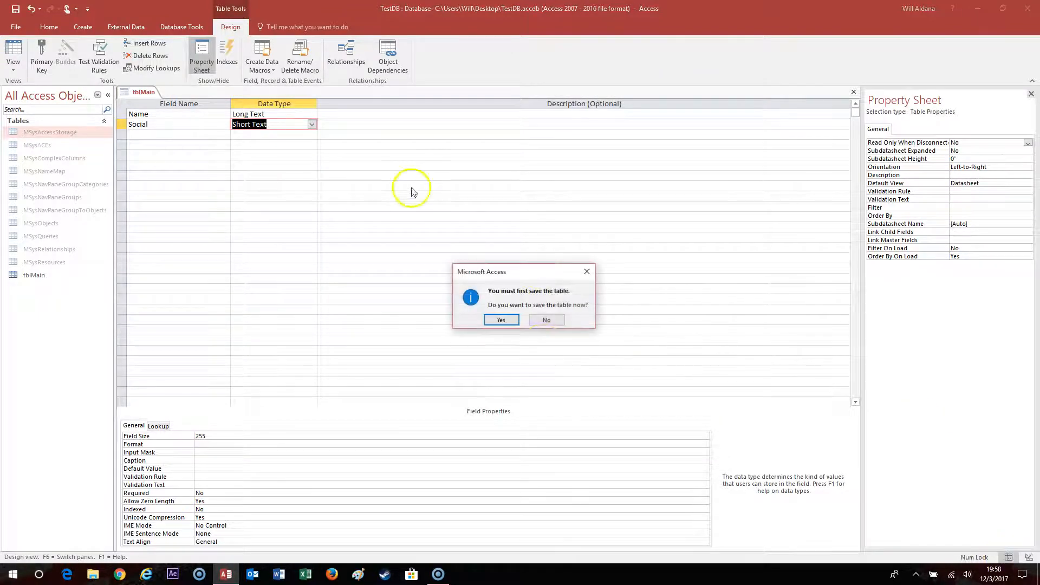
{"action": "left_click", "coordinate": [506, 319]}
Restore the four leading zeros of the first record's Social number
{"action": "left_click", "coordinate": [186, 116]}
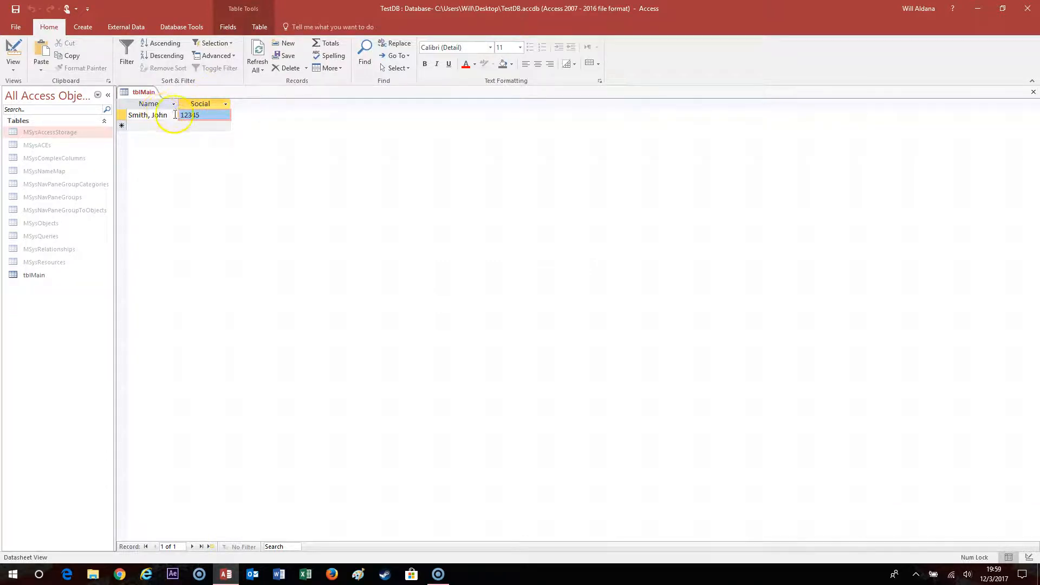
{"action": "left_click", "coordinate": [185, 115]}
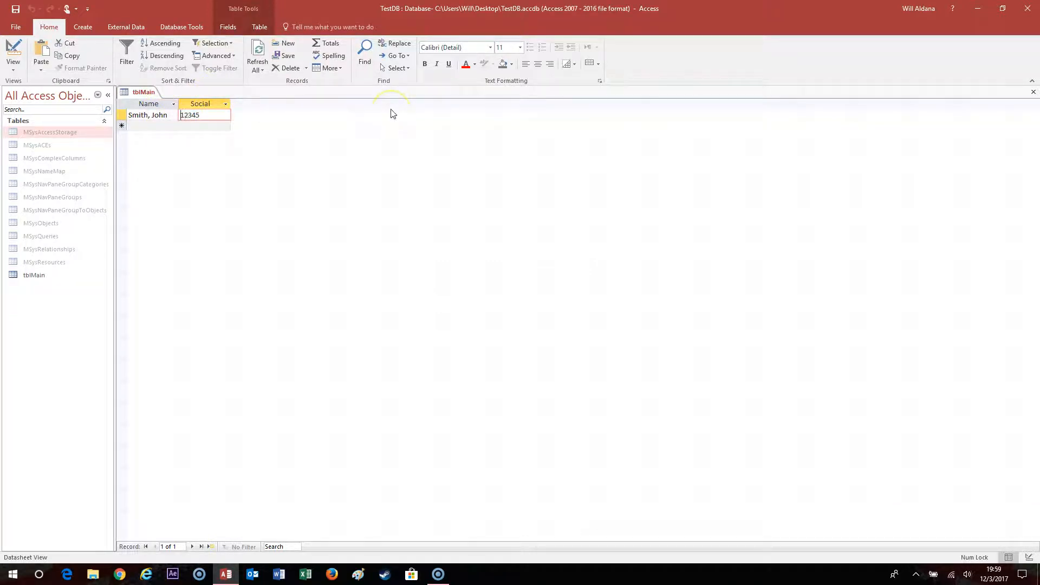
{"action": "type", "text": "0000"}
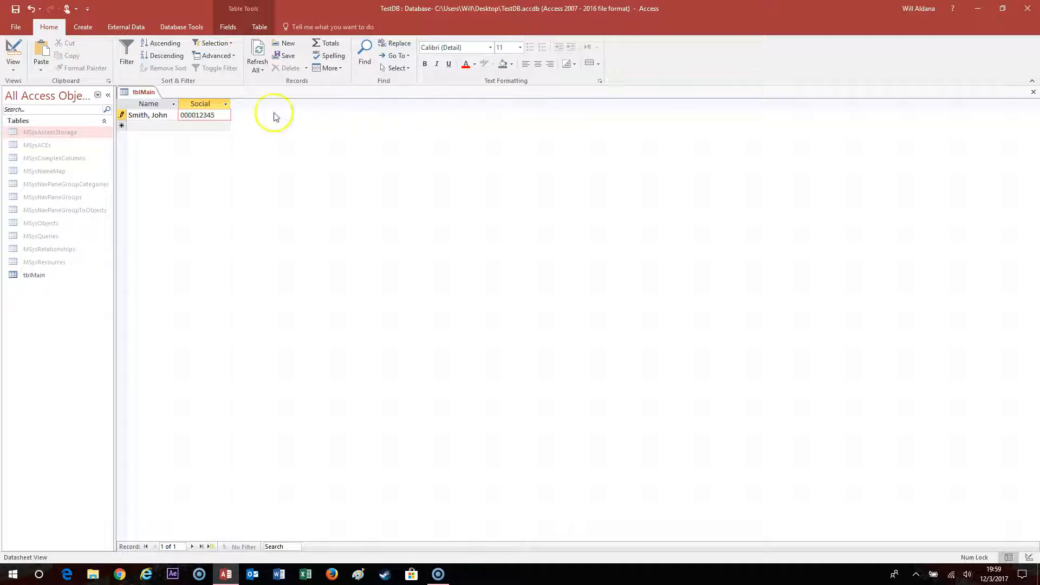
Add a second record to tblMain with another sample person's name and Social number
{"action": "left_click", "coordinate": [130, 126]}
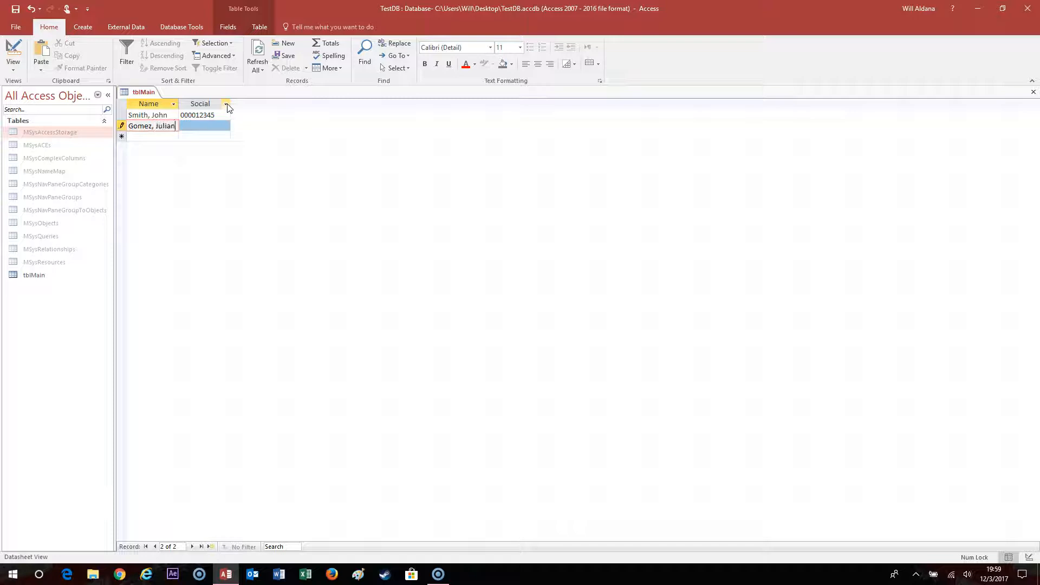
{"action": "left_click", "coordinate": [200, 125]}
{"action": "type", "text": "123456789"}
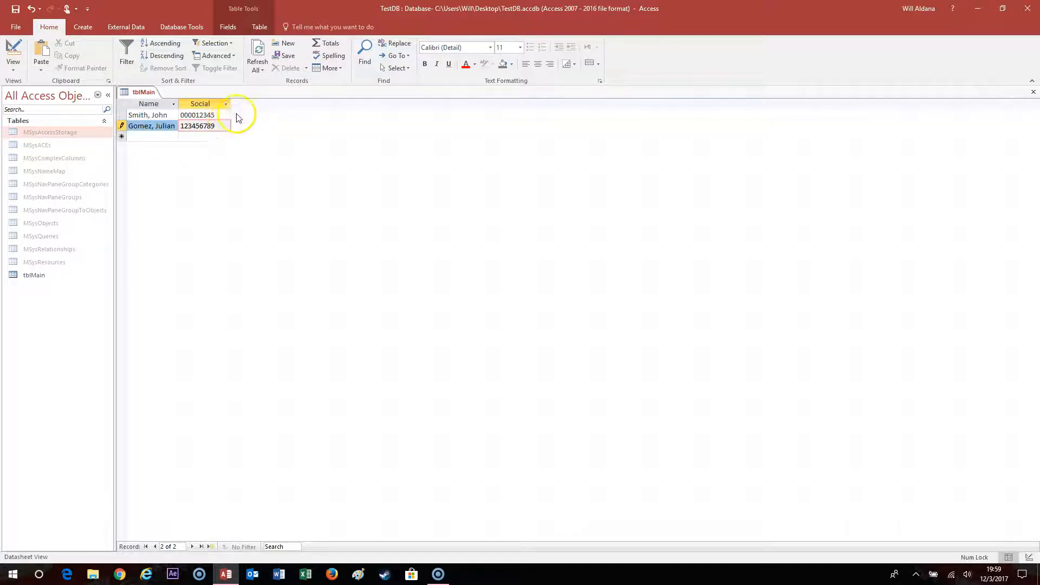
Close tblMain and delete the table from the database
{"action": "right_click", "coordinate": [145, 99]}
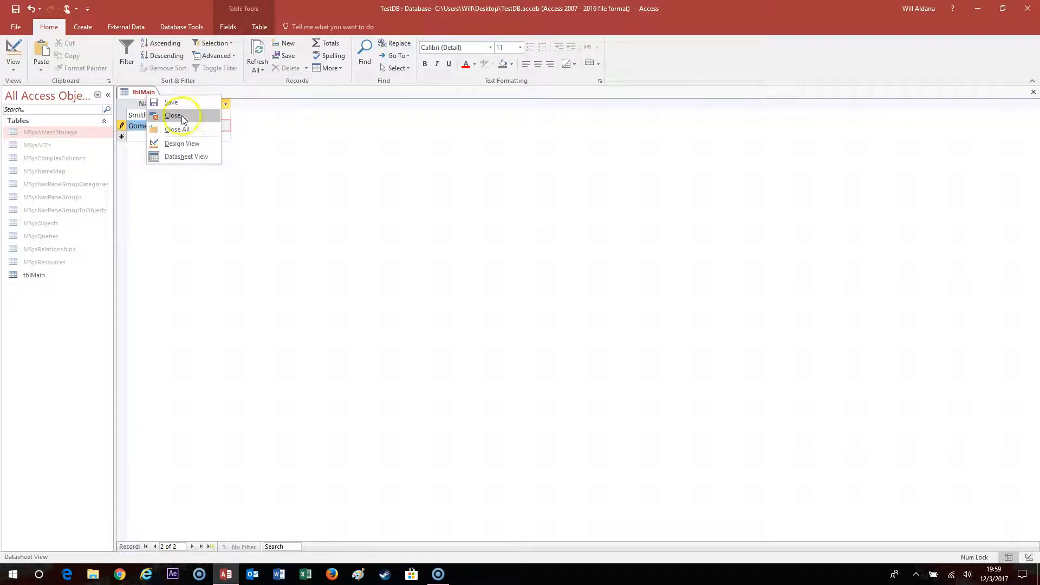
{"action": "left_click", "coordinate": [218, 116]}
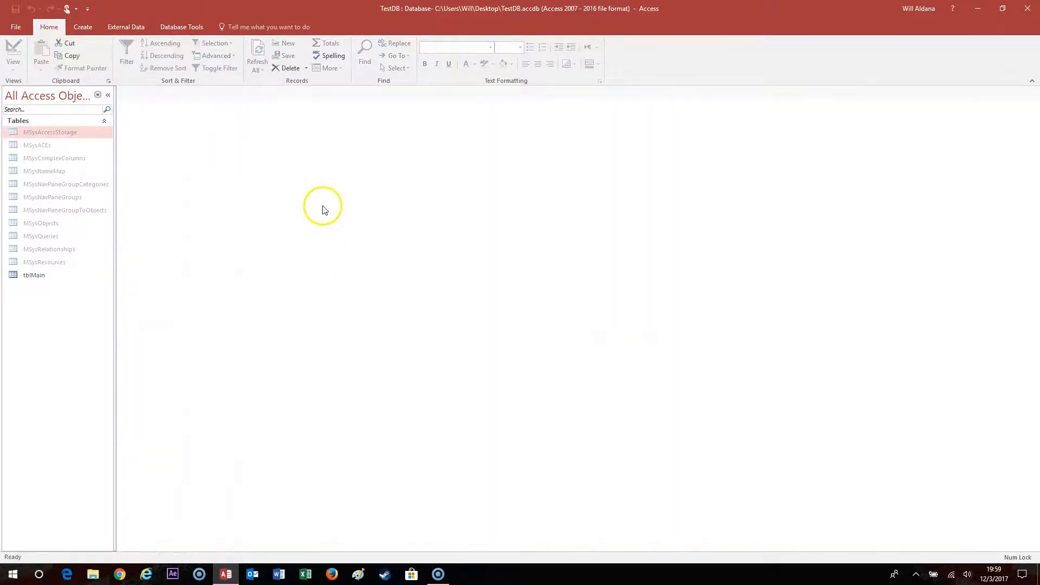
{"action": "left_click", "coordinate": [47, 274]}
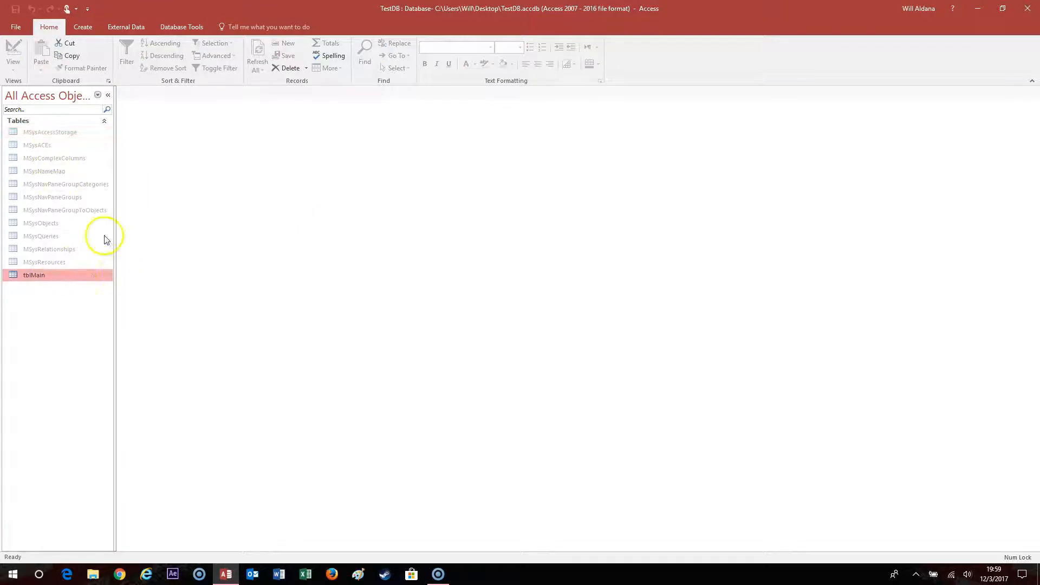
{"action": "key", "text": "Delete"}
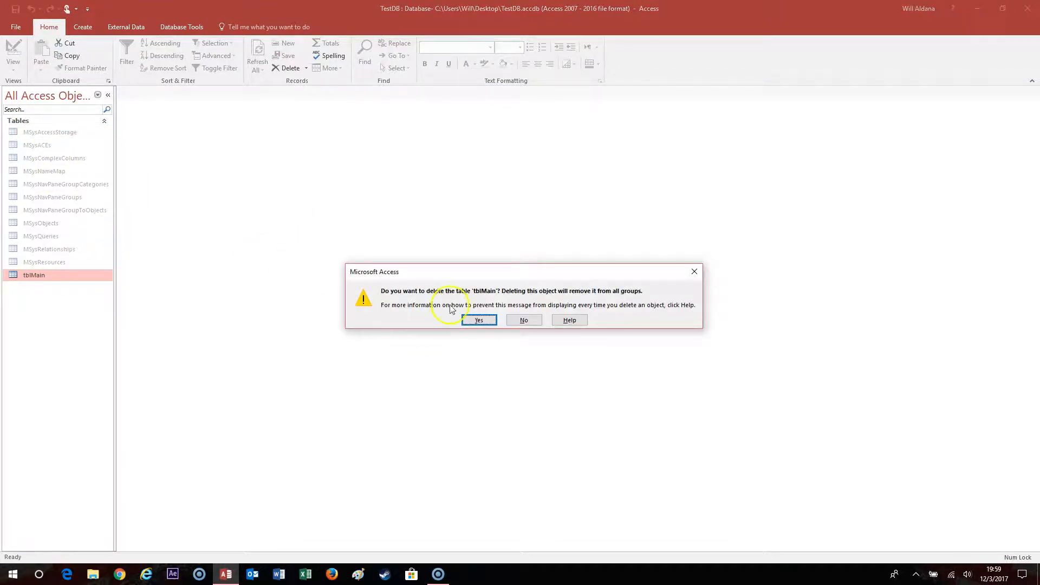
{"action": "left_click", "coordinate": [478, 318]}
{"action": "left_click", "coordinate": [978, 8]}
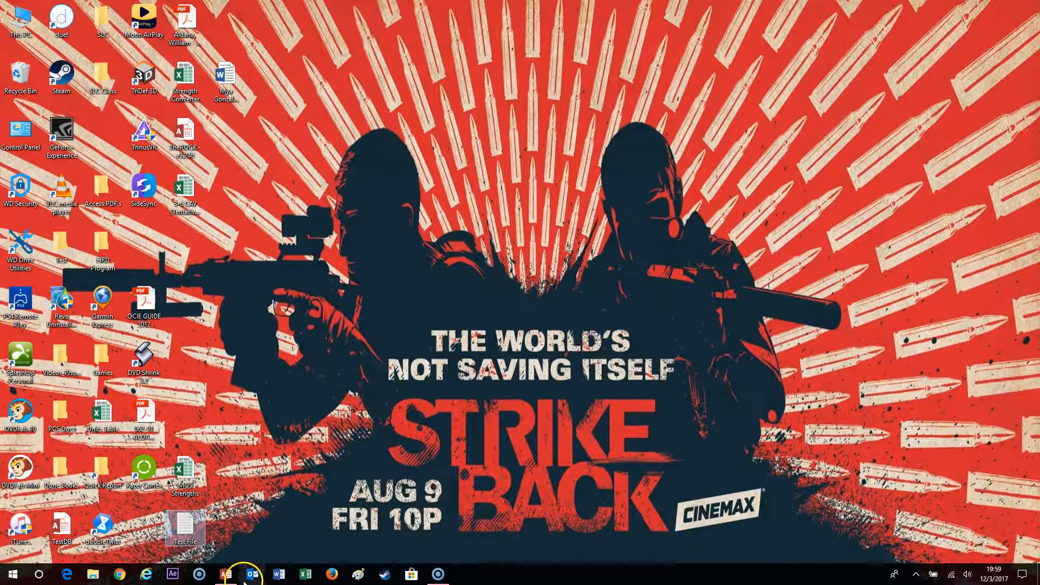
{"action": "left_click", "coordinate": [226, 572]}
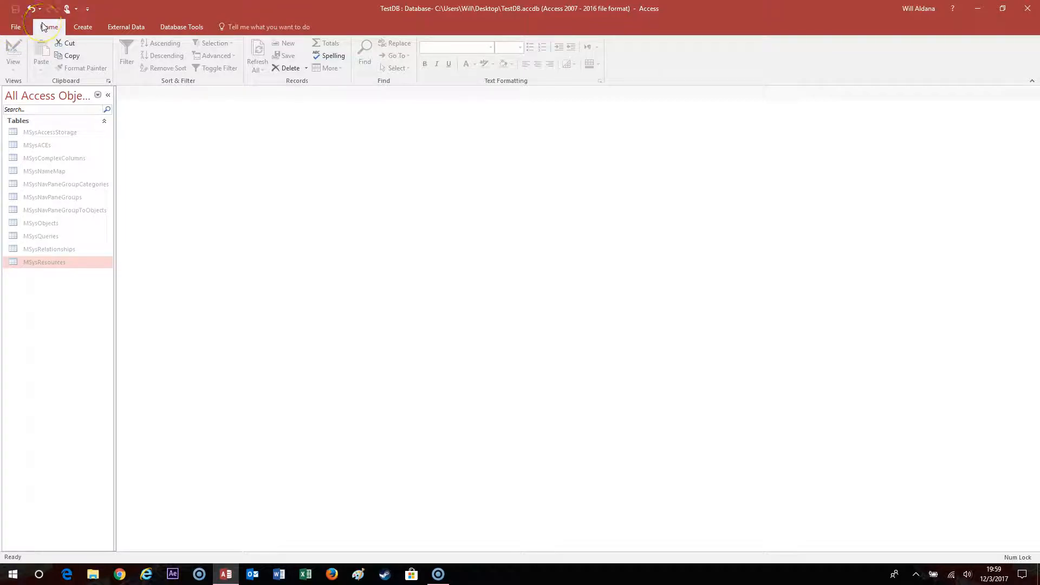
{"action": "left_click_drag", "start_coordinate": [414, 12], "coordinate": [382, 0]}
Start an import of external data from a text file
{"action": "left_click", "coordinate": [135, 28]}
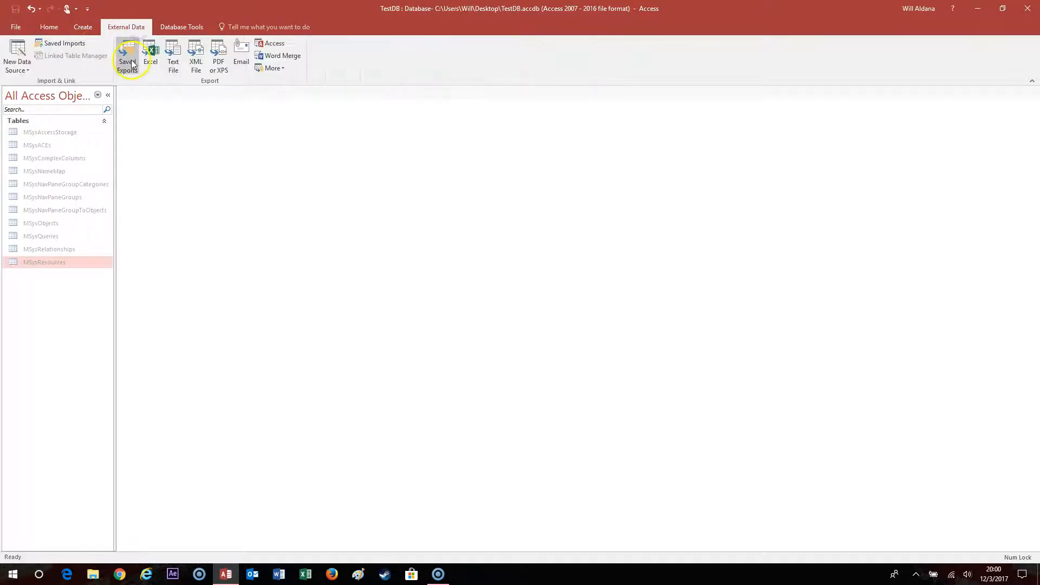
{"action": "left_click", "coordinate": [25, 71]}
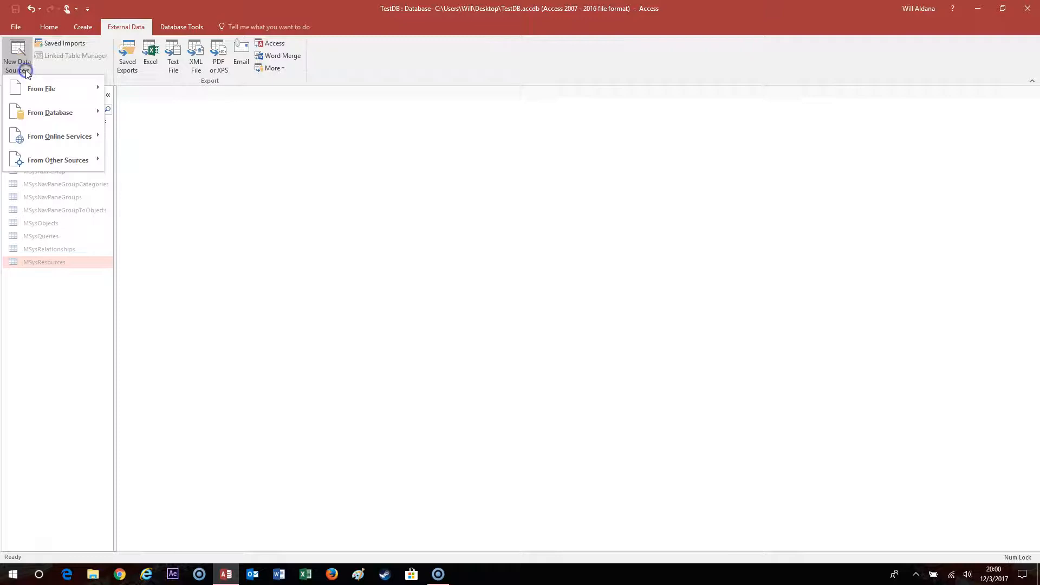
{"action": "mouse_move", "coordinate": [54, 89]}
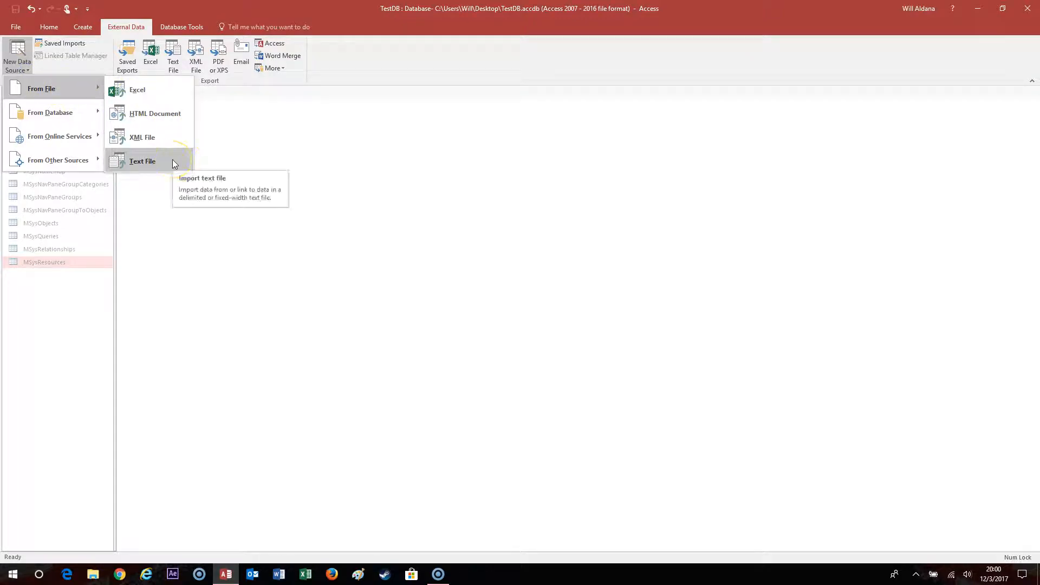
{"action": "left_click", "coordinate": [68, 71]}
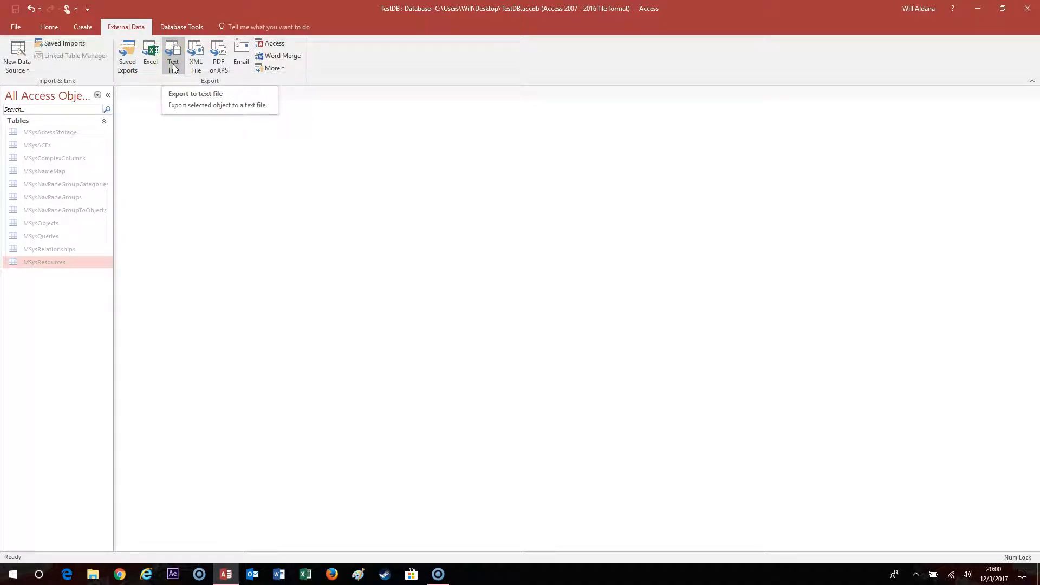
{"action": "left_click", "coordinate": [20, 61]}
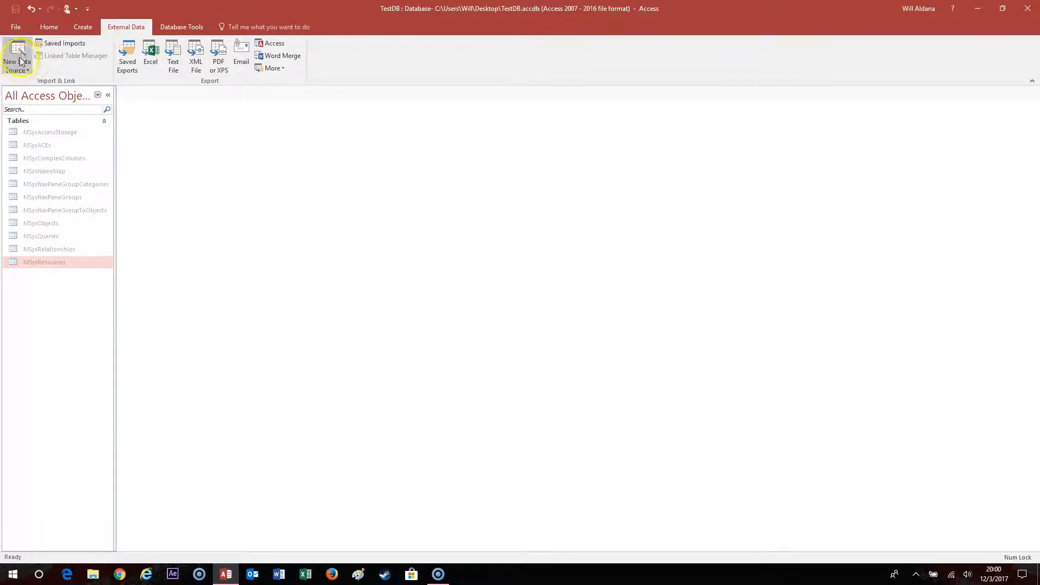
{"action": "mouse_move", "coordinate": [47, 93]}
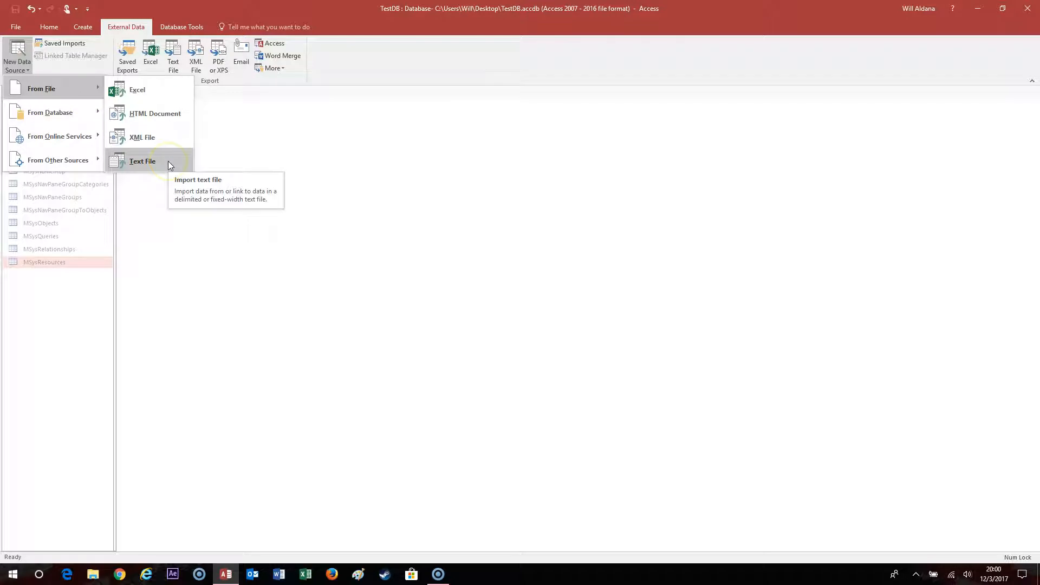
{"action": "left_click", "coordinate": [125, 157]}
Choose Test File on the Desktop as the source of the import
{"action": "left_click", "coordinate": [693, 213]}
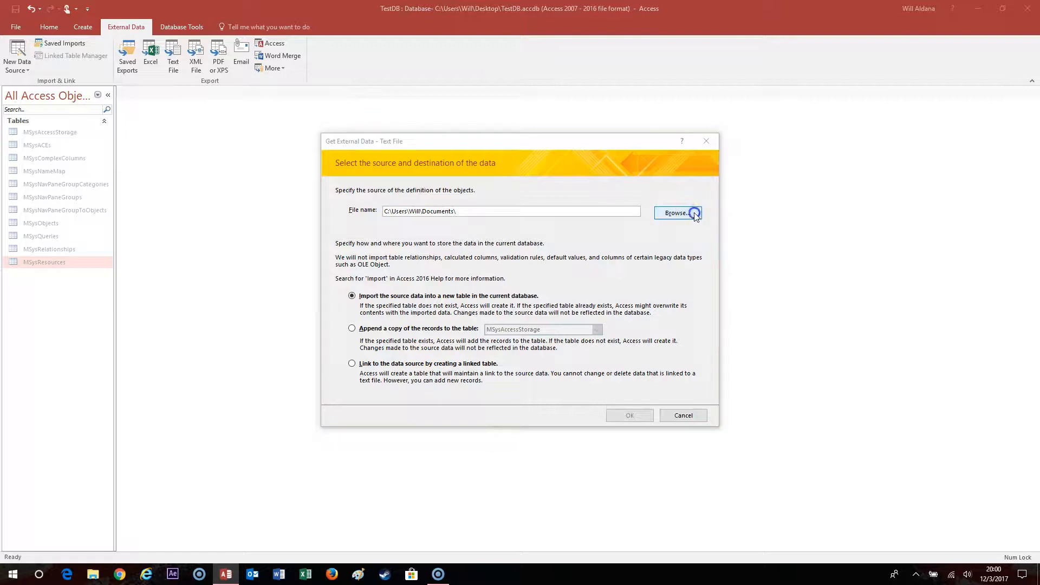
{"action": "left_click", "coordinate": [372, 234]}
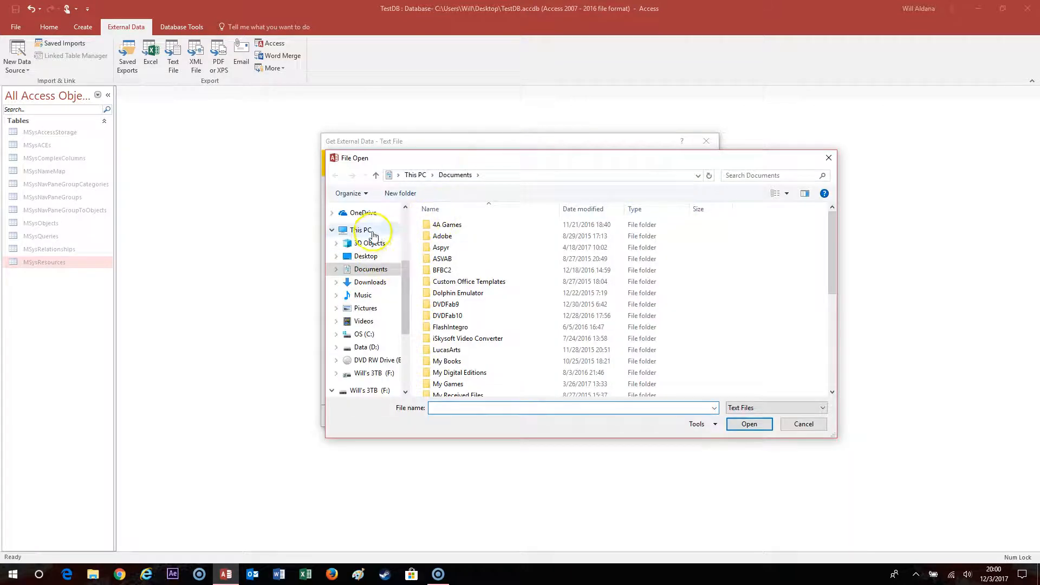
{"action": "scroll", "coordinate": [379, 244], "scroll_direction": "up", "scroll_amount": 3}
{"action": "left_click", "coordinate": [385, 210]}
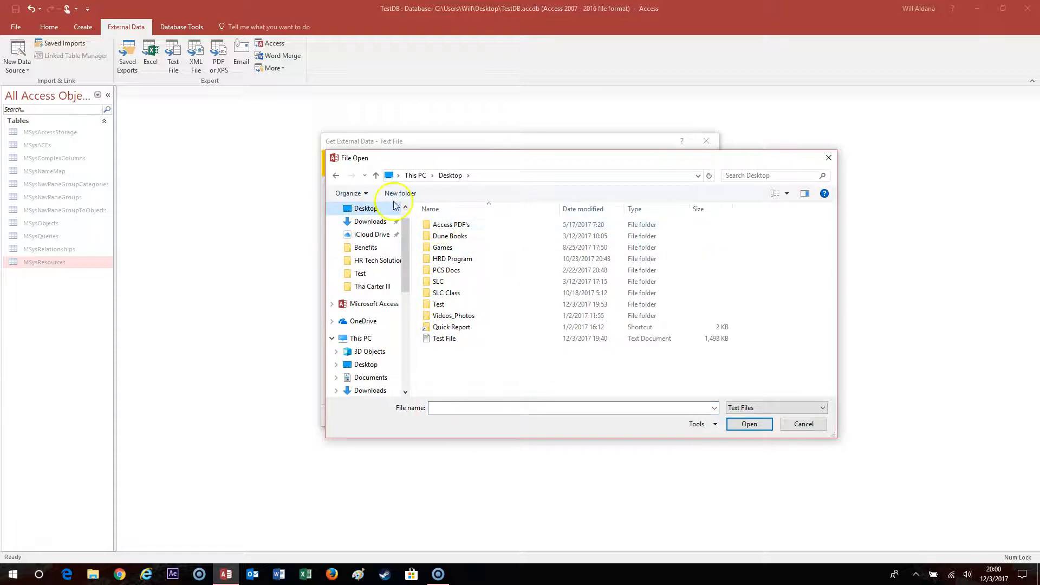
{"action": "left_click", "coordinate": [445, 342]}
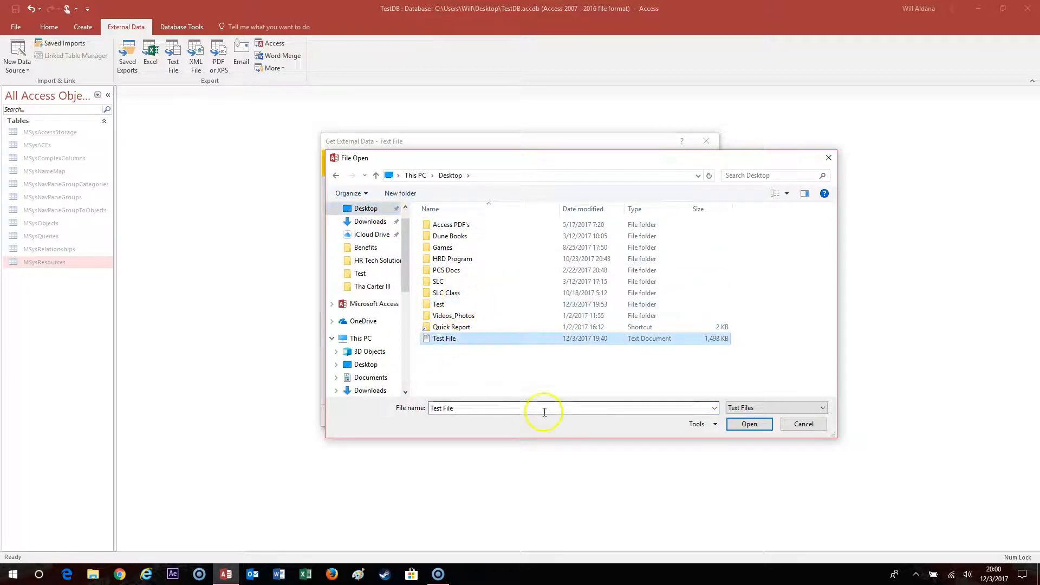
{"action": "left_click", "coordinate": [750, 424]}
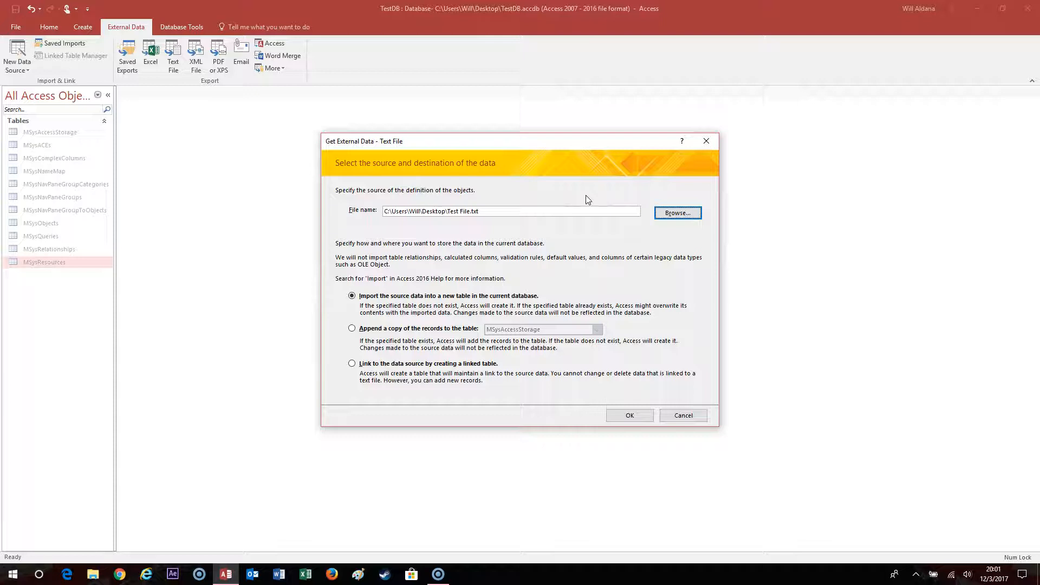
Confirm importing the text file into a new table and keep Delimited as the data format
{"action": "left_click", "coordinate": [559, 211]}
{"action": "left_click", "coordinate": [625, 416]}
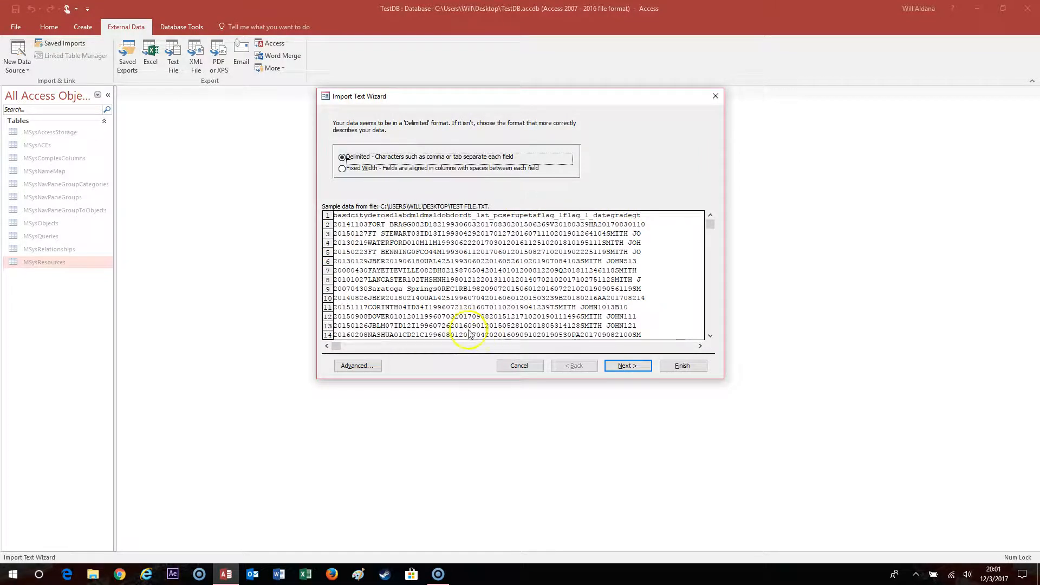
{"action": "left_click", "coordinate": [627, 366]}
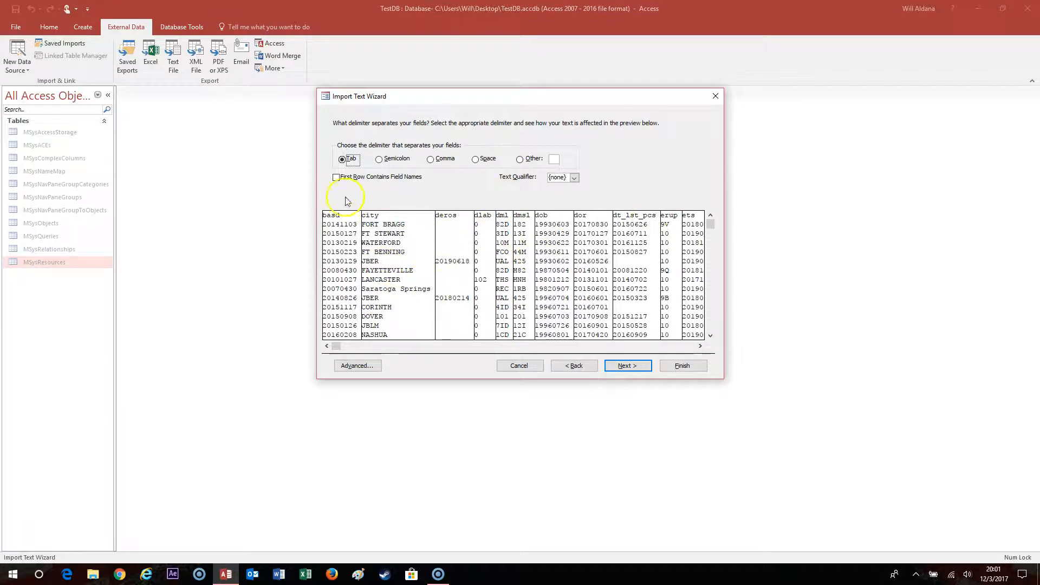
Preview the data with semicolon and comma as the field delimiter, and return to tab
{"action": "left_click", "coordinate": [379, 159]}
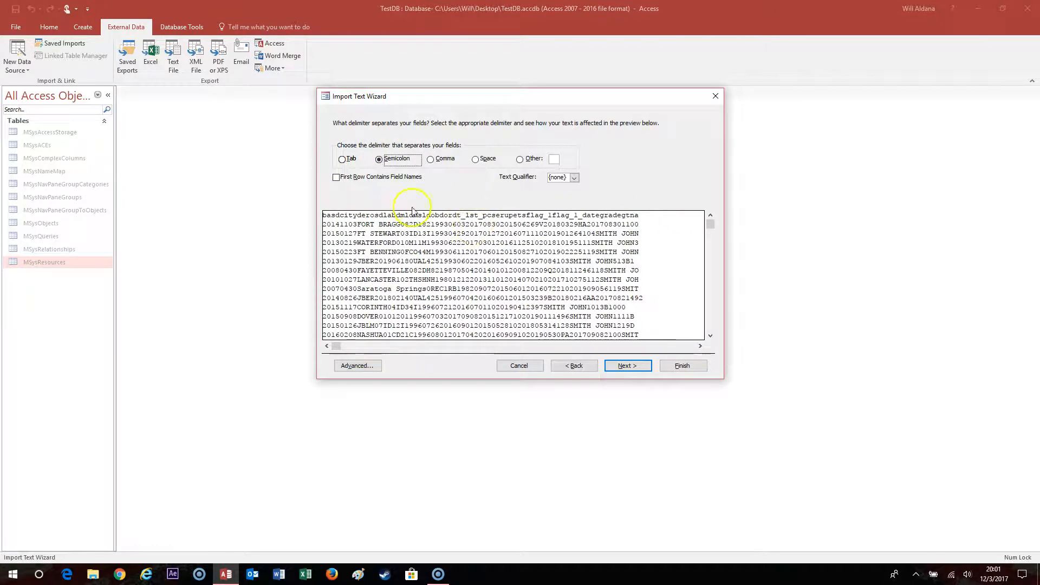
{"action": "left_click", "coordinate": [431, 159]}
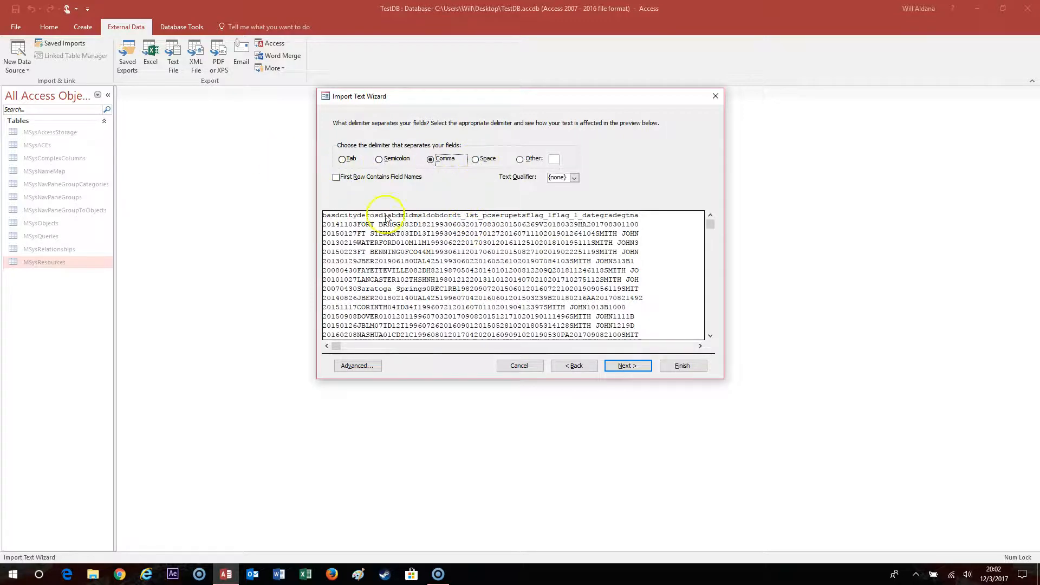
{"action": "left_click", "coordinate": [342, 160]}
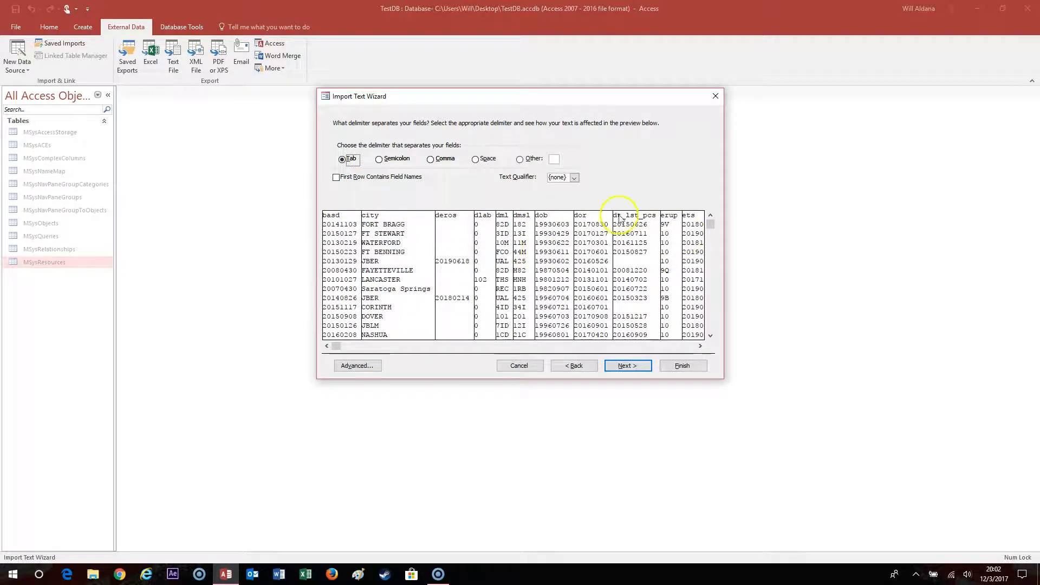
Treat the first row as field names and continue to the field options
{"action": "left_click", "coordinate": [336, 177]}
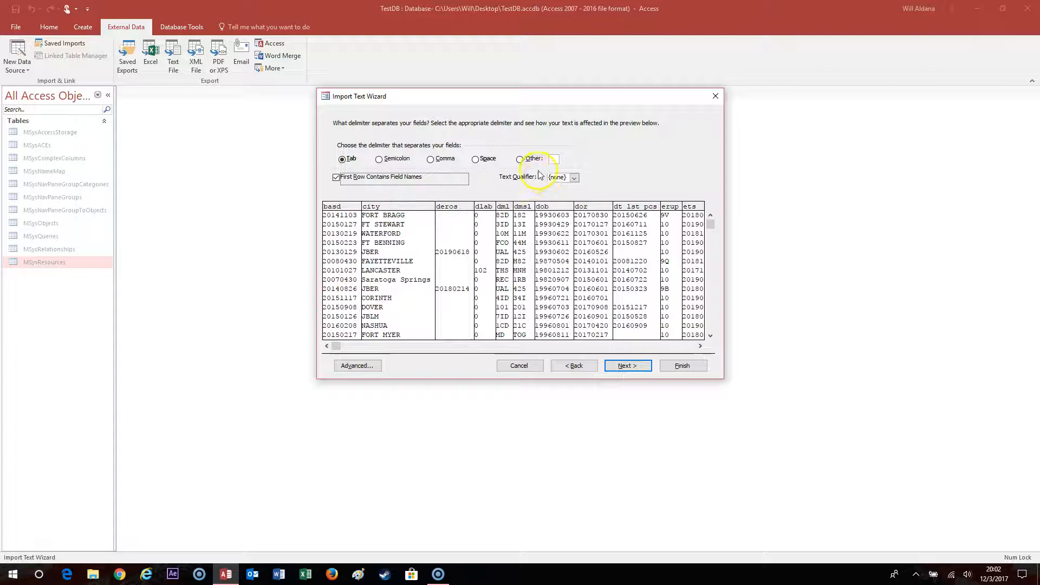
{"action": "left_click", "coordinate": [628, 366]}
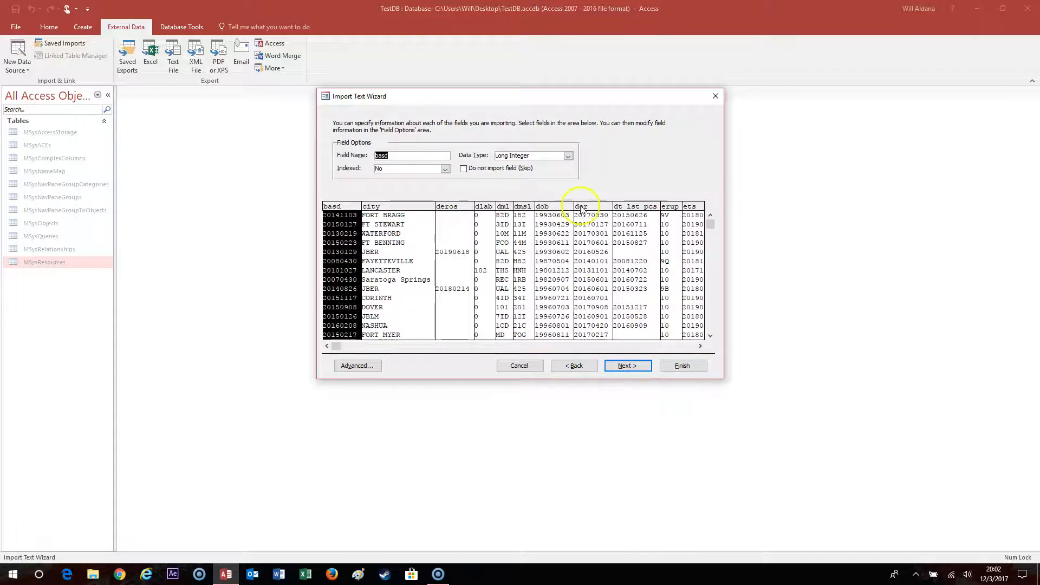
Look through the options of the city, deros and basd fields and check the advanced import specification
{"action": "left_click", "coordinate": [428, 277]}
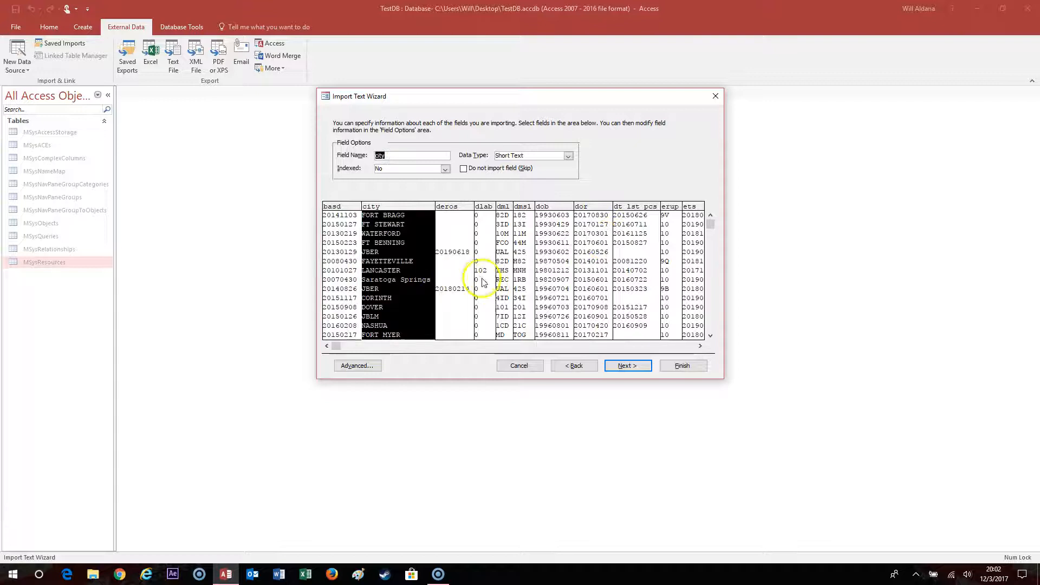
{"action": "left_click", "coordinate": [463, 275]}
{"action": "left_click", "coordinate": [350, 267]}
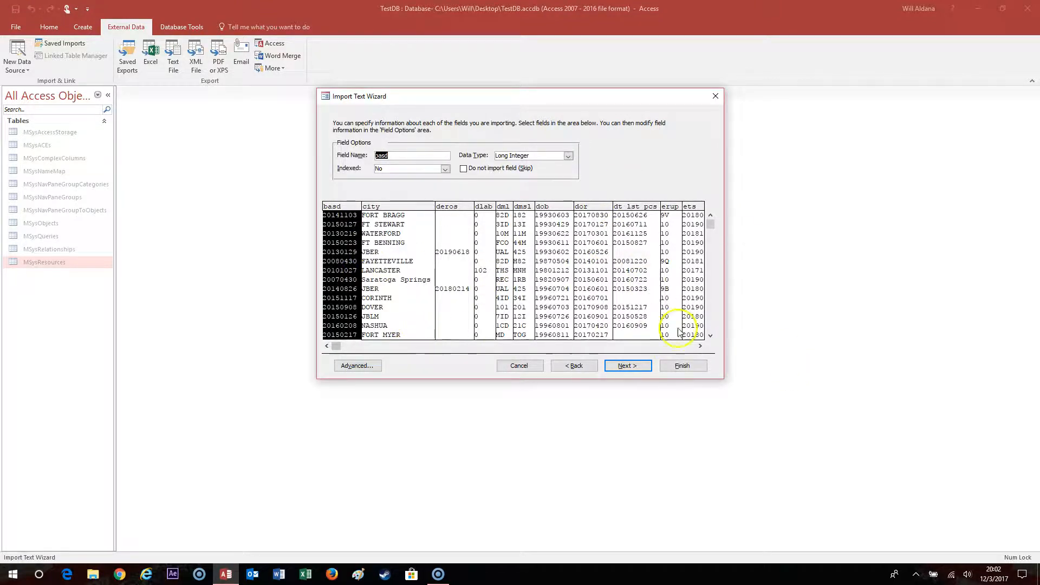
{"action": "left_click", "coordinate": [682, 346]}
{"action": "left_click_drag", "start_coordinate": [642, 351], "coordinate": [308, 332]}
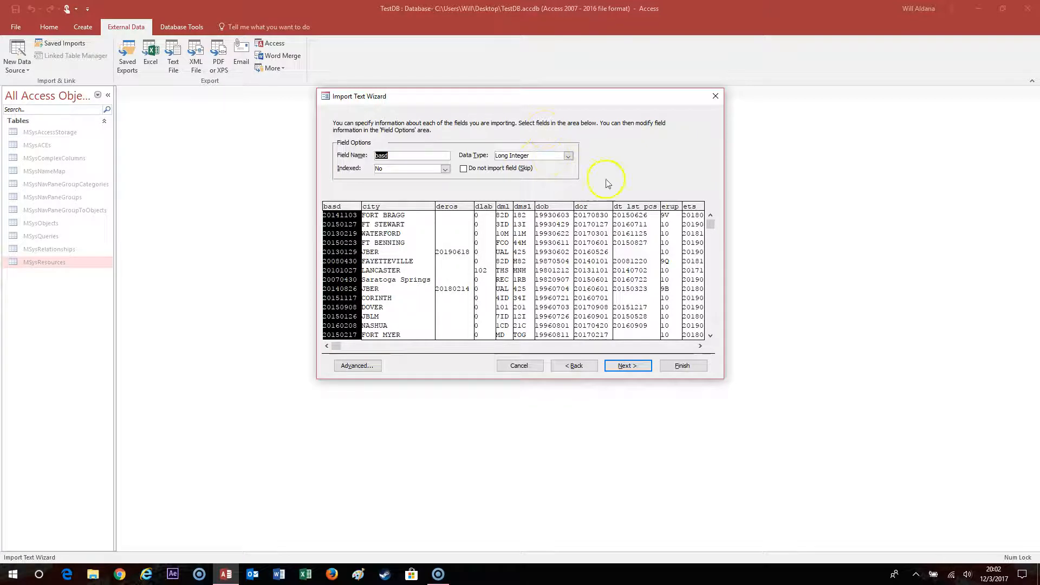
{"action": "left_click", "coordinate": [358, 365]}
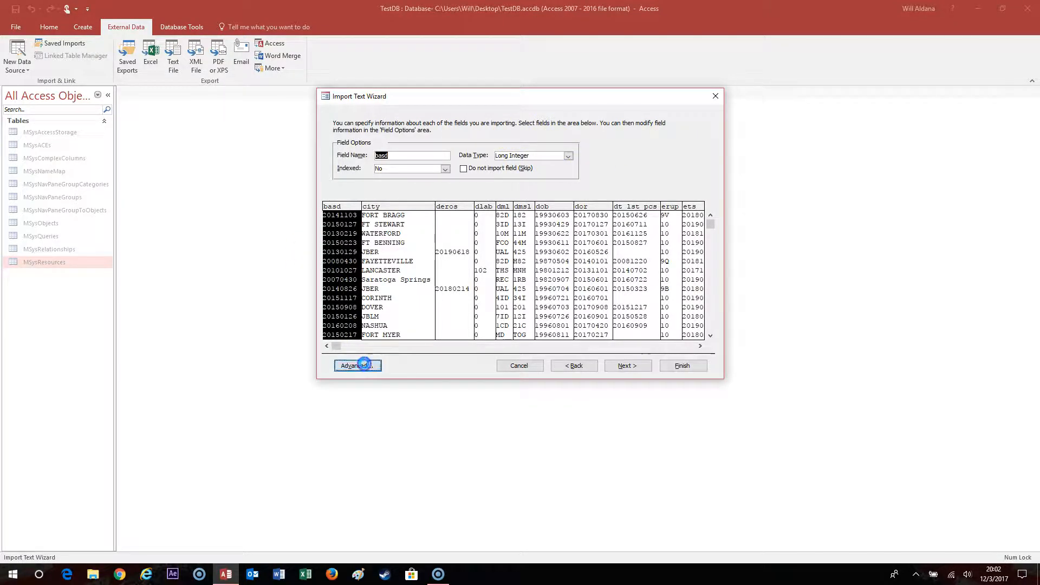
{"action": "left_click", "coordinate": [632, 110]}
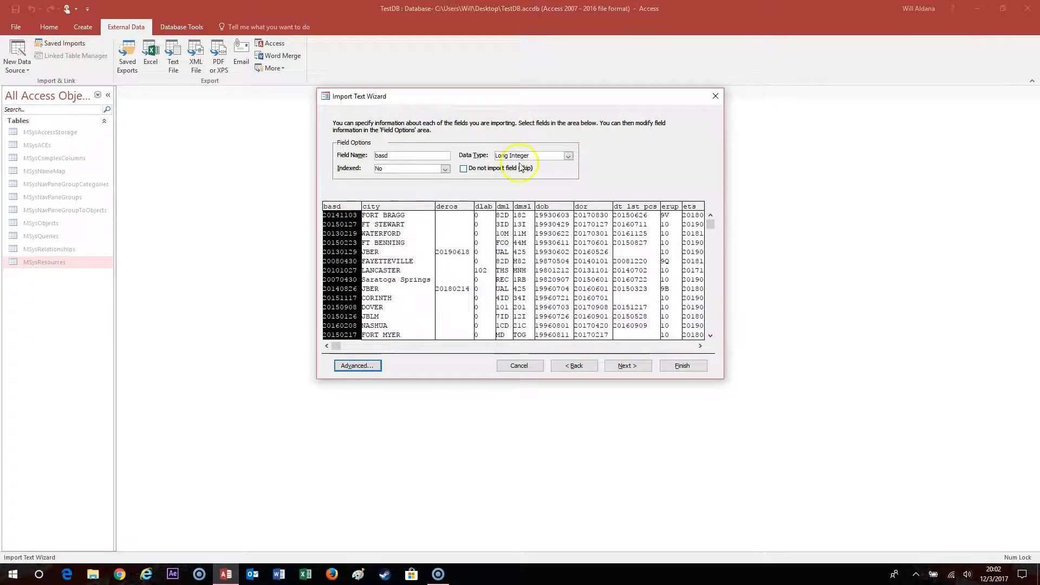
Set the basd field's data type to Date With Time and the import specification's date order to YMD
{"action": "left_click", "coordinate": [568, 155]}
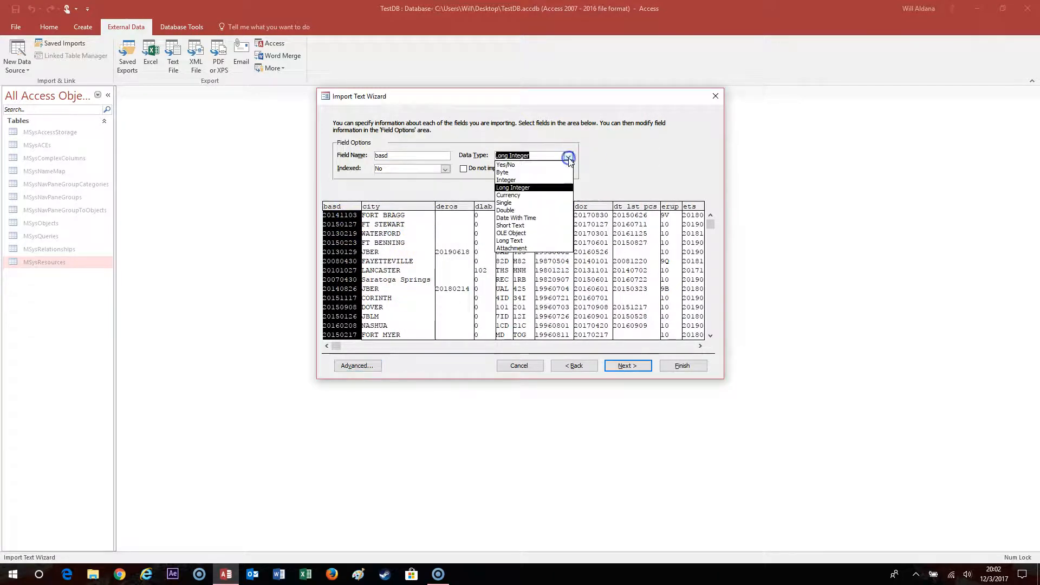
{"action": "left_click", "coordinate": [530, 217]}
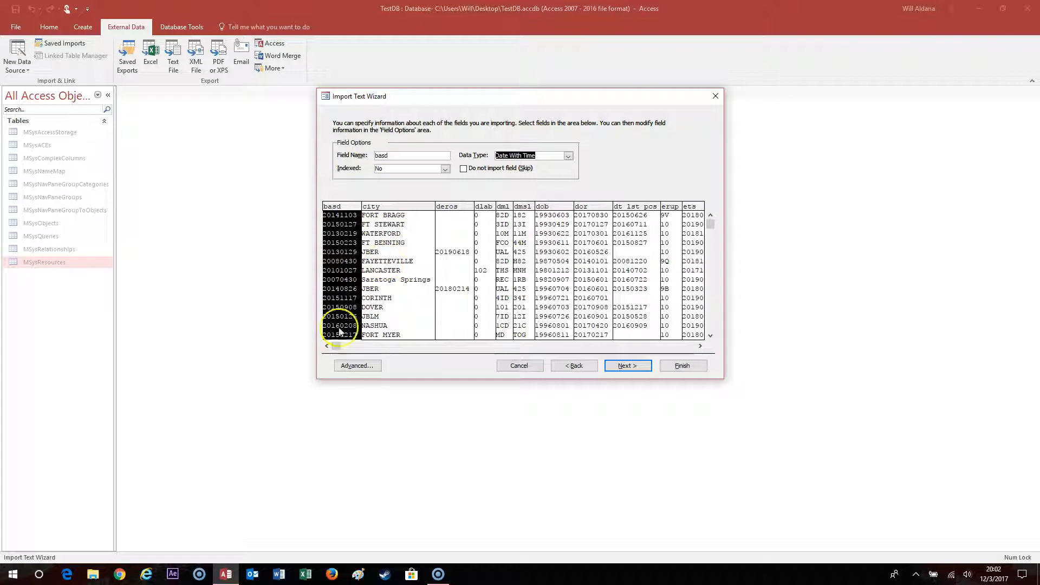
{"action": "left_click", "coordinate": [346, 367]}
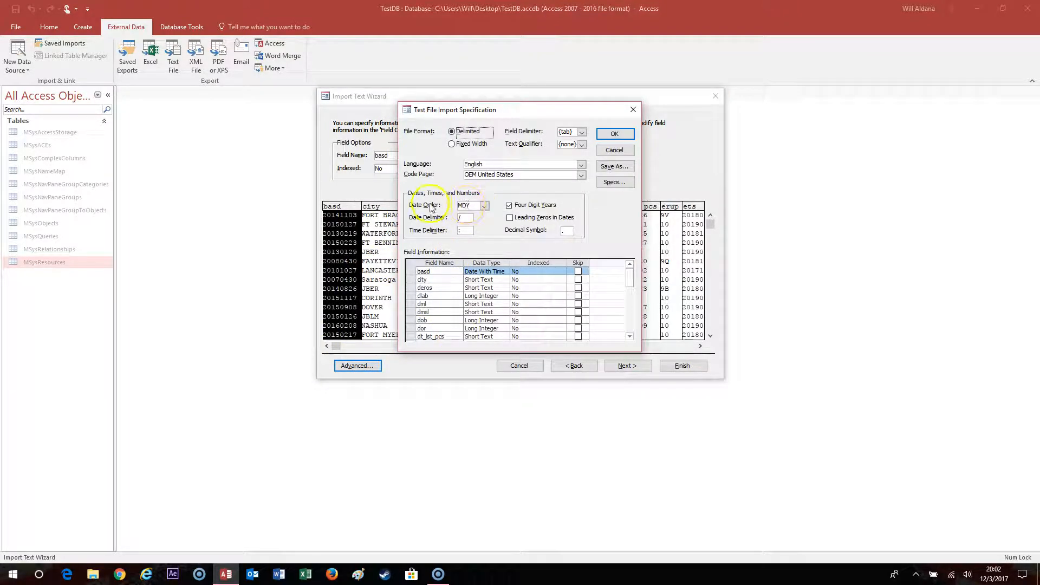
{"action": "left_click", "coordinate": [484, 207]}
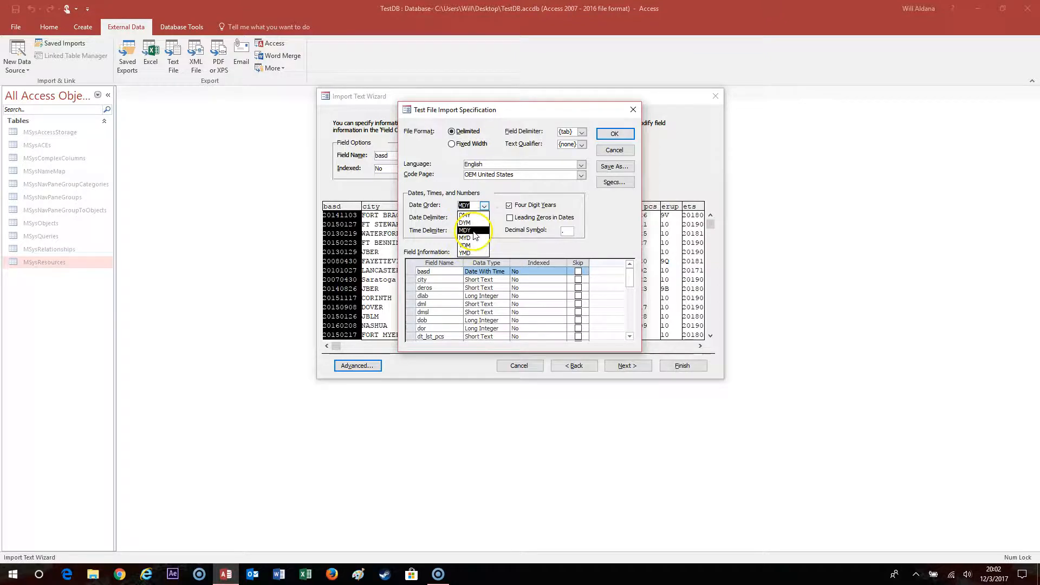
{"action": "left_click", "coordinate": [472, 253]}
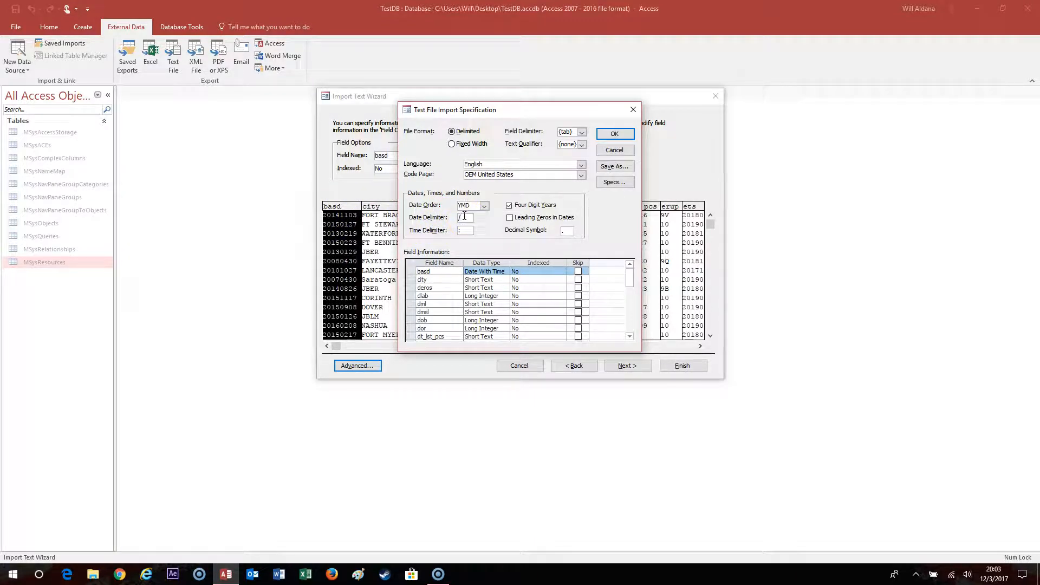
{"action": "left_click", "coordinate": [468, 219]}
{"action": "left_click", "coordinate": [612, 133]}
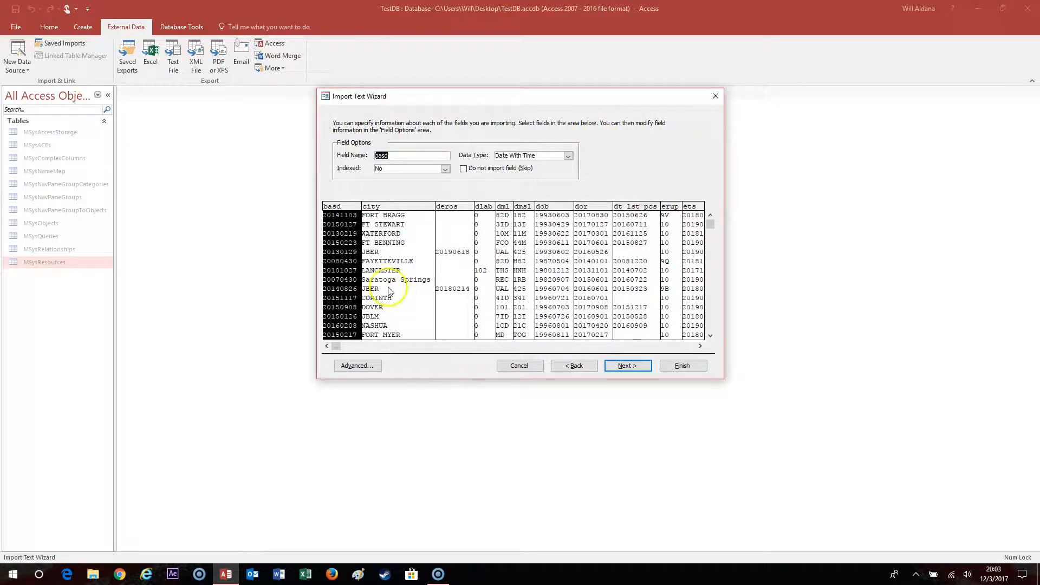
Check the city field's data type and set the deros field to Date With Time
{"action": "left_click", "coordinate": [407, 263]}
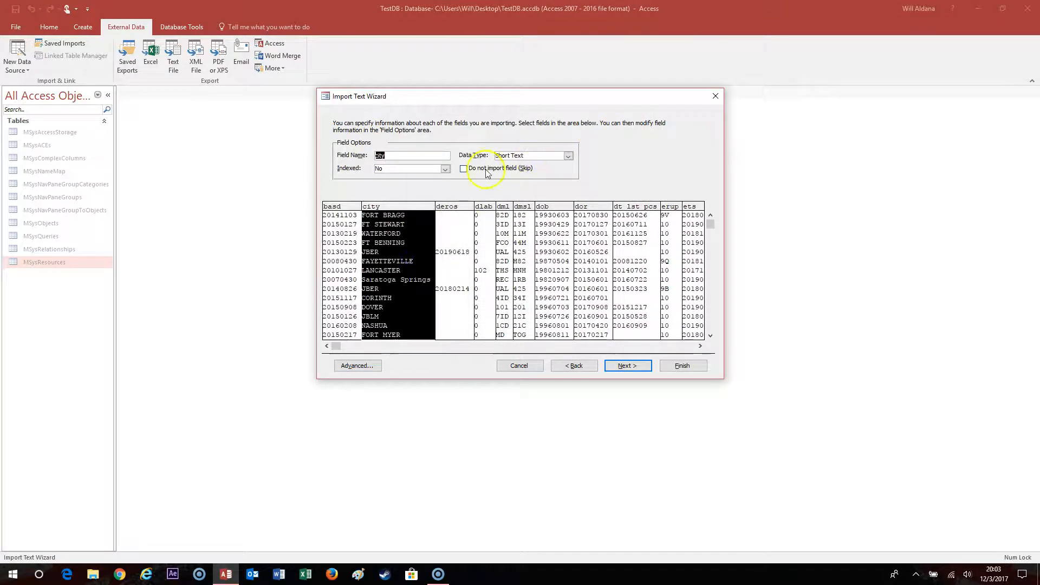
{"action": "left_click", "coordinate": [463, 251]}
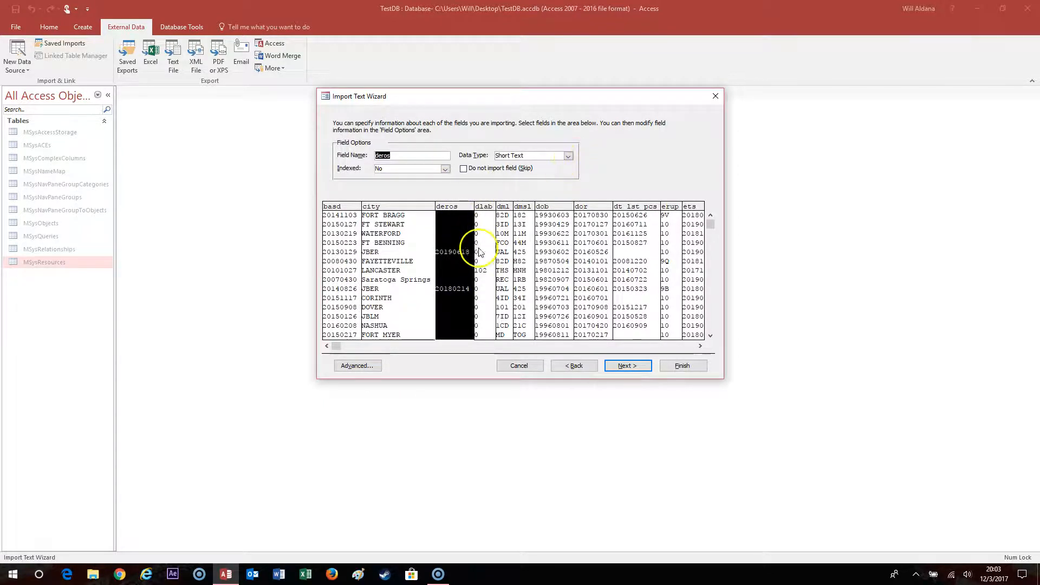
{"action": "left_click", "coordinate": [566, 156]}
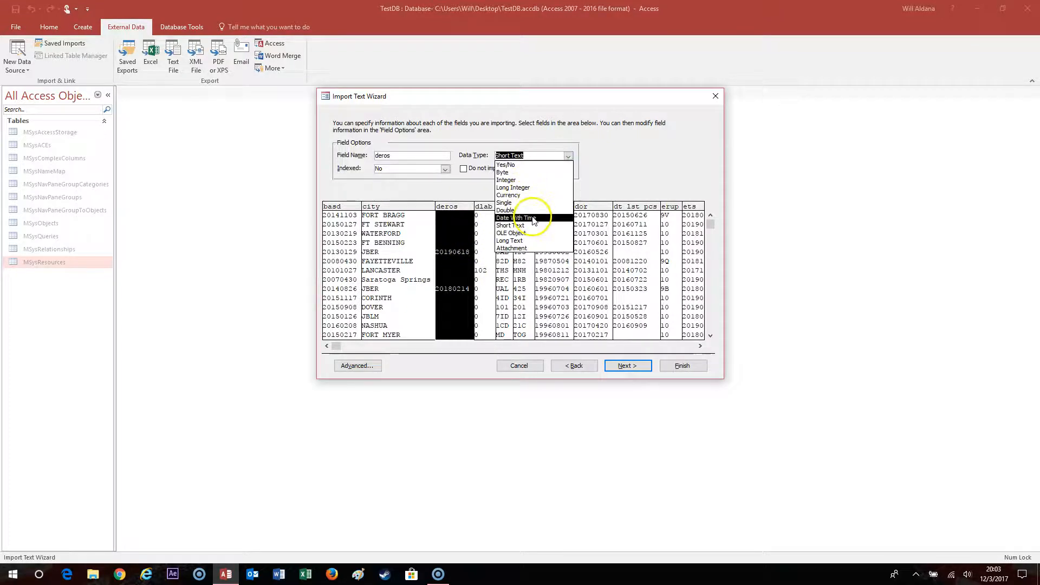
{"action": "left_click", "coordinate": [534, 219]}
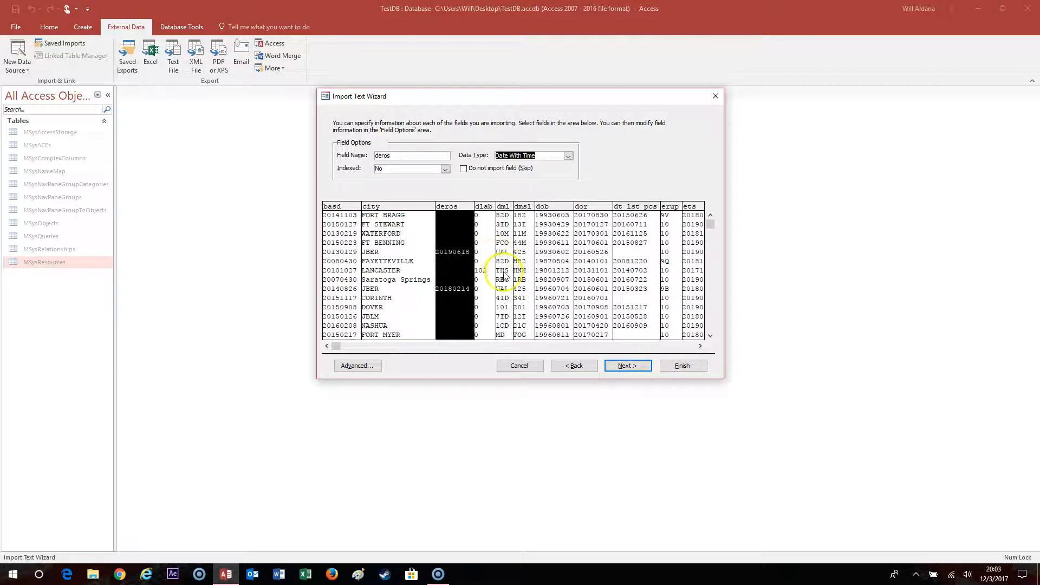
Check the dlab, dml and dmsl fields and set the dob field's data type to Date With Time
{"action": "left_click", "coordinate": [484, 273]}
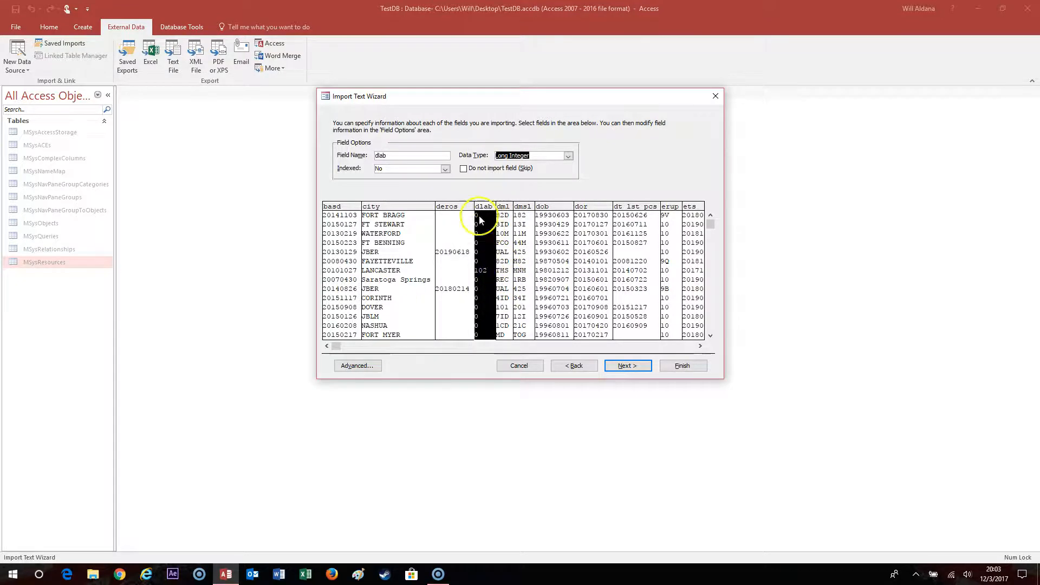
{"action": "left_click", "coordinate": [508, 281]}
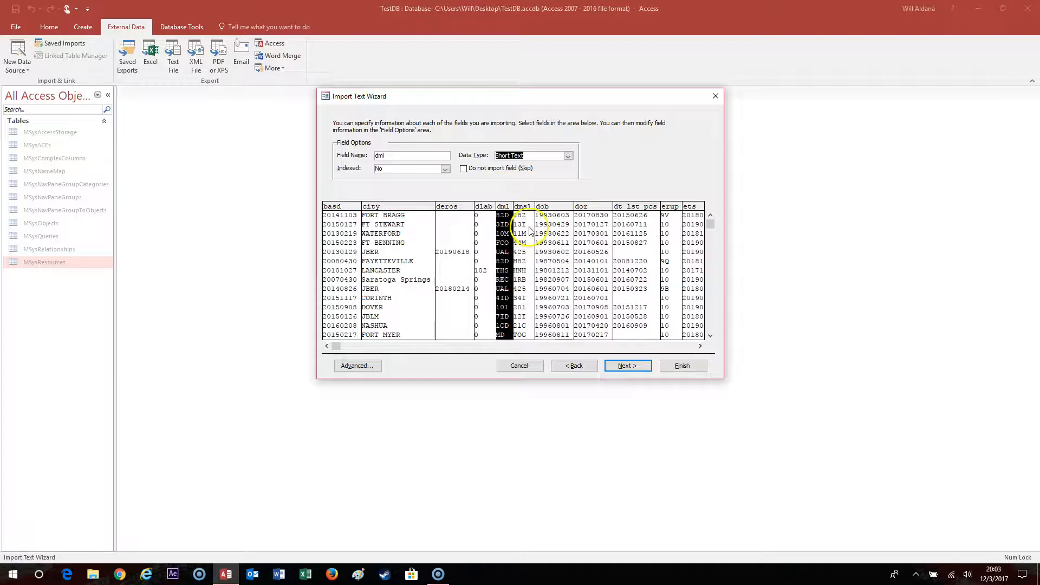
{"action": "left_click", "coordinate": [522, 257]}
{"action": "left_click", "coordinate": [551, 236]}
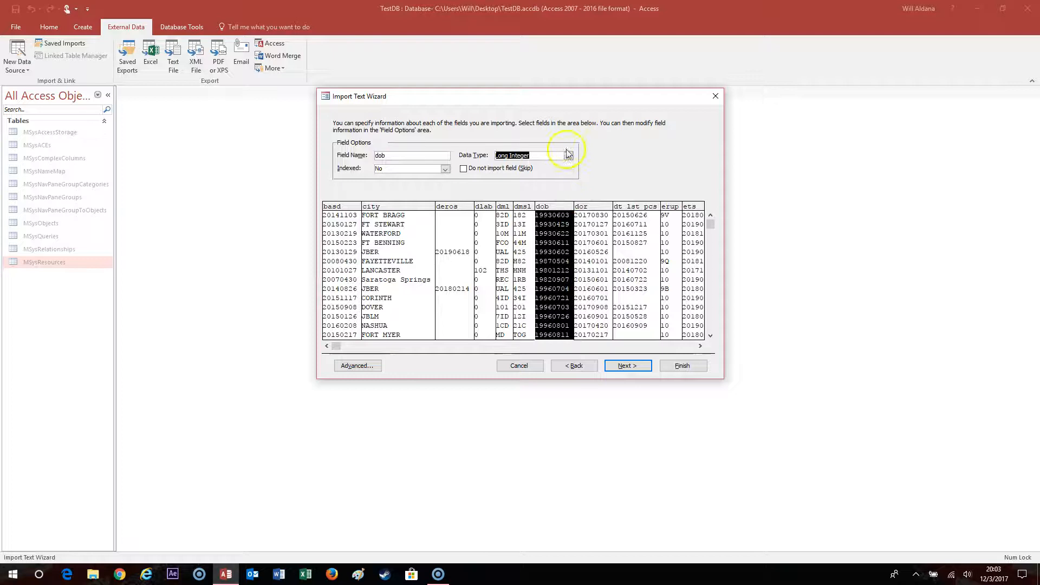
{"action": "left_click", "coordinate": [568, 156]}
{"action": "left_click", "coordinate": [548, 218]}
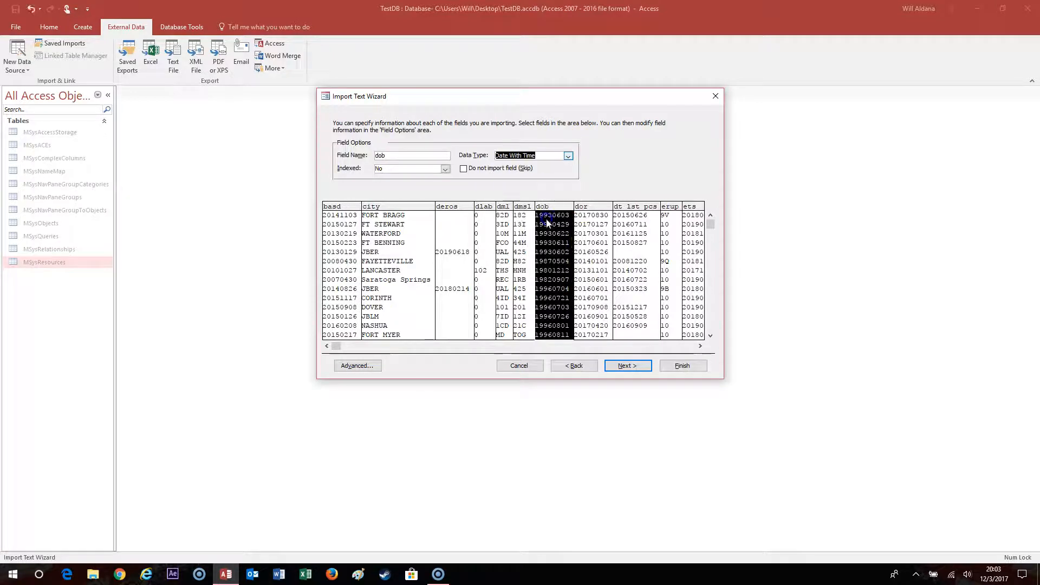
Set the data type of the dor and dt_lst_pcs fields to Date With Time
{"action": "left_click", "coordinate": [606, 260]}
{"action": "left_click", "coordinate": [567, 156]}
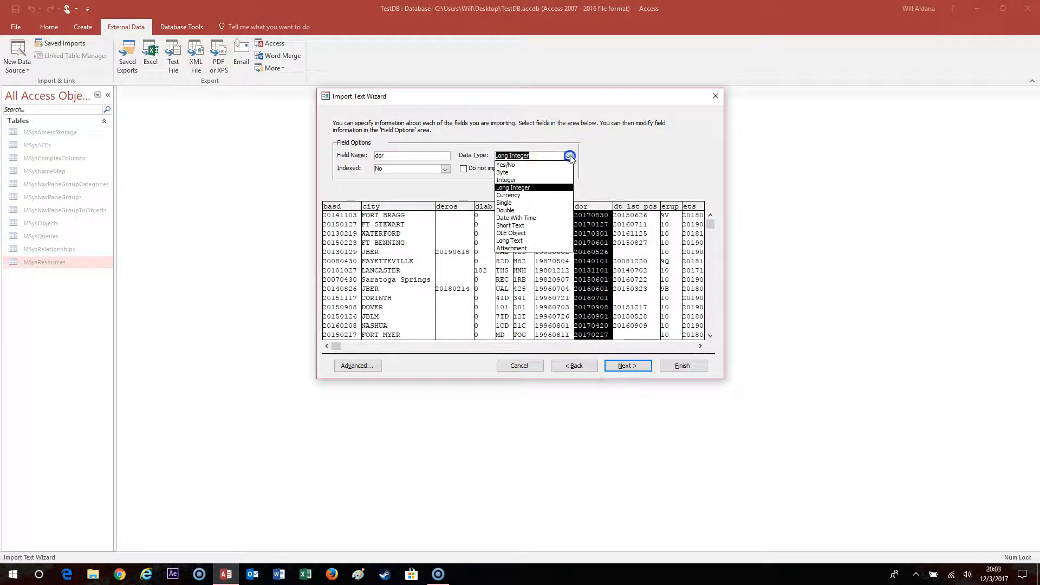
{"action": "left_click", "coordinate": [541, 217]}
{"action": "left_click", "coordinate": [658, 249]}
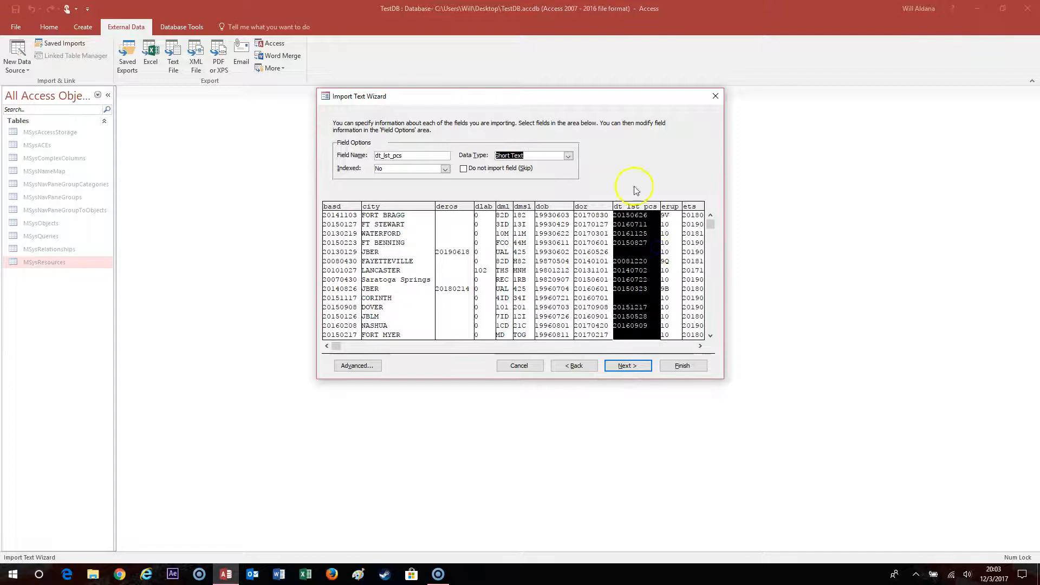
{"action": "left_click", "coordinate": [567, 156]}
{"action": "left_click", "coordinate": [542, 217]}
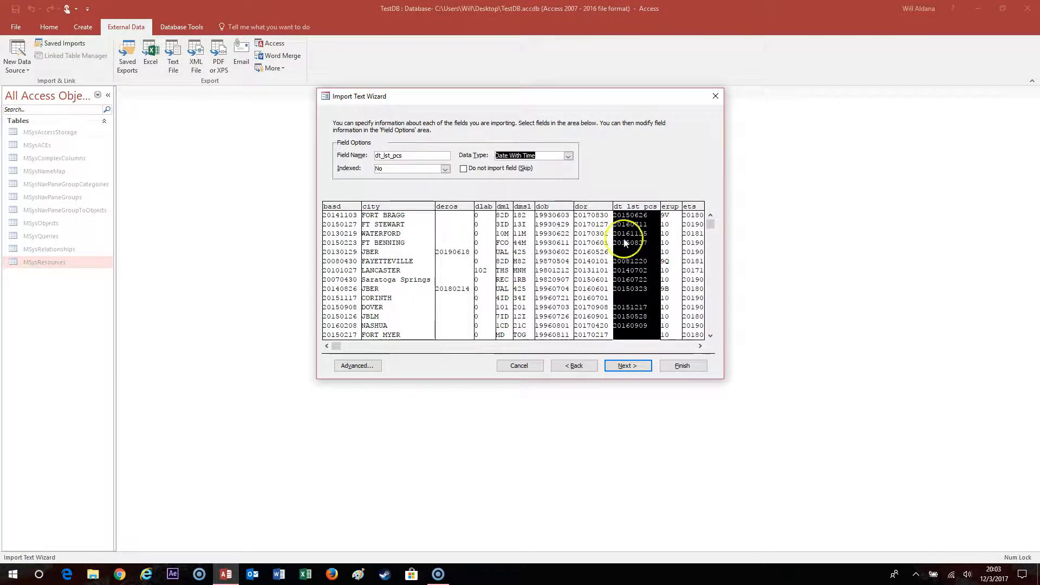
Set the data type of the ets and flag_1_date fields to Date With Time
{"action": "left_click", "coordinate": [692, 270]}
{"action": "left_click", "coordinate": [568, 155]}
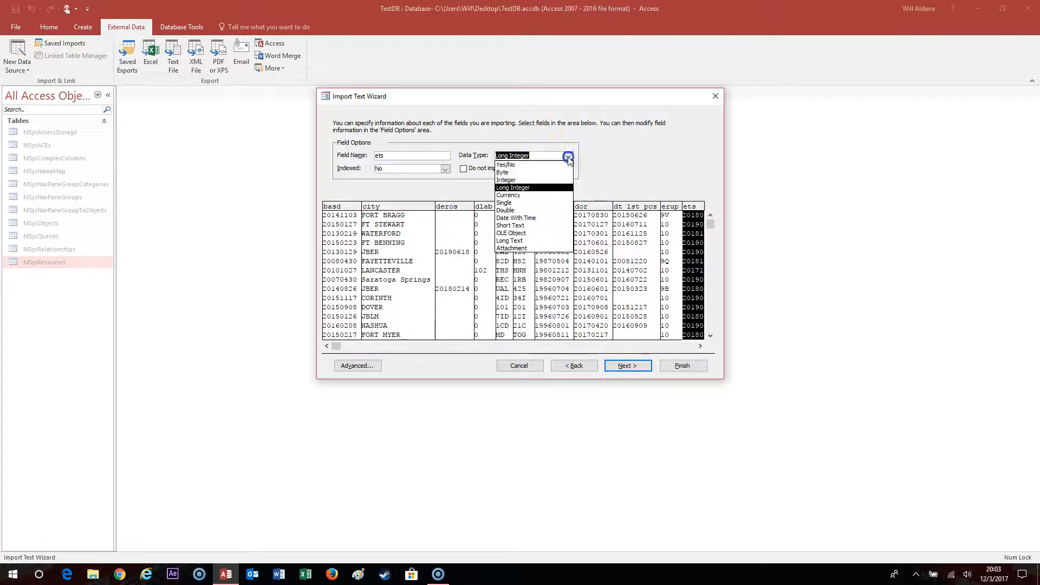
{"action": "left_click", "coordinate": [542, 217]}
{"action": "left_click", "coordinate": [647, 346]}
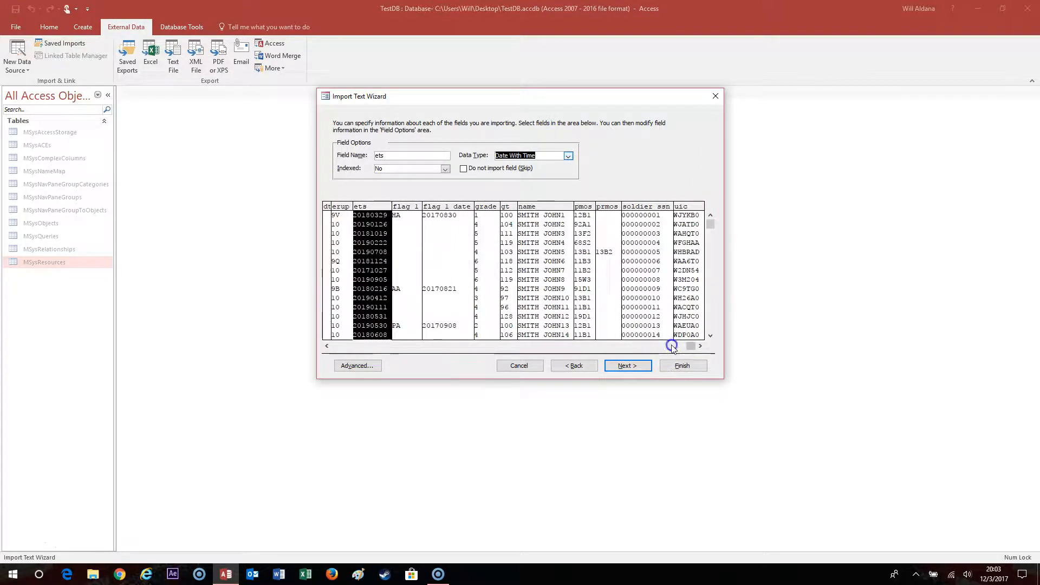
{"action": "left_click", "coordinate": [406, 267]}
{"action": "left_click", "coordinate": [444, 261]}
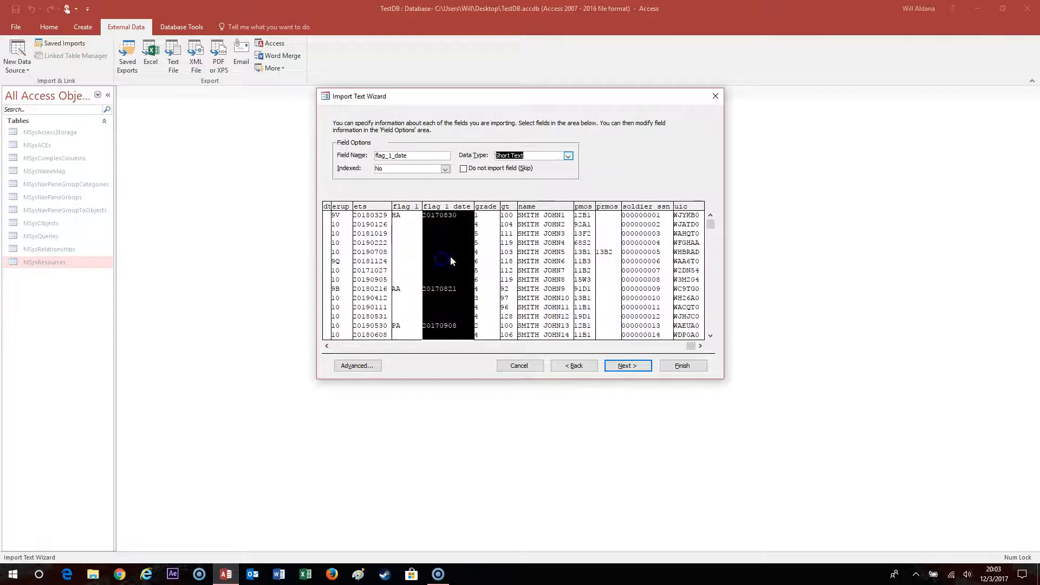
{"action": "left_click", "coordinate": [568, 156]}
{"action": "left_click", "coordinate": [533, 216]}
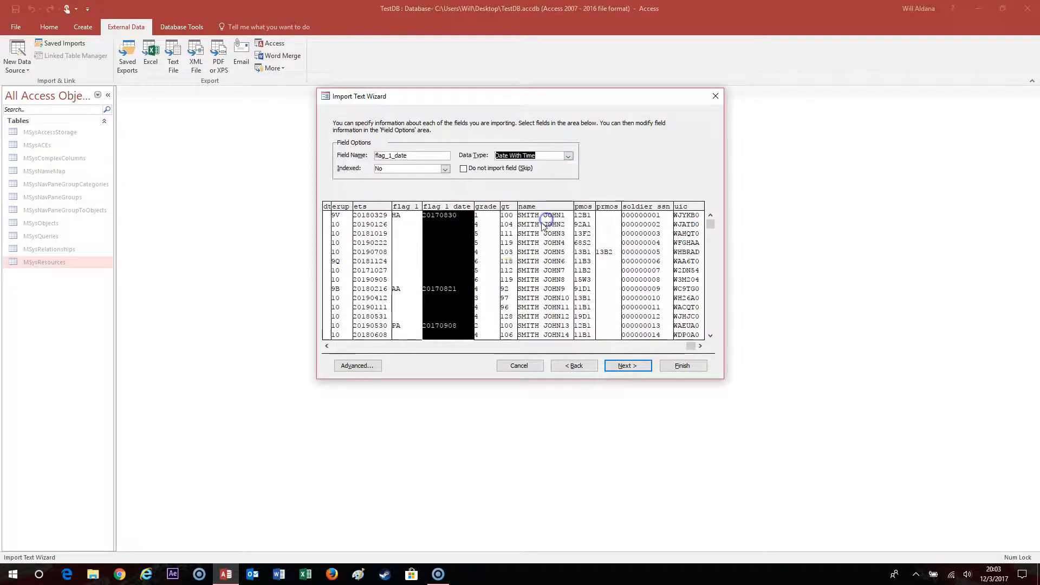
Check the data types of the grade, gt, name, pmos and prmos fields
{"action": "left_click", "coordinate": [487, 279]}
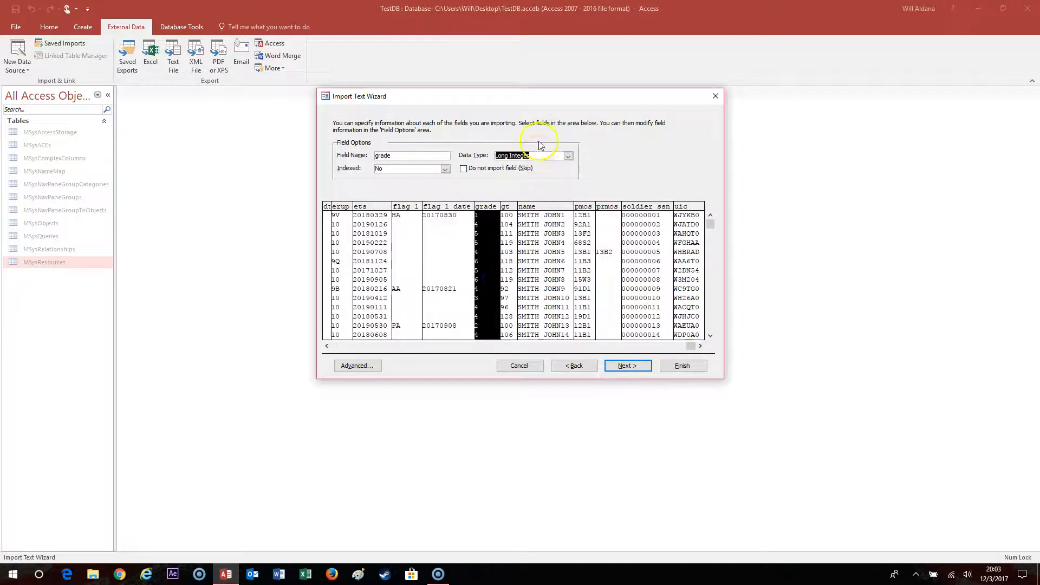
{"action": "left_click", "coordinate": [508, 248]}
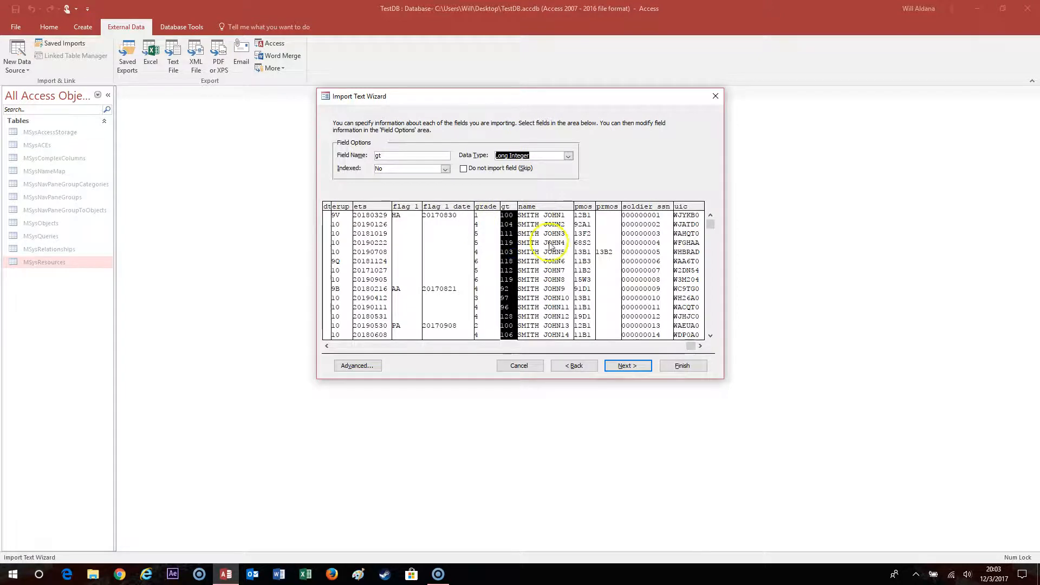
{"action": "left_click", "coordinate": [555, 265]}
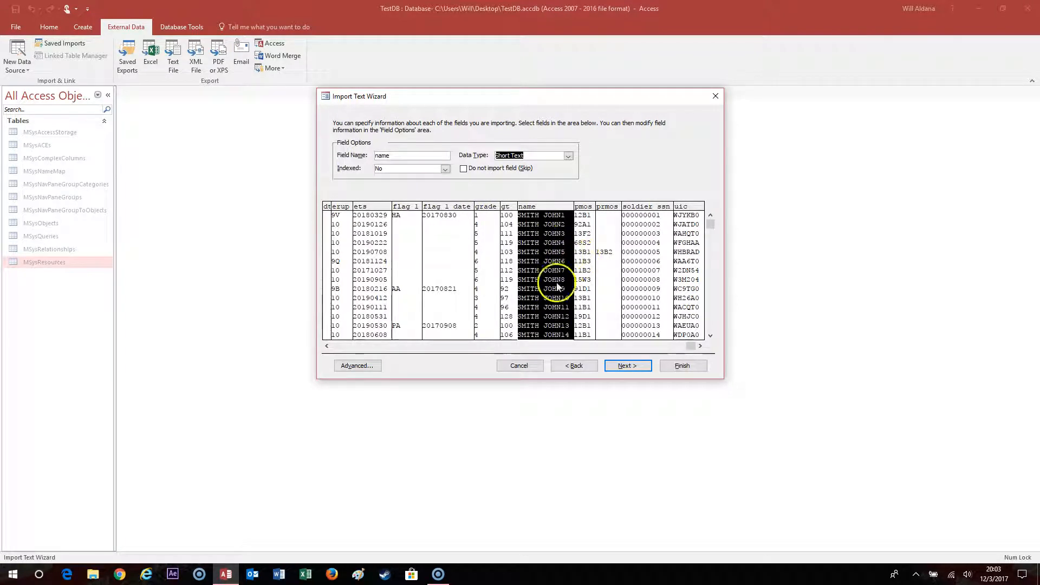
{"action": "left_click", "coordinate": [584, 277]}
{"action": "left_click", "coordinate": [608, 280]}
Set the soldier_ssn field's data type to Short Text and check the uic field
{"action": "left_click", "coordinate": [647, 271]}
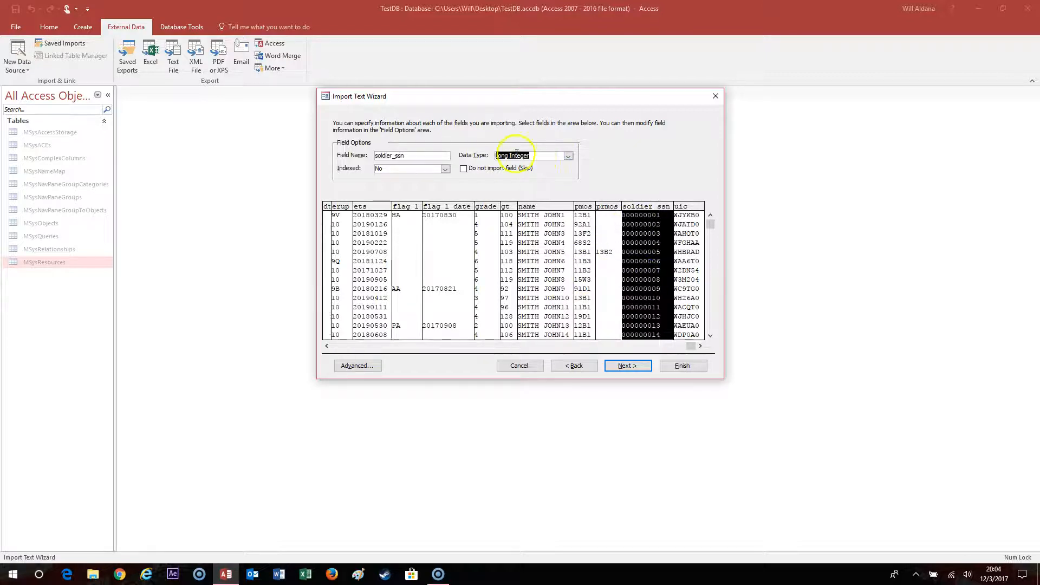
{"action": "left_click", "coordinate": [567, 157]}
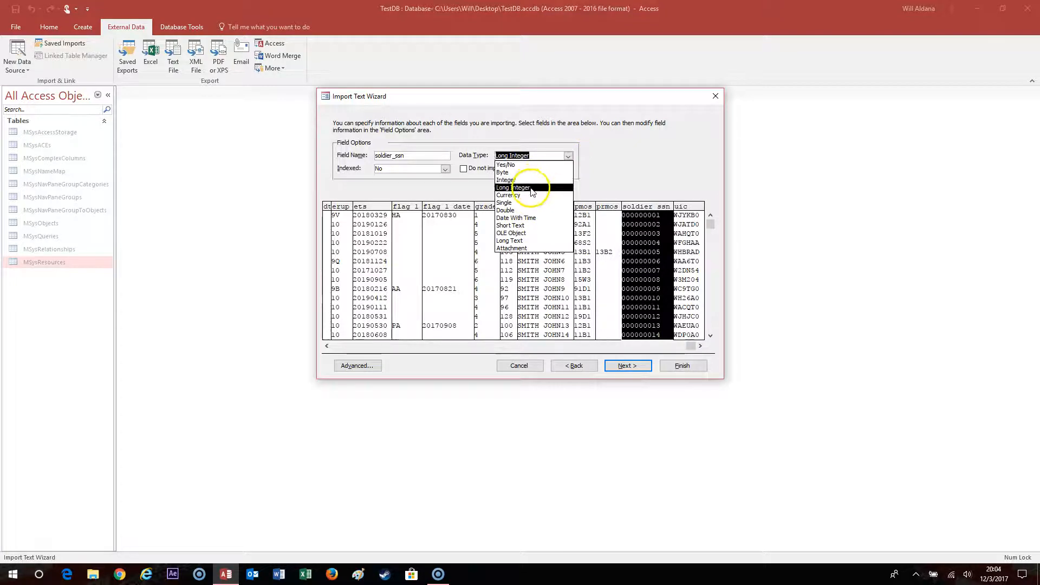
{"action": "left_click", "coordinate": [526, 225]}
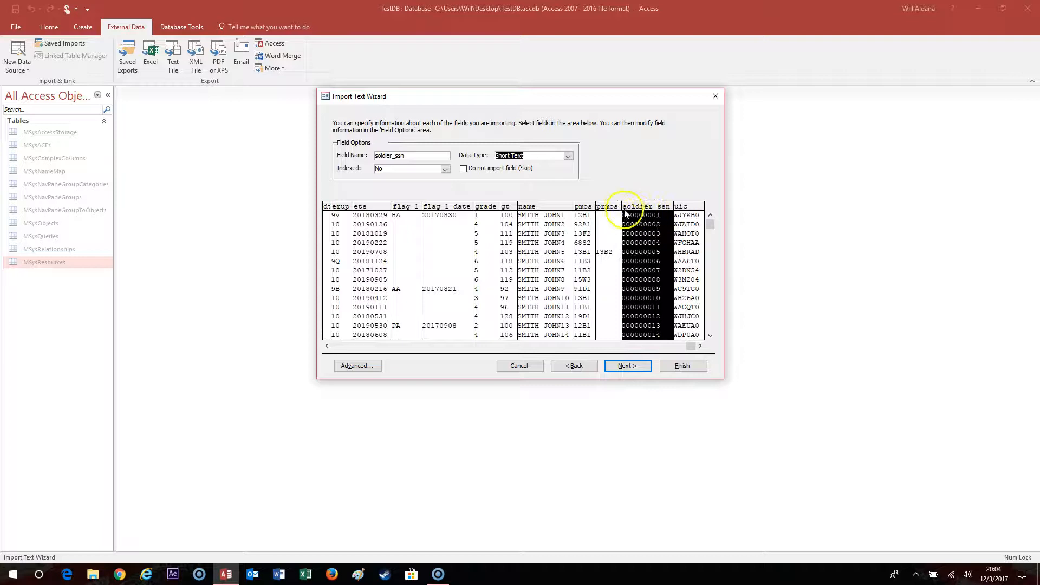
{"action": "left_click", "coordinate": [687, 244]}
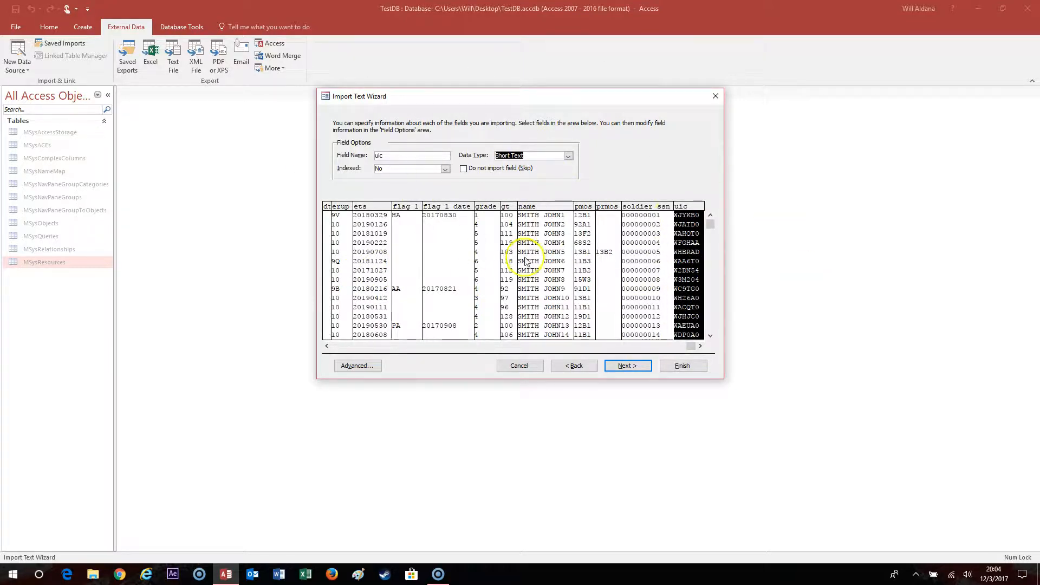
Save the import settings as a specification named Test File Import Specs, then cancel the import wizard
{"action": "left_click", "coordinate": [358, 365]}
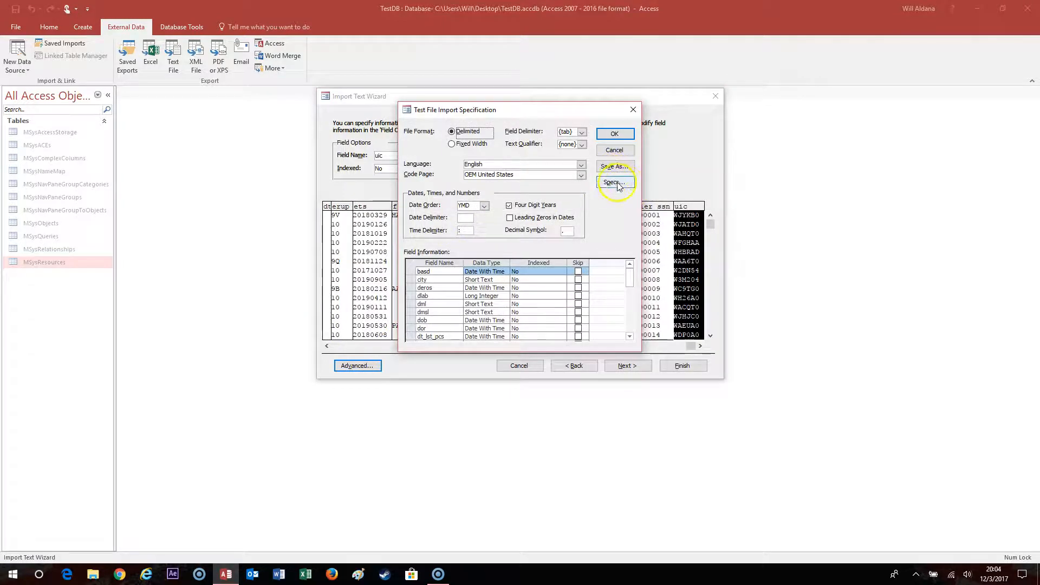
{"action": "left_click", "coordinate": [616, 167]}
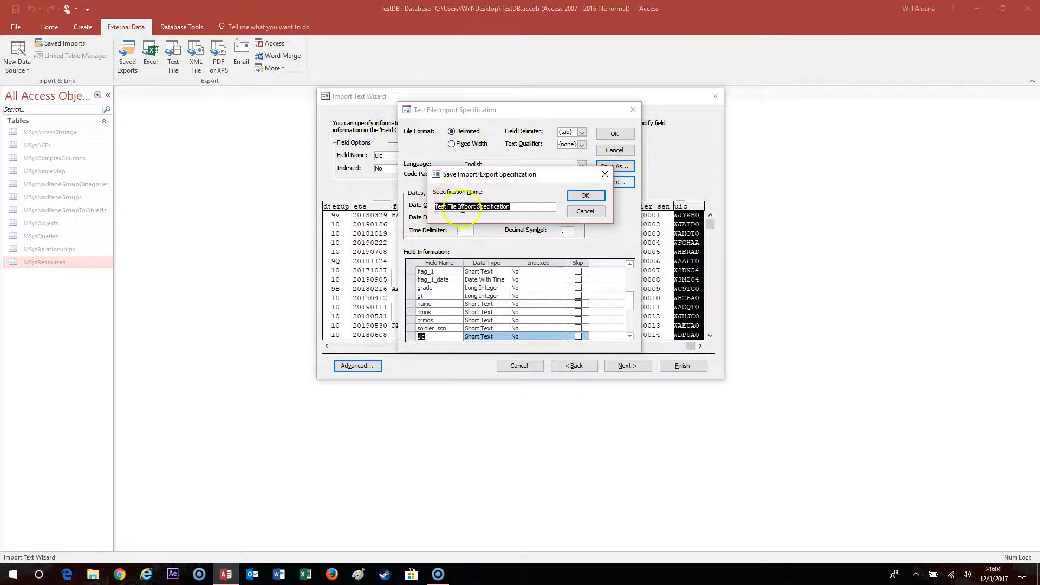
{"action": "left_click", "coordinate": [519, 207]}
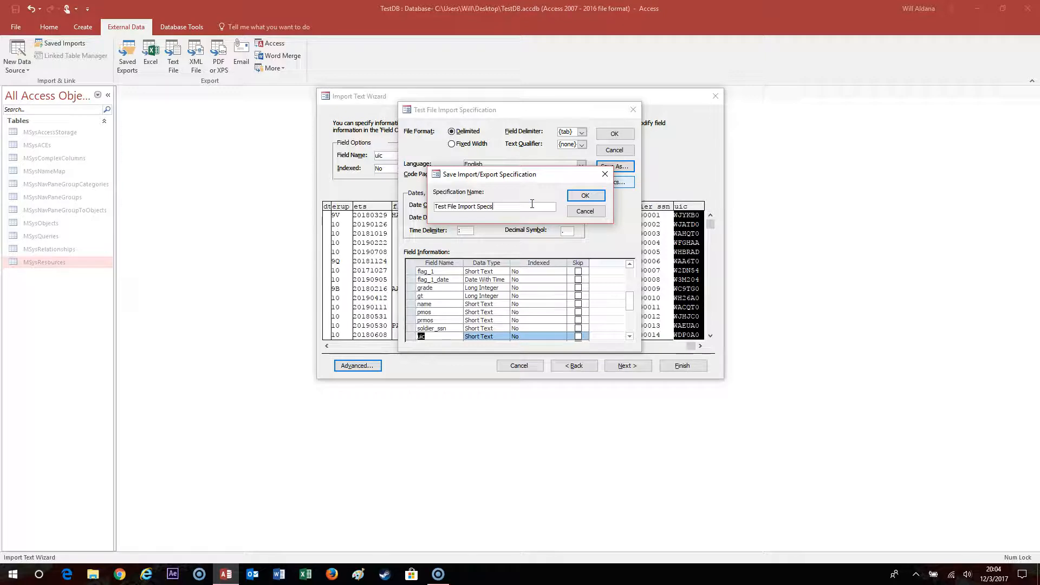
{"action": "left_click", "coordinate": [585, 195]}
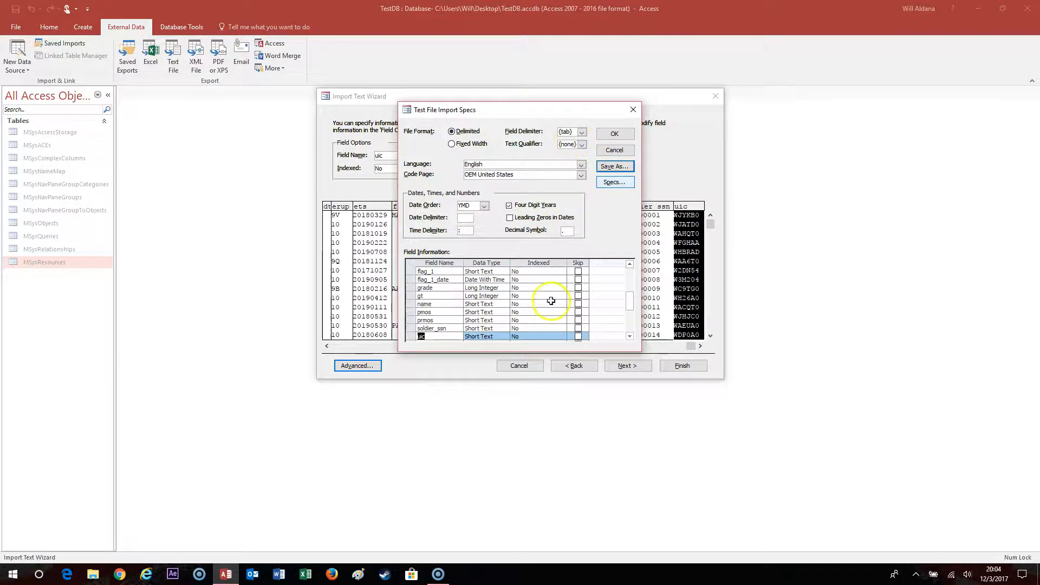
{"action": "left_click", "coordinate": [616, 135]}
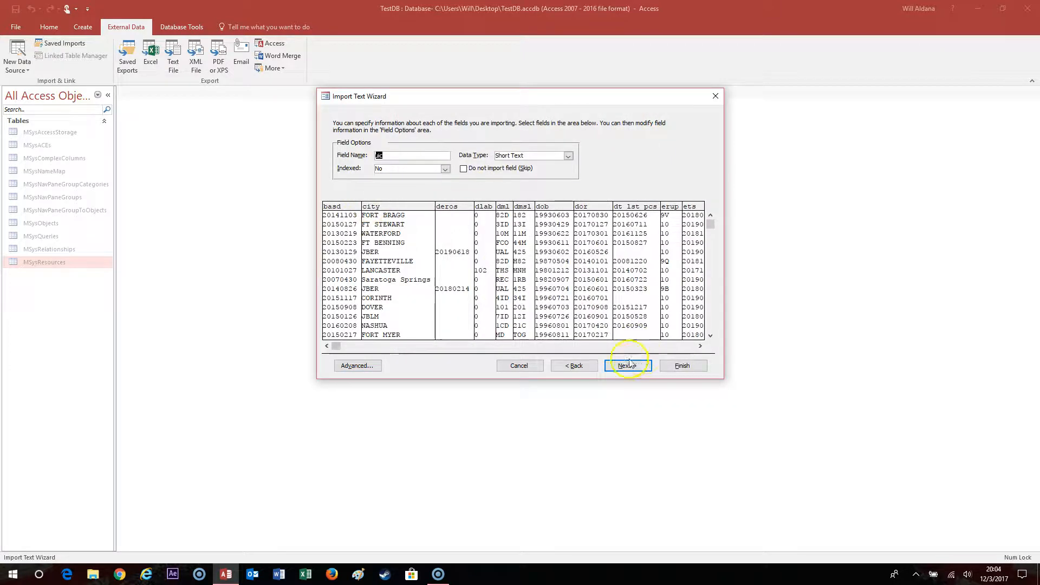
{"action": "left_click", "coordinate": [515, 366]}
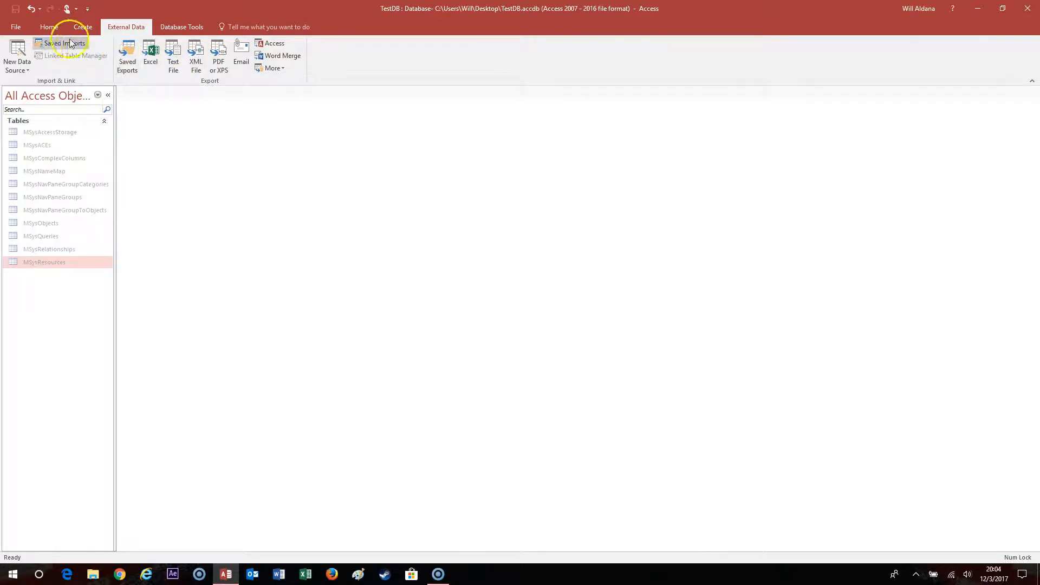
Start a new text file import of Test File.txt from the desktop into a new table
{"action": "left_click", "coordinate": [17, 60]}
{"action": "mouse_move", "coordinate": [97, 88]}
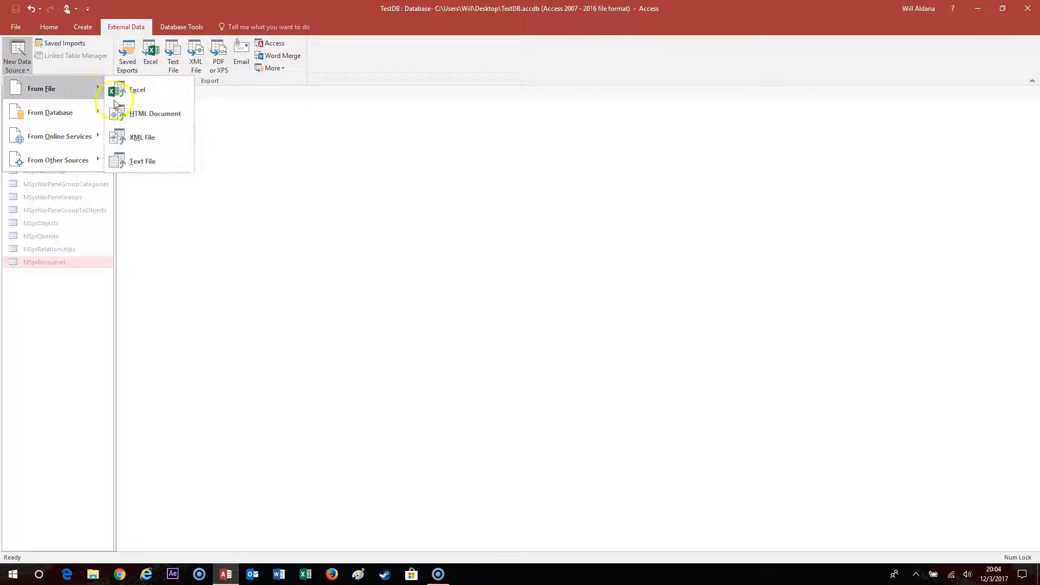
{"action": "left_click", "coordinate": [167, 161]}
{"action": "left_click", "coordinate": [678, 212]}
{"action": "left_click", "coordinate": [460, 340]}
{"action": "left_click", "coordinate": [765, 425]}
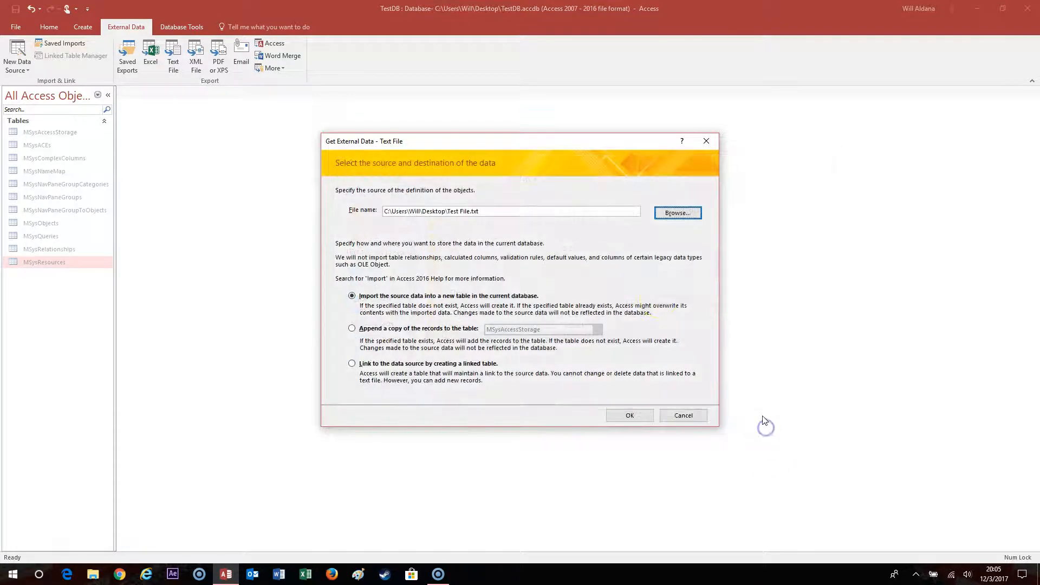
{"action": "left_click", "coordinate": [628, 415]}
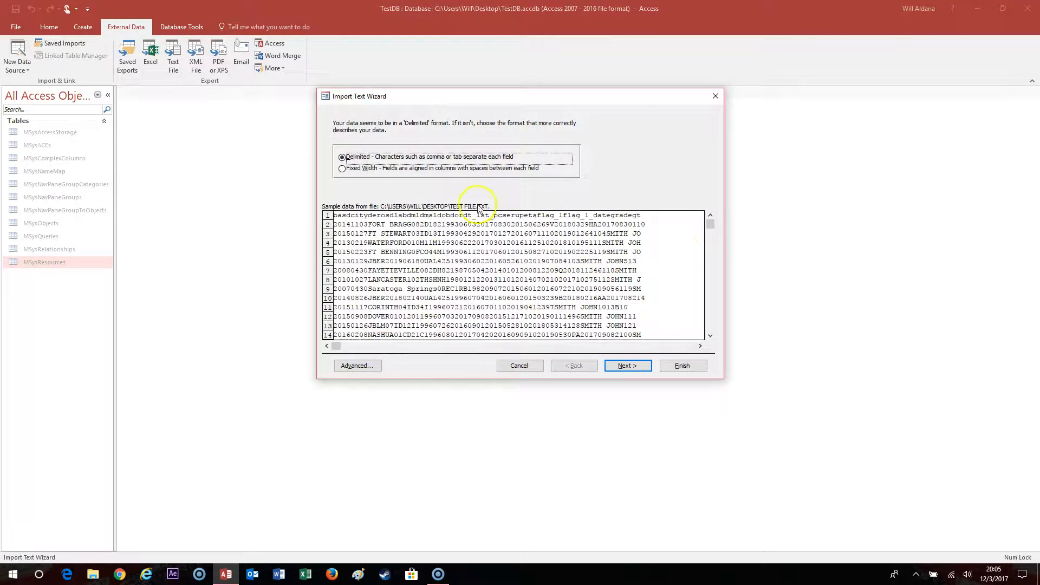
Keep the delimited format and apply the saved specification Test File Import Specs to the import
{"action": "left_click", "coordinate": [641, 365]}
{"action": "left_click", "coordinate": [628, 365]}
{"action": "left_click", "coordinate": [357, 366]}
{"action": "left_click", "coordinate": [613, 182]}
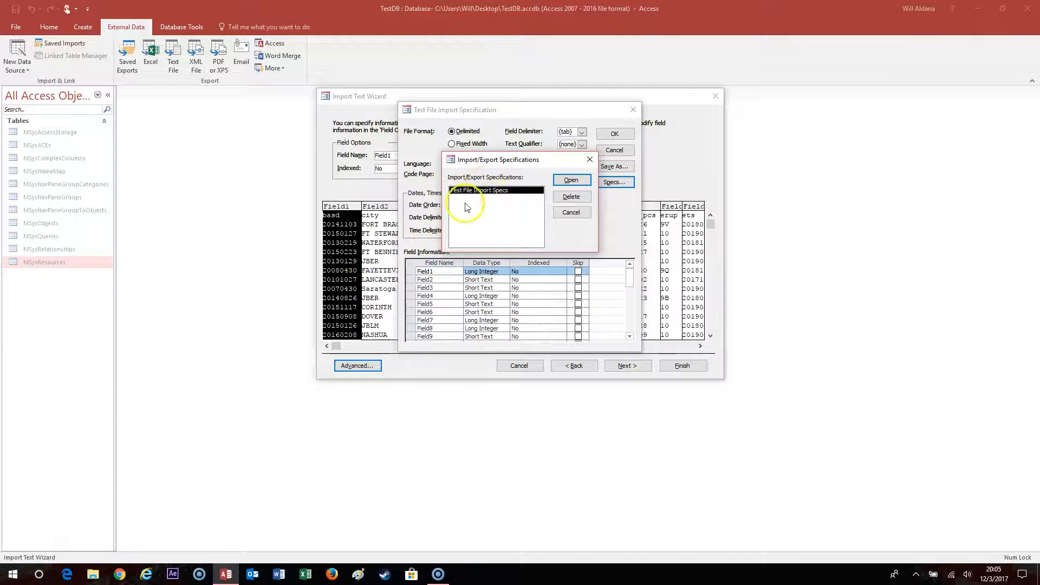
{"action": "left_click", "coordinate": [571, 180]}
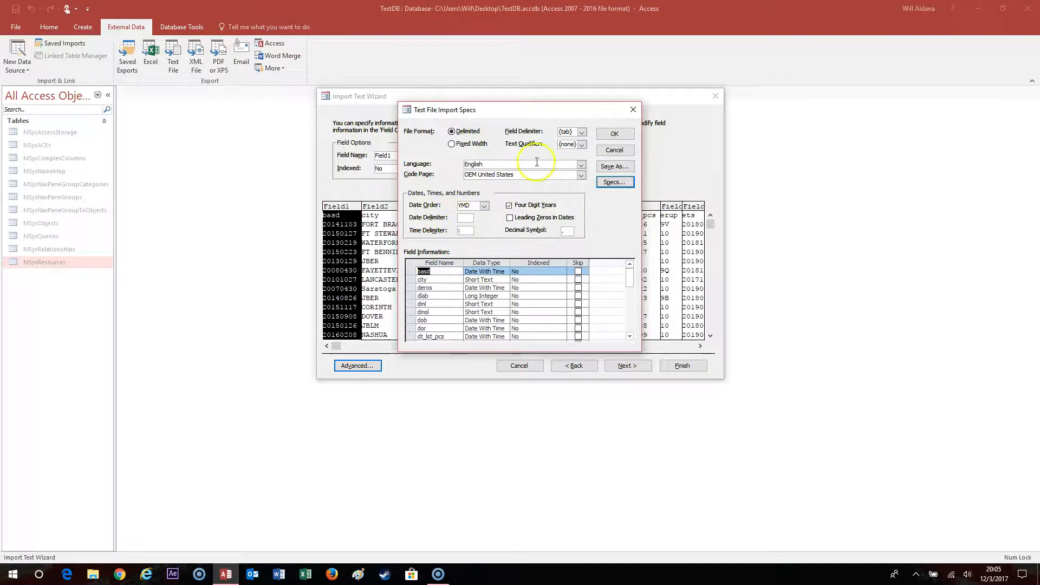
{"action": "left_click", "coordinate": [614, 133]}
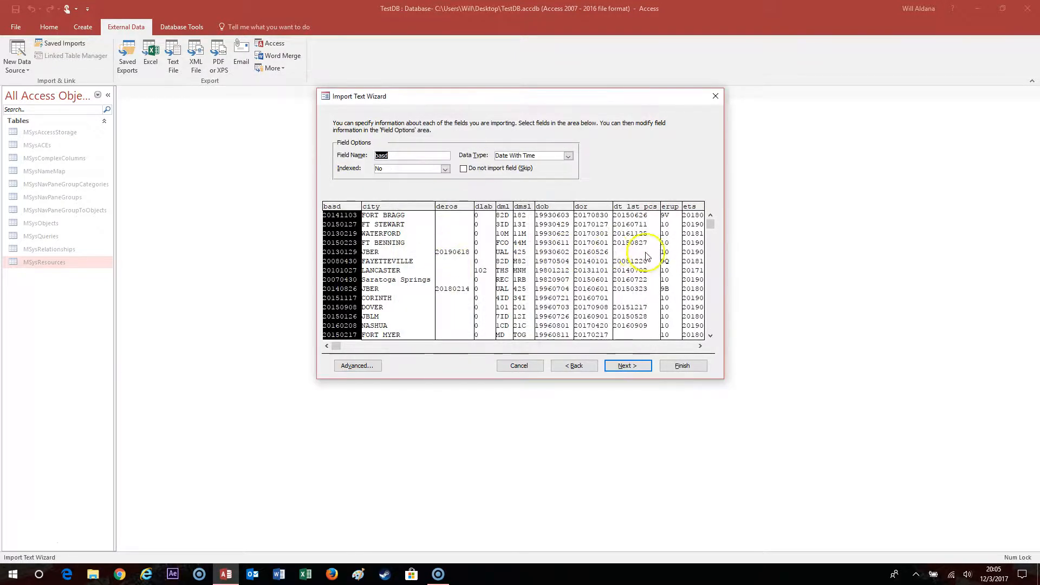
Review the field names and data types applied across all columns, including dt_lst_pcs, erup and ets
{"action": "left_click", "coordinate": [645, 256]}
{"action": "left_click", "coordinate": [672, 257]}
{"action": "left_click", "coordinate": [701, 282]}
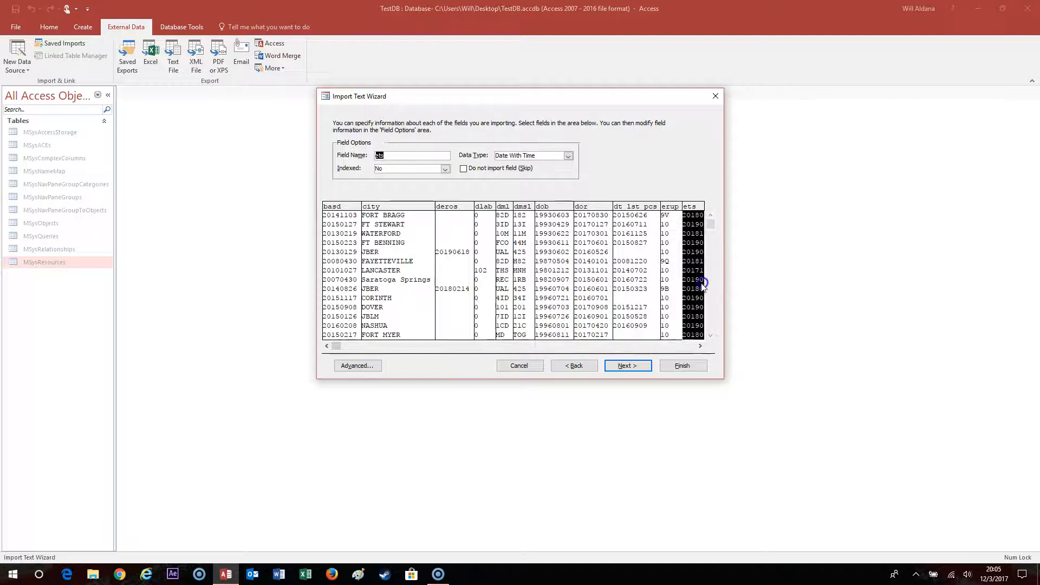
{"action": "left_click", "coordinate": [689, 347]}
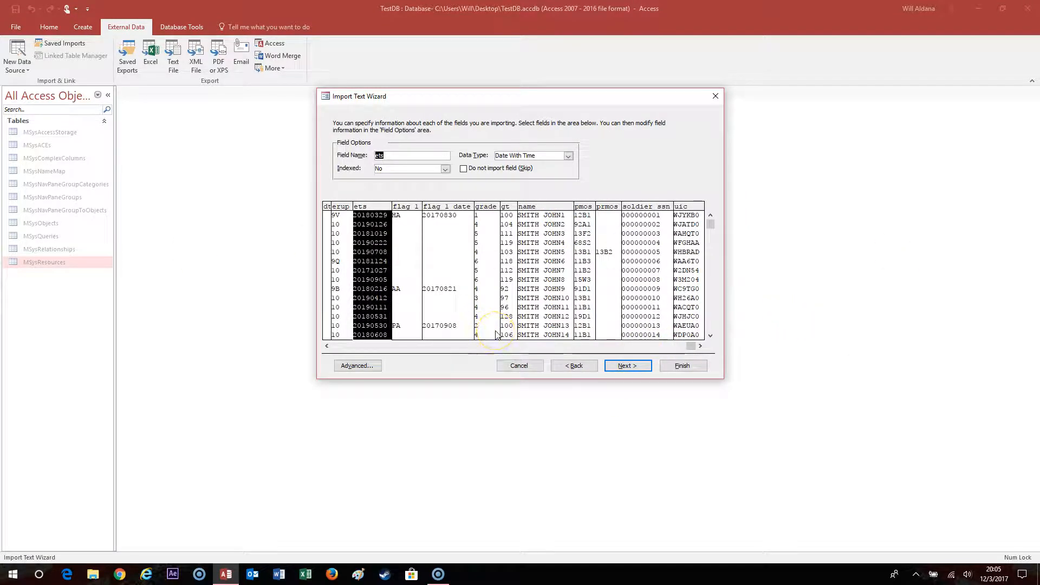
{"action": "left_click", "coordinate": [697, 346]}
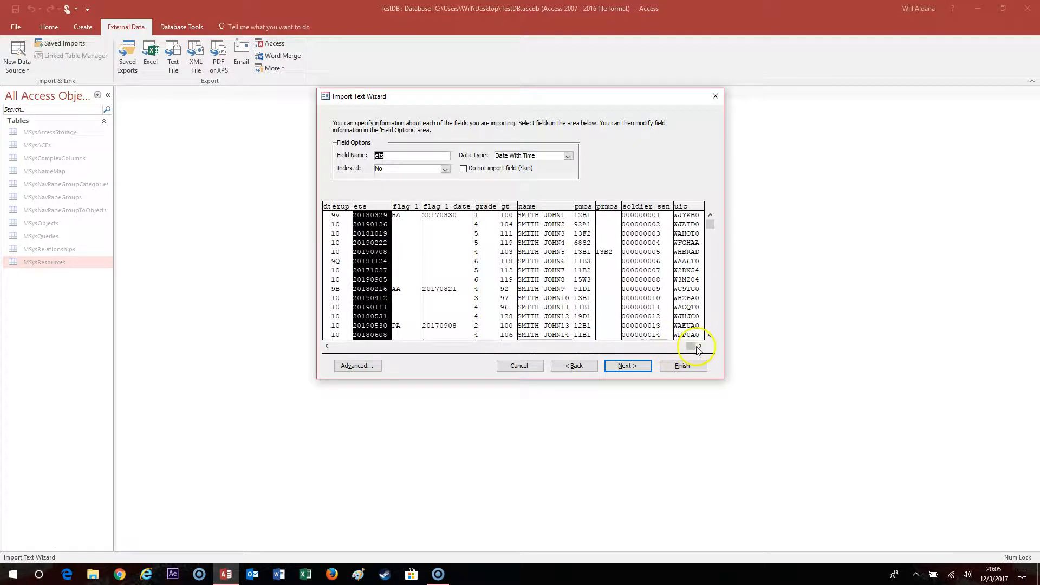
Choose soldier_ssn as the primary key of the new table
{"action": "left_click", "coordinate": [633, 371]}
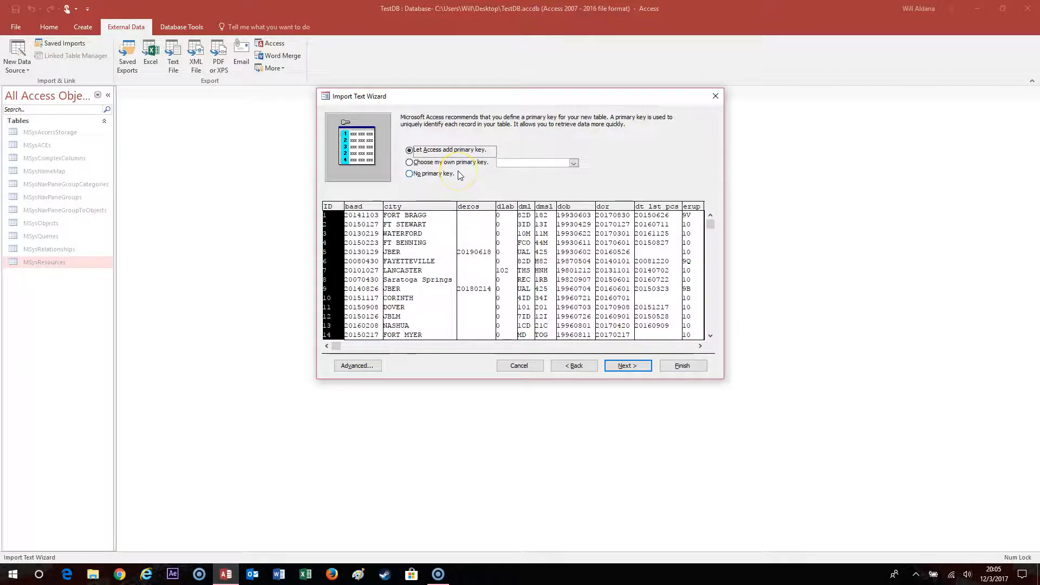
{"action": "left_click", "coordinate": [437, 163]}
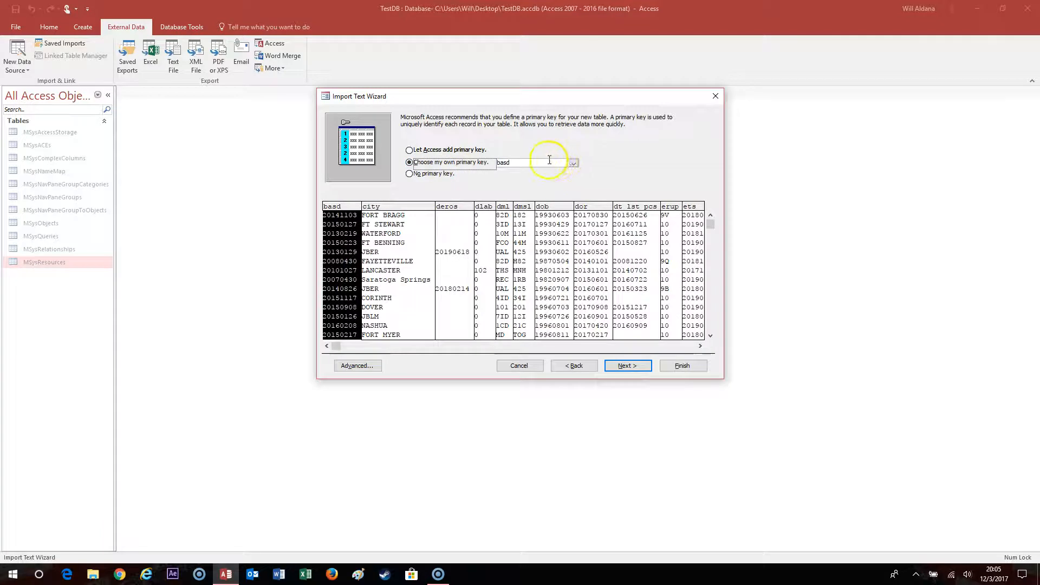
{"action": "left_click", "coordinate": [574, 163]}
{"action": "left_click_drag", "start_coordinate": [573, 183], "coordinate": [574, 271]}
{"action": "left_click", "coordinate": [525, 278]}
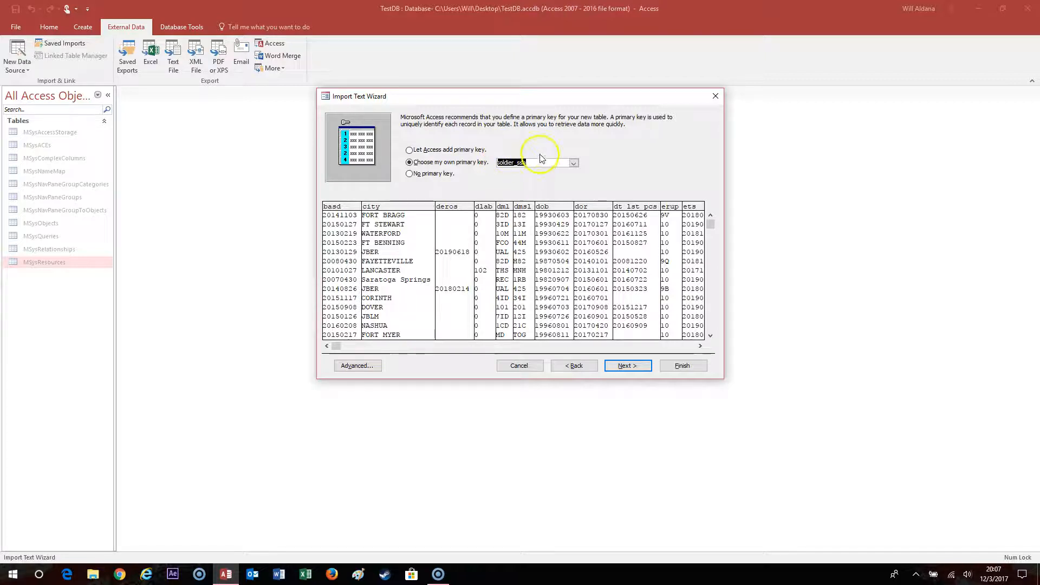
{"action": "left_click", "coordinate": [625, 366]}
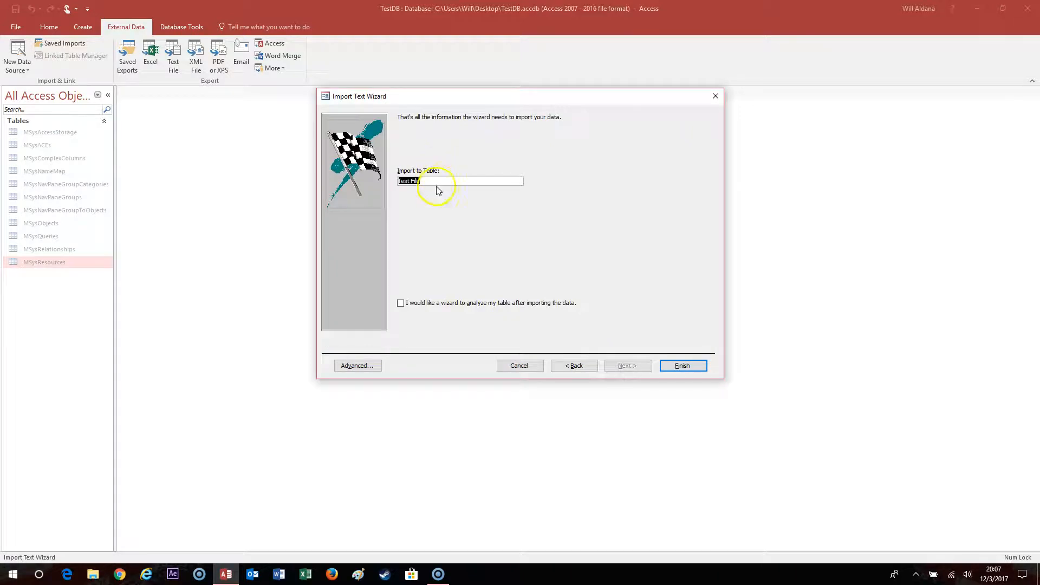
Name the destination table tblImport and finish the import without saving the import steps
{"action": "type", "text": "tbl"}
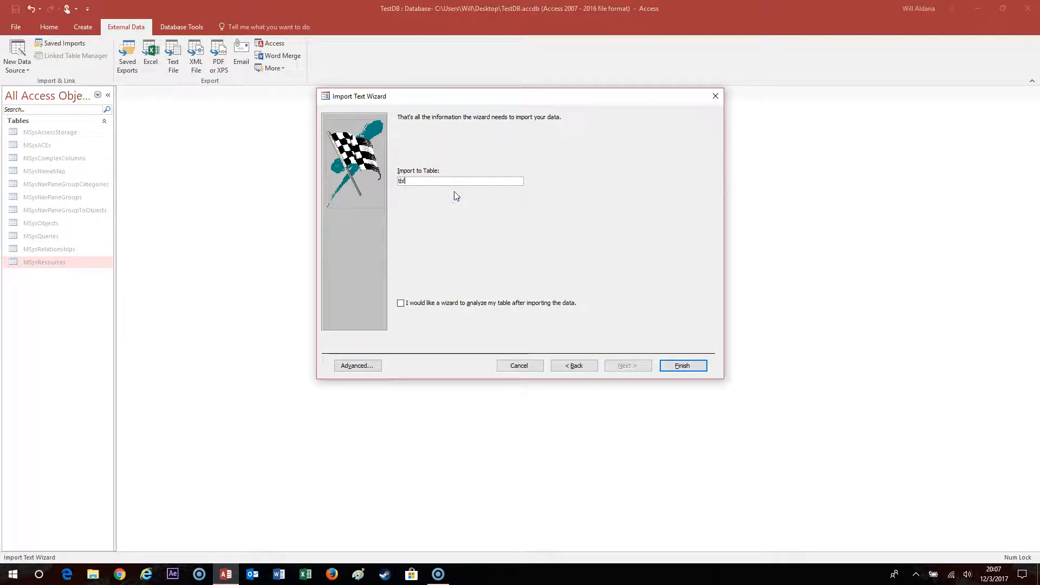
{"action": "type", "text": "Import"}
{"action": "key", "text": "Return"}
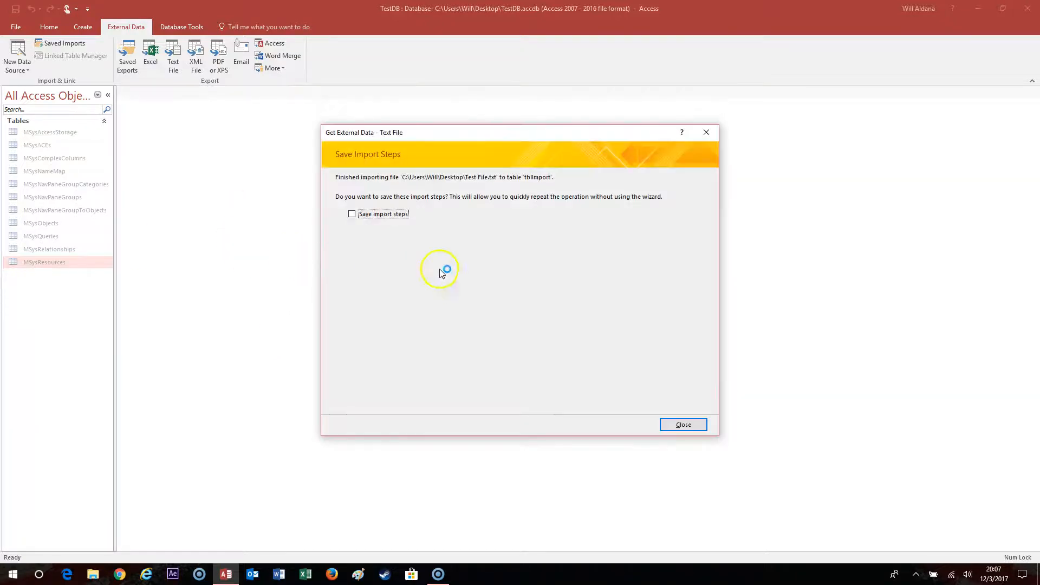
{"action": "left_click", "coordinate": [682, 430]}
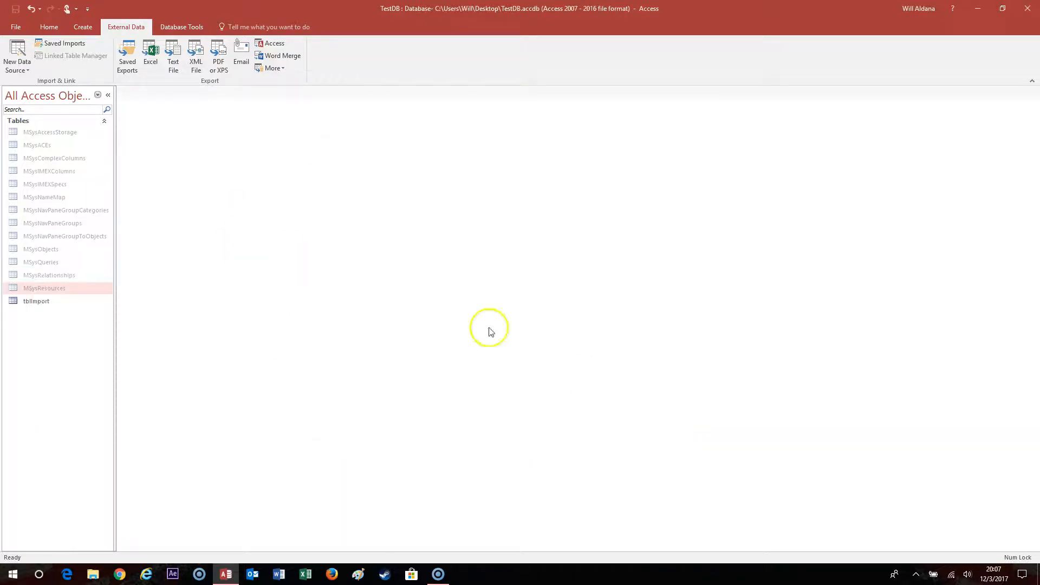
Open the tblImport table, look over the imported records and date columns, and close it
{"action": "double_click", "coordinate": [25, 299]}
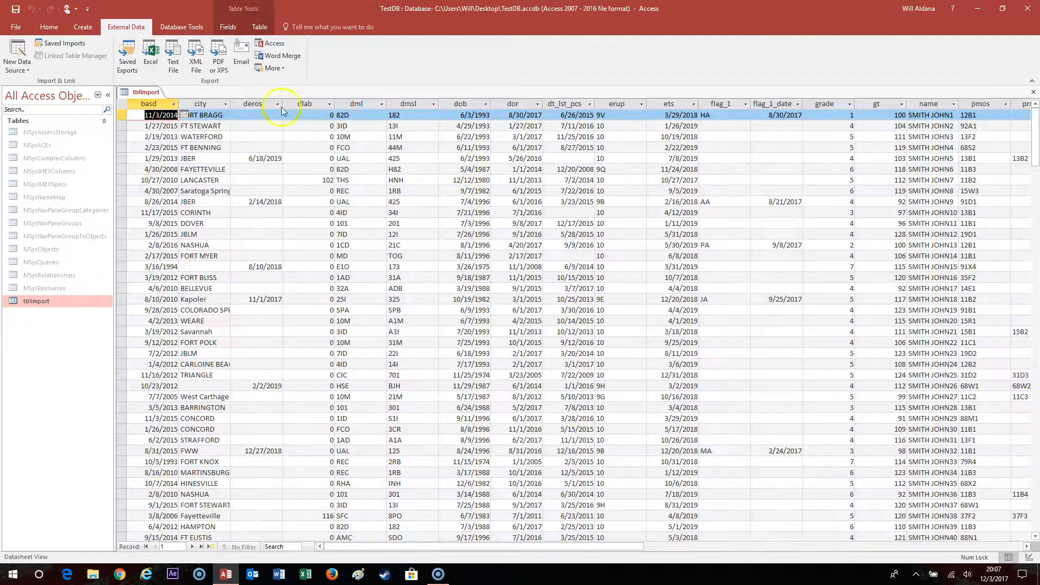
{"action": "left_click_drag", "start_coordinate": [534, 546], "coordinate": [428, 520]}
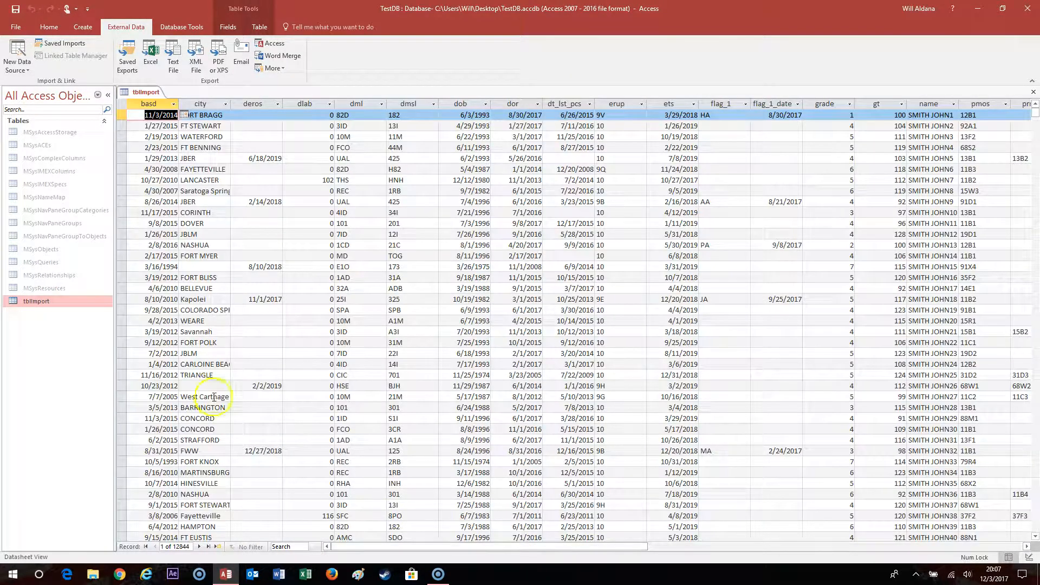
{"action": "right_click", "coordinate": [144, 93]}
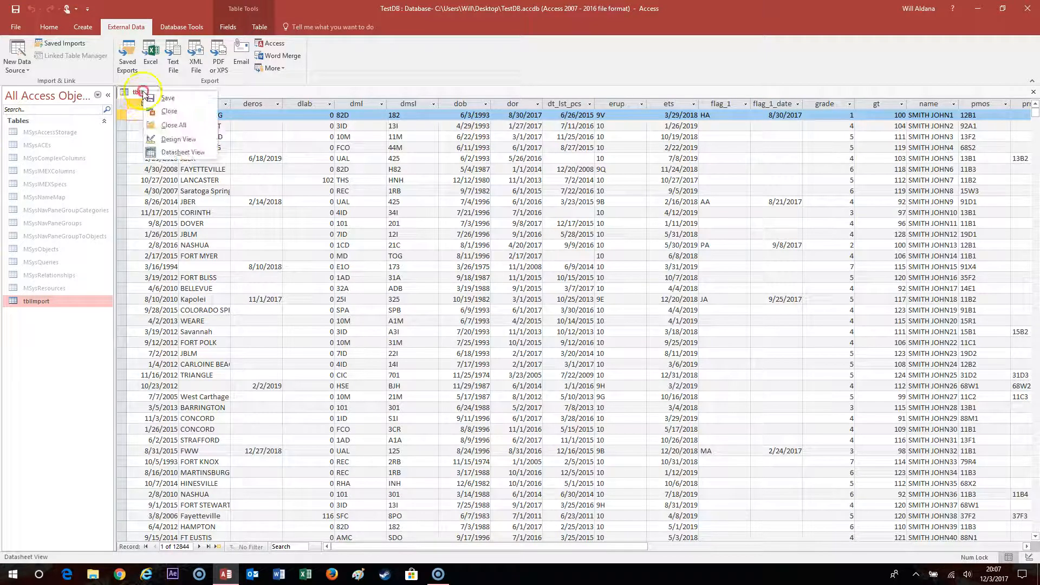
{"action": "left_click", "coordinate": [164, 112]}
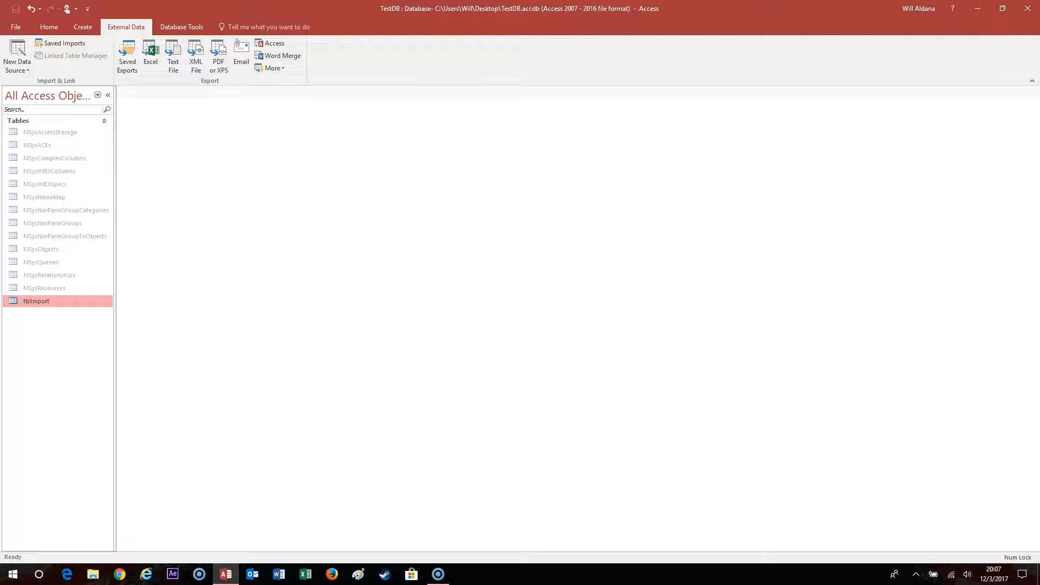
Start linking Test File.txt from the desktop as an external text source, choosing to create a linked table
{"action": "left_click", "coordinate": [24, 69]}
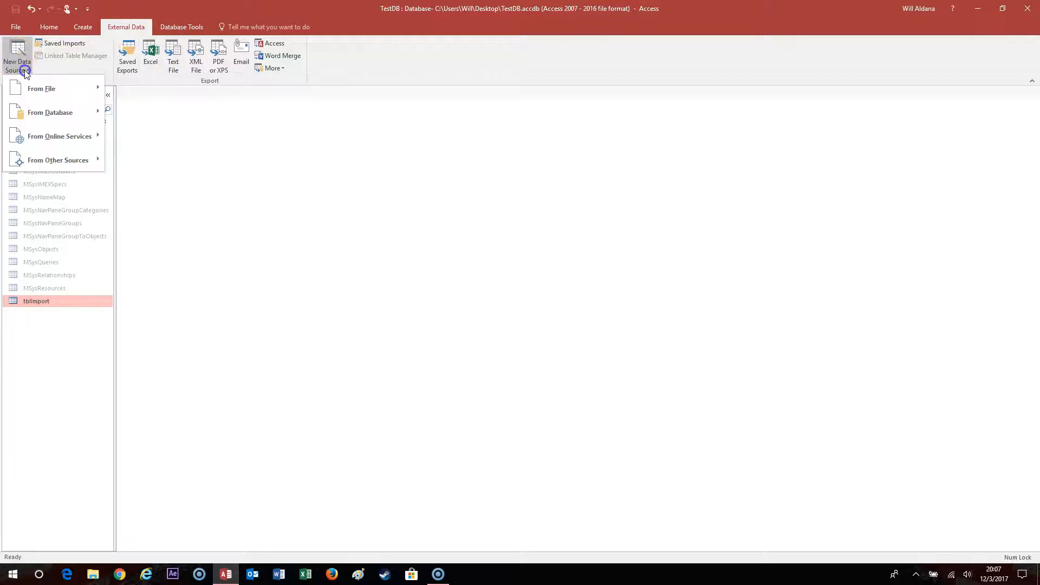
{"action": "mouse_move", "coordinate": [81, 90]}
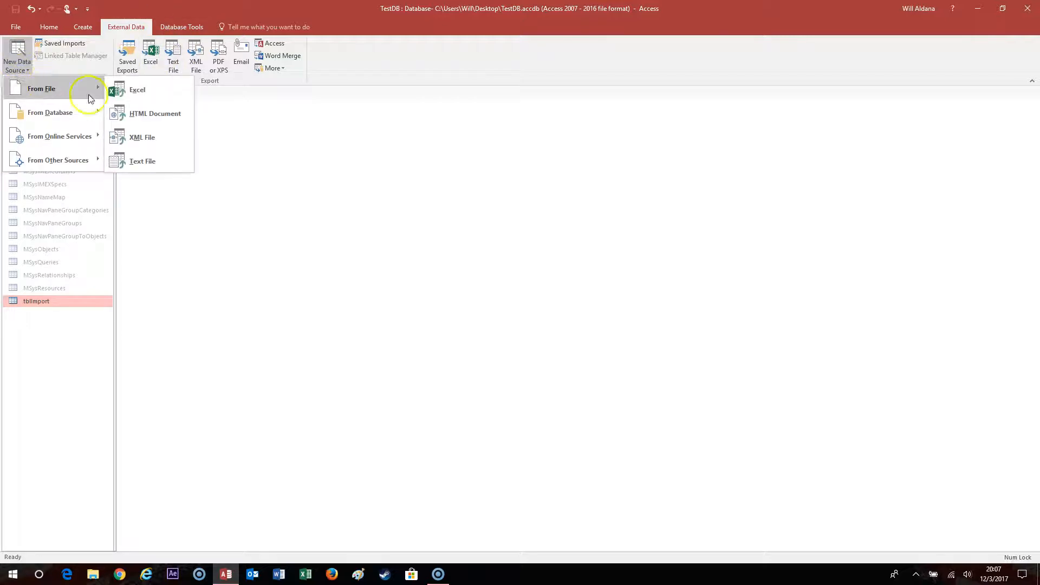
{"action": "left_click", "coordinate": [154, 161]}
{"action": "left_click", "coordinate": [671, 214]}
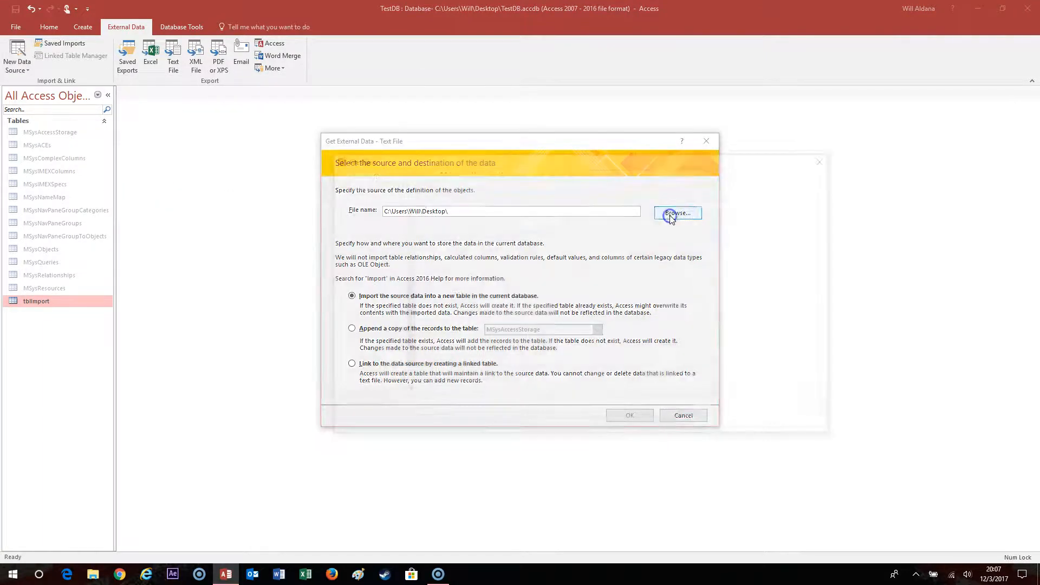
{"action": "left_click", "coordinate": [441, 338]}
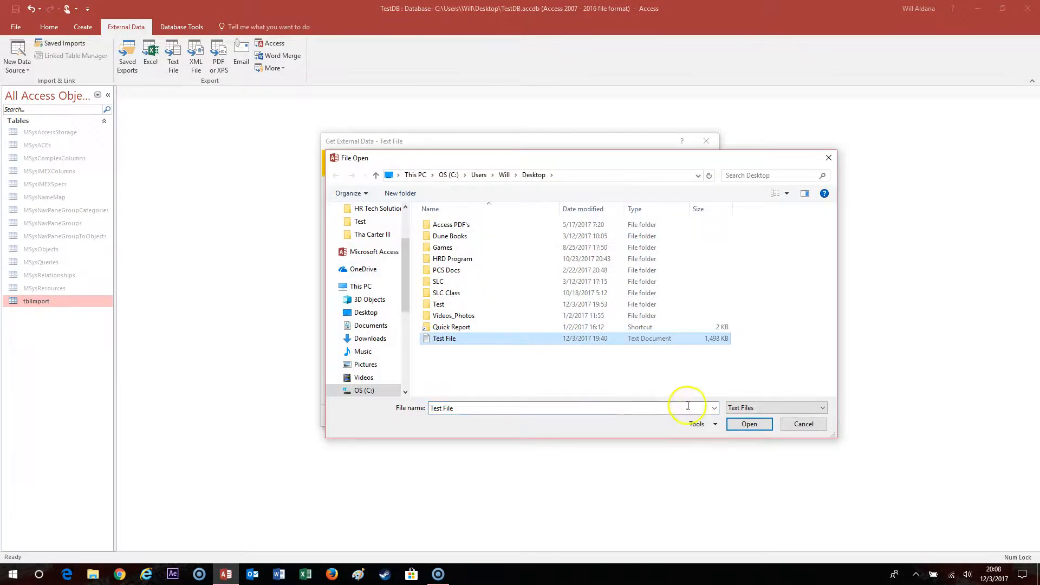
{"action": "left_click", "coordinate": [749, 423]}
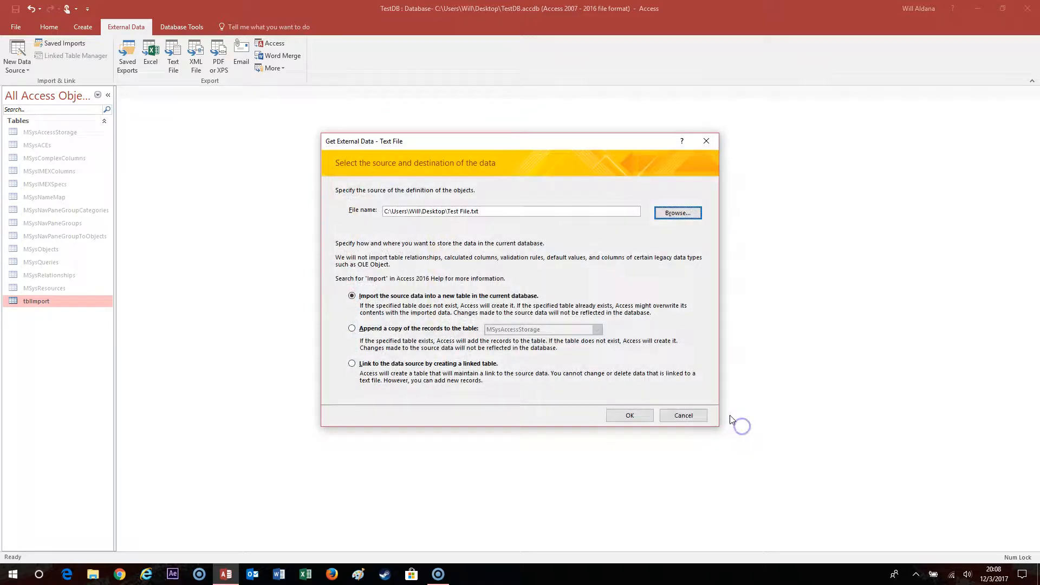
{"action": "left_click", "coordinate": [352, 363]}
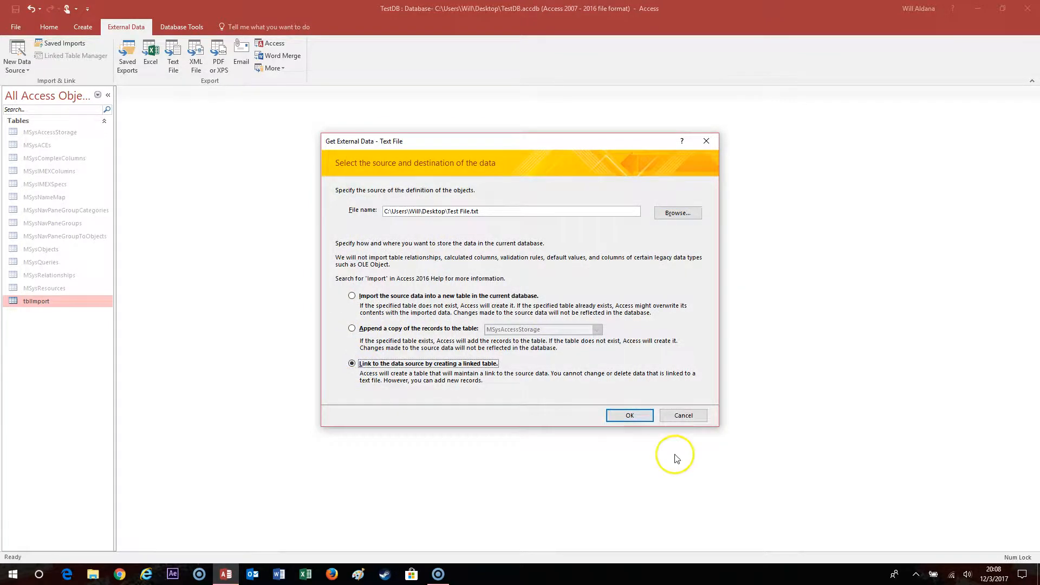
{"action": "left_click", "coordinate": [630, 416]}
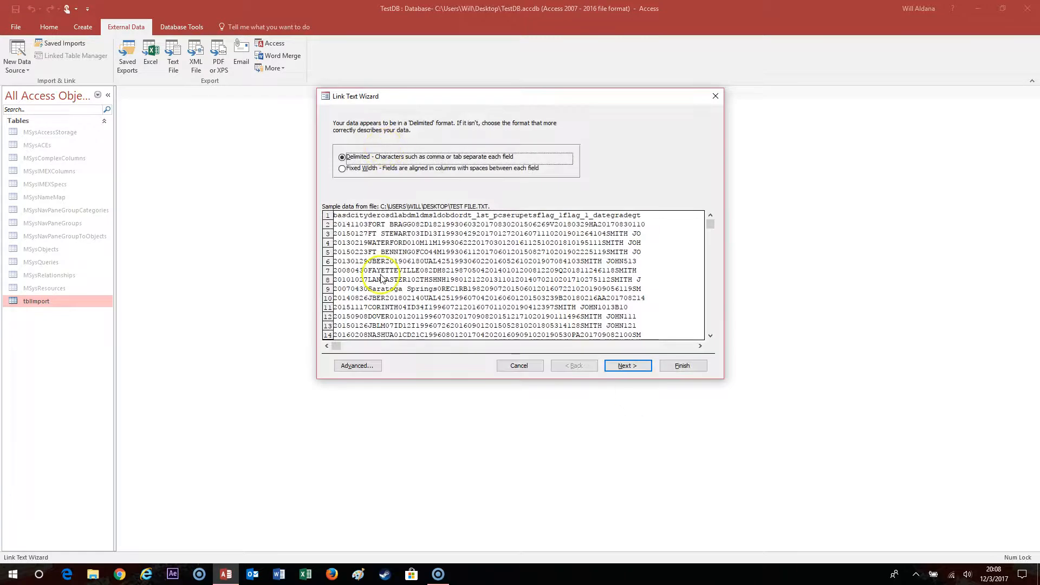
Load the saved specification Test File Import Specs into the link settings and apply it
{"action": "left_click", "coordinate": [358, 365]}
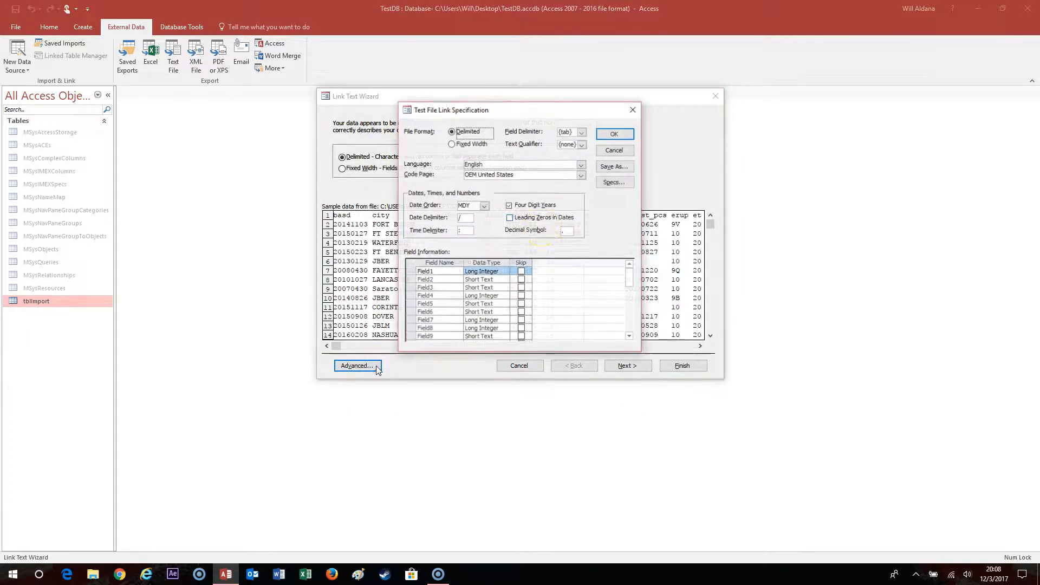
{"action": "left_click", "coordinate": [617, 182]}
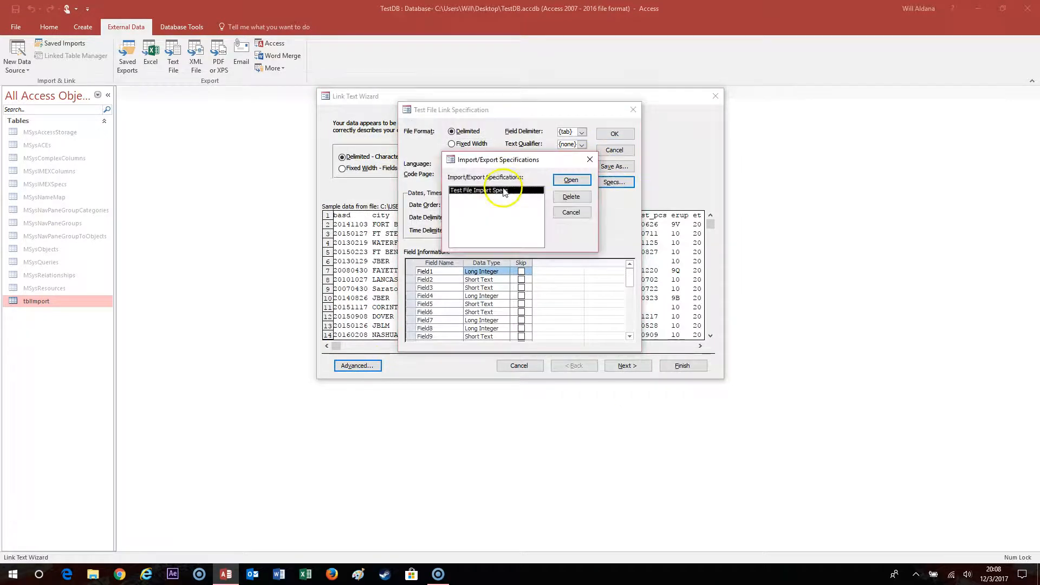
{"action": "left_click", "coordinate": [571, 180]}
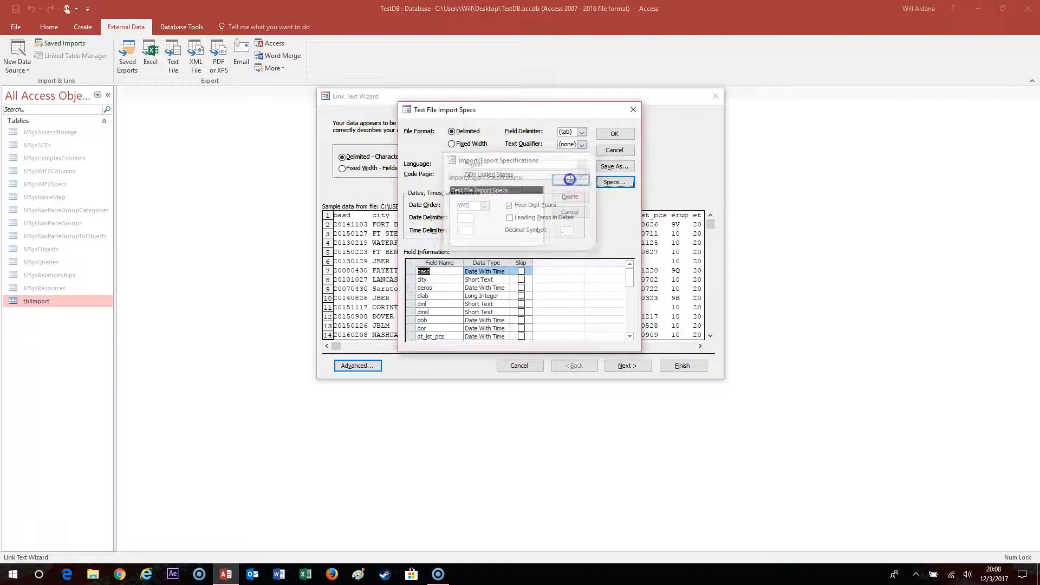
{"action": "left_click", "coordinate": [615, 136]}
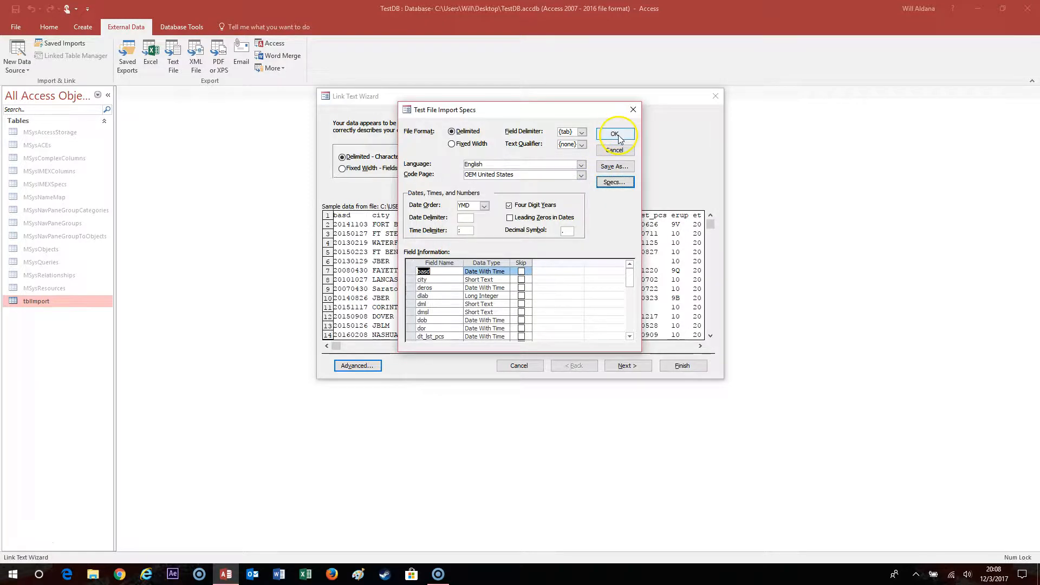
Accept the tab delimiter and field settings, and finish the link with tblLink as the linked table name
{"action": "left_click", "coordinate": [624, 366]}
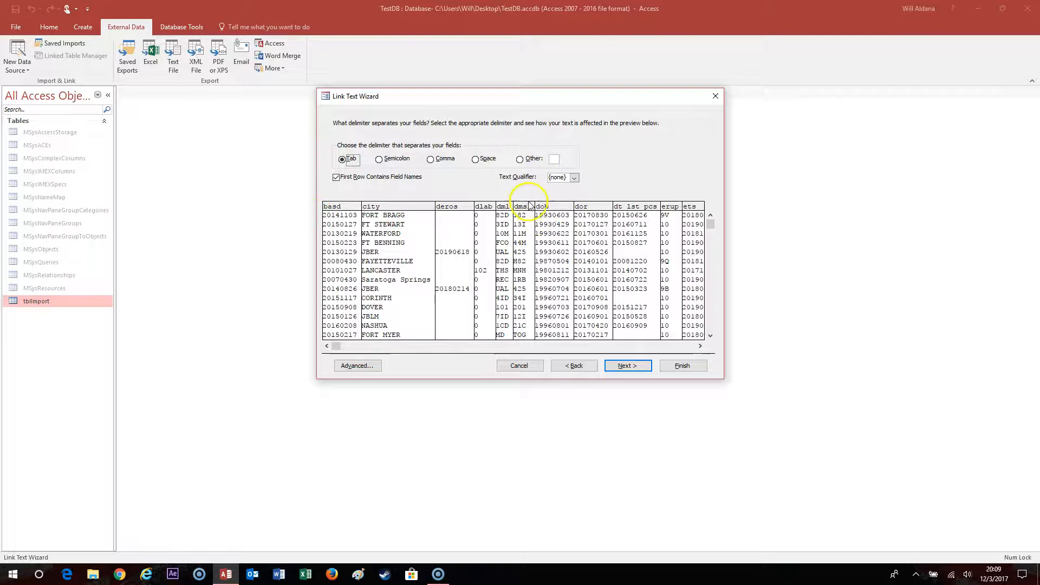
{"action": "left_click", "coordinate": [639, 370]}
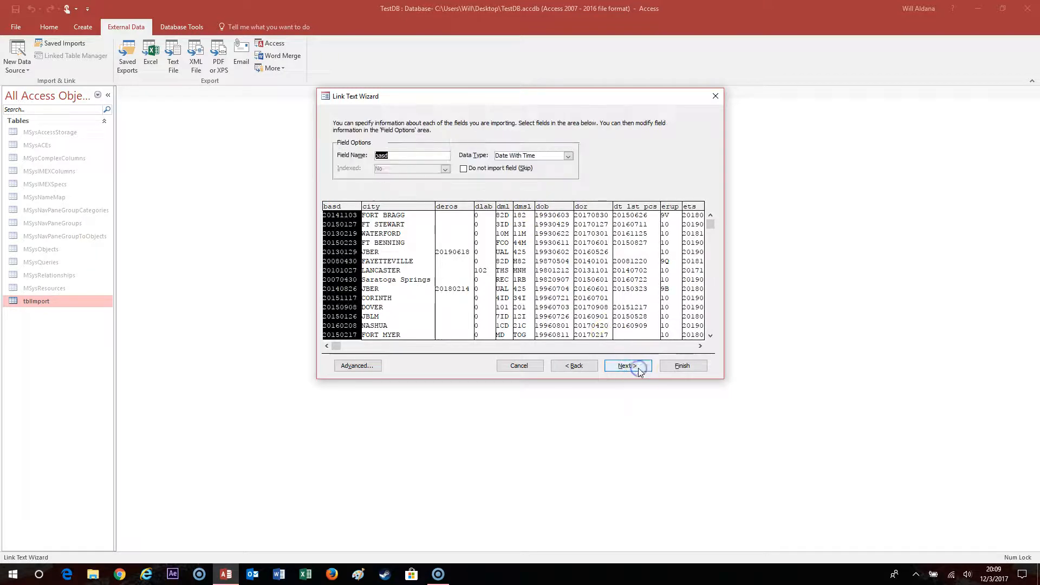
{"action": "left_click", "coordinate": [626, 365]}
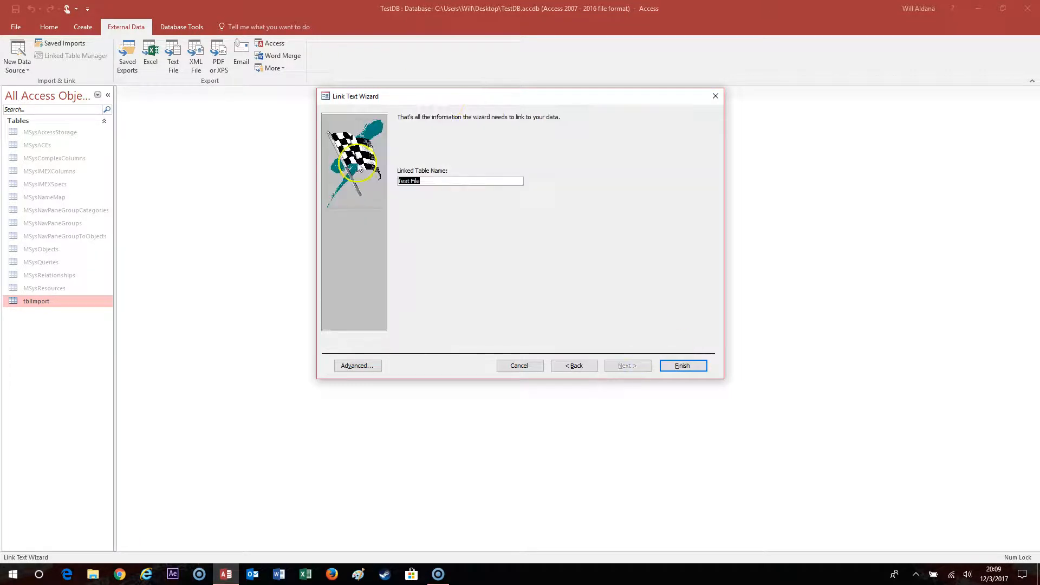
{"action": "type", "text": "tblLink"}
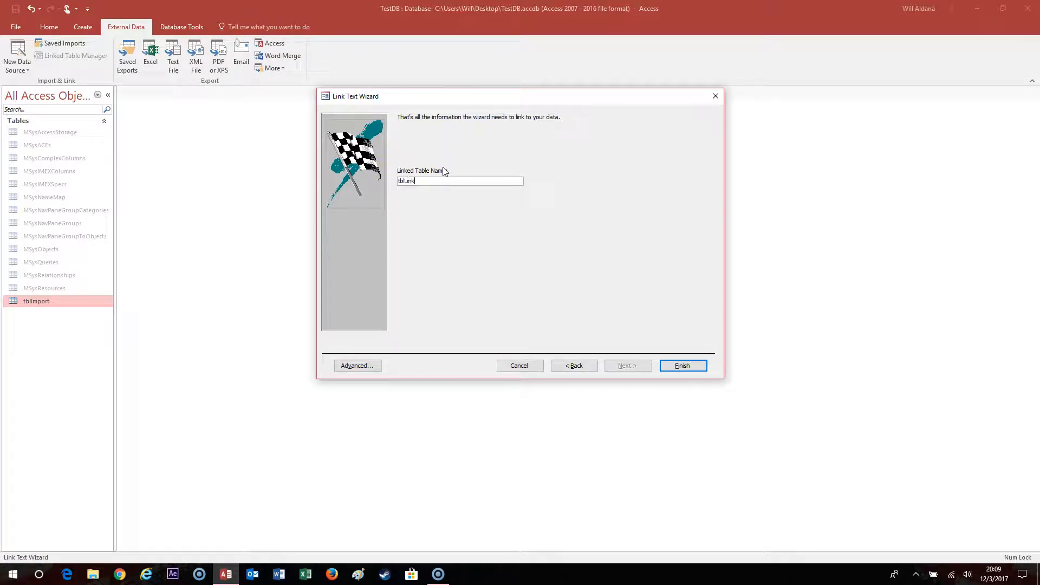
{"action": "key", "text": "Return"}
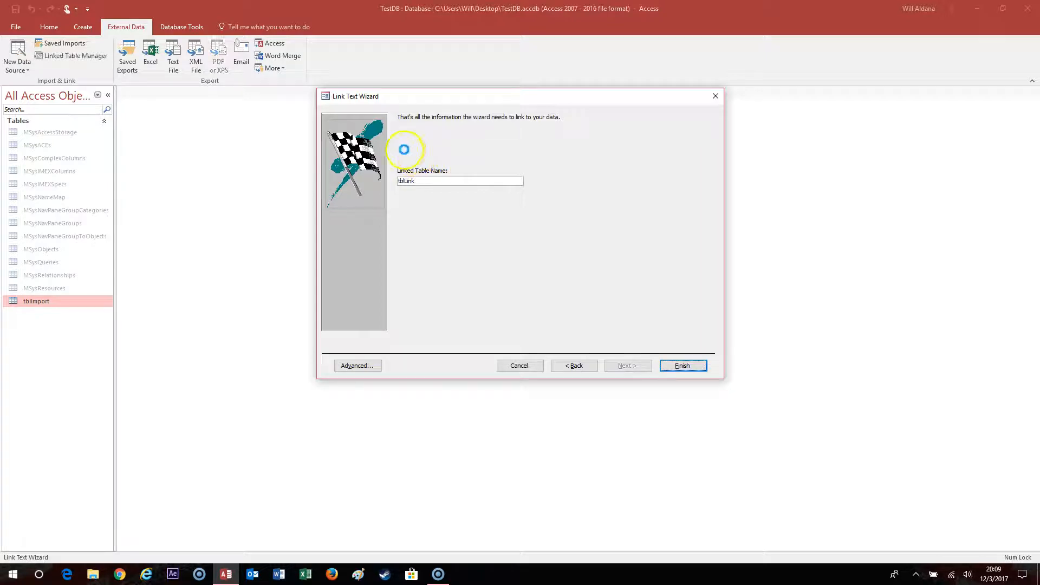
{"action": "left_click", "coordinate": [517, 317]}
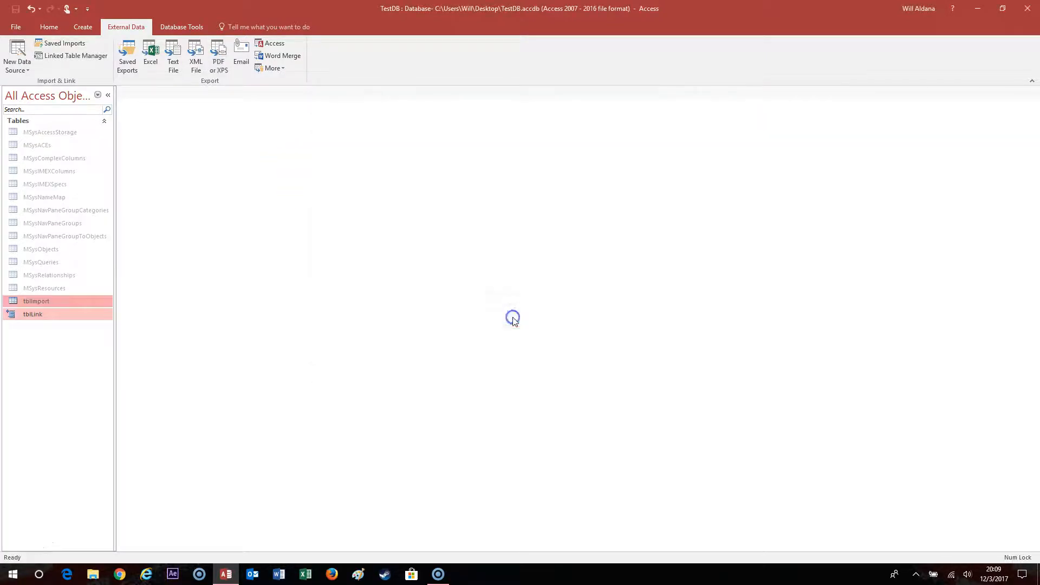
Open the linked table tblLink, look over its records and date columns, and close it
{"action": "left_click", "coordinate": [23, 303]}
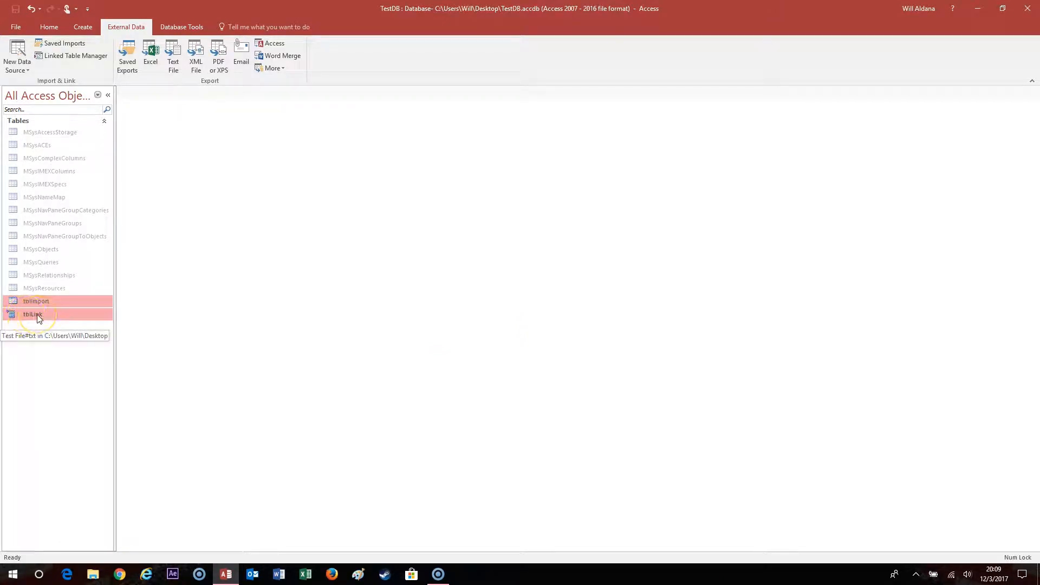
{"action": "left_click", "coordinate": [36, 316]}
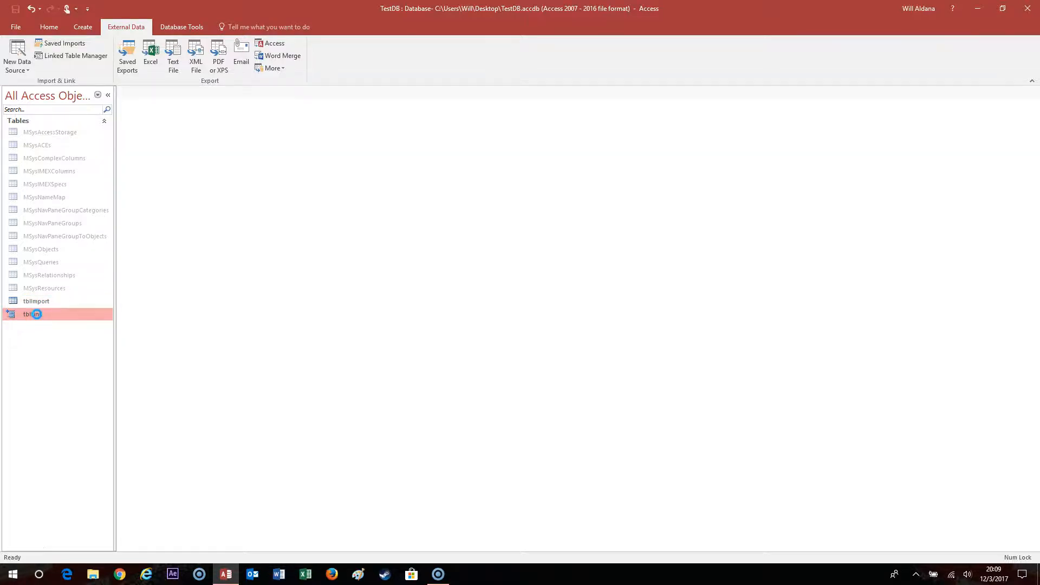
{"action": "double_click", "coordinate": [37, 314]}
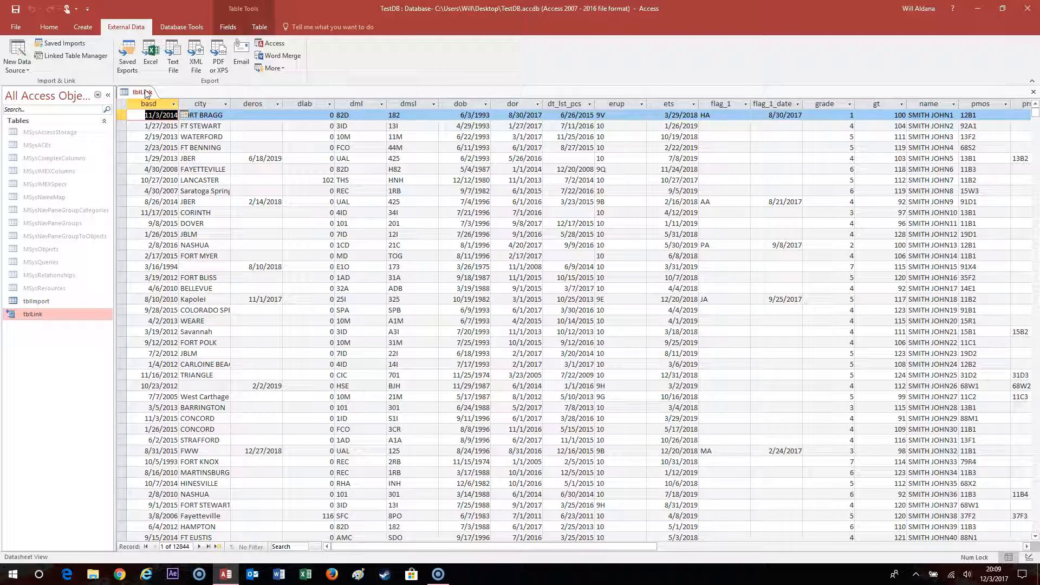
{"action": "right_click", "coordinate": [147, 93]}
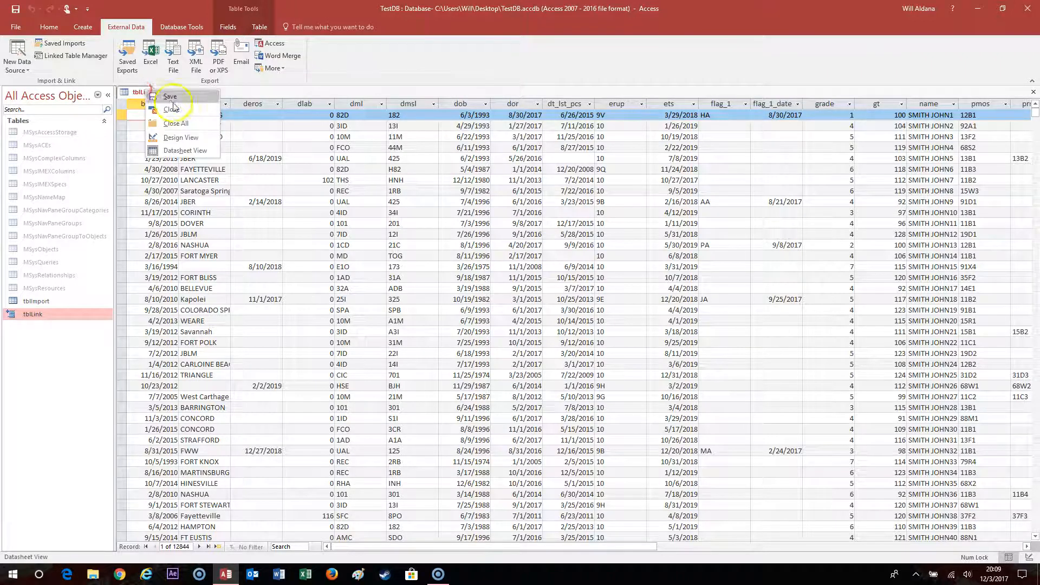
{"action": "left_click", "coordinate": [174, 105]}
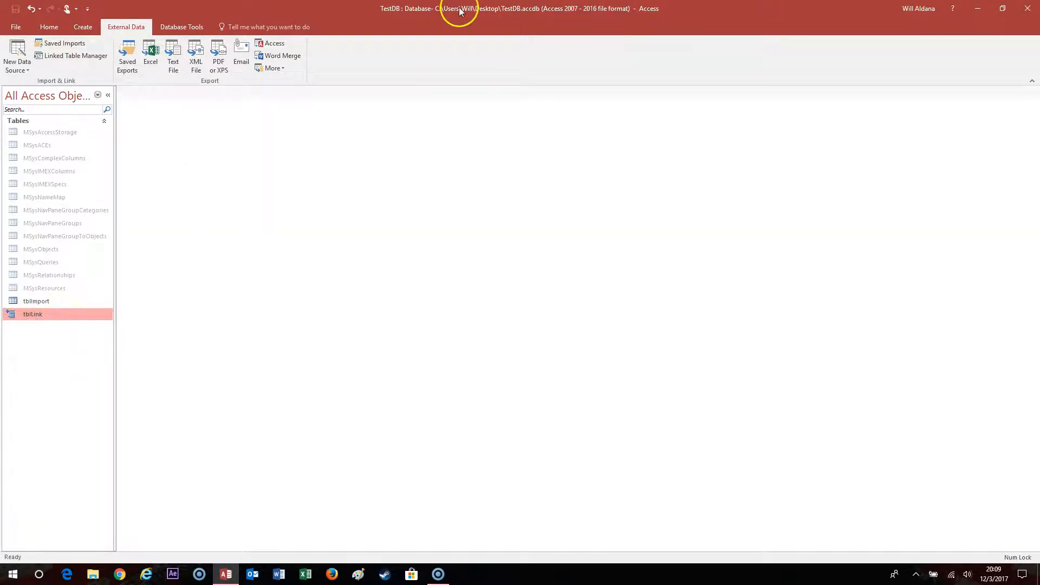
Check the source Test File on the desktop, and view the tblLink records that depend on it
{"action": "left_click_drag", "start_coordinate": [438, 9], "coordinate": [0, 1]}
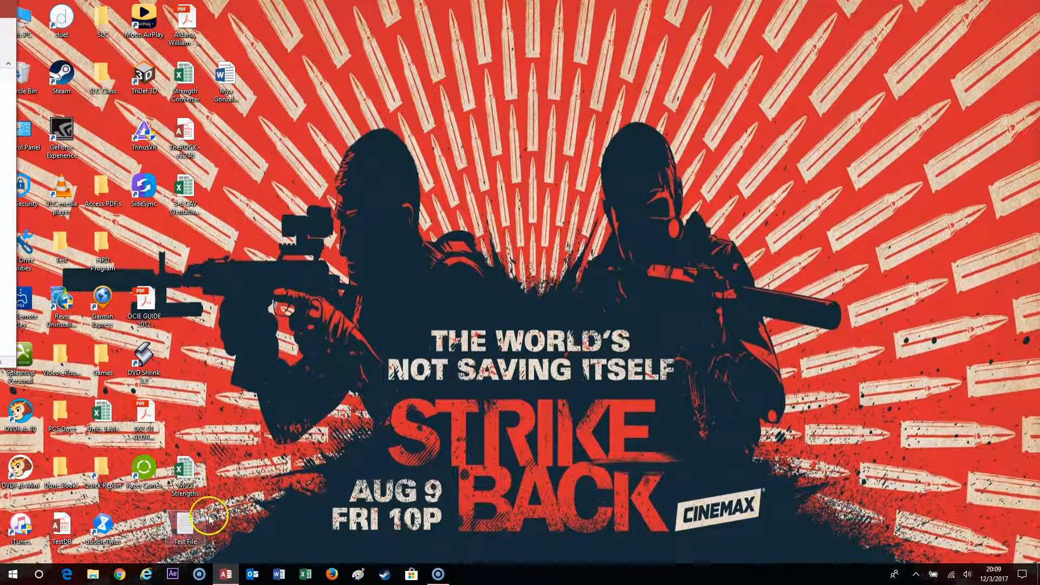
{"action": "left_click_drag", "start_coordinate": [0, 6], "coordinate": [845, 0]}
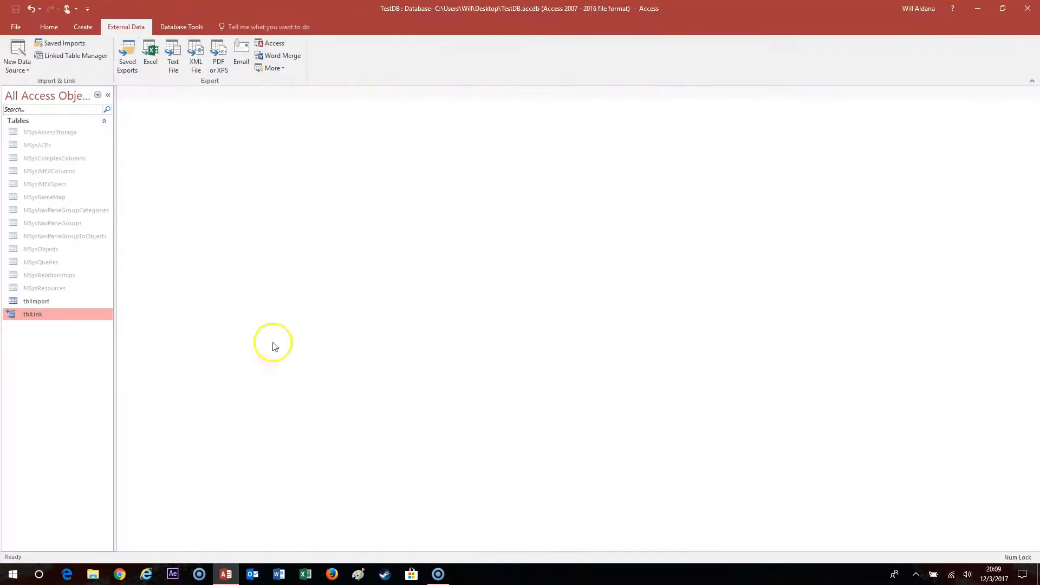
{"action": "double_click", "coordinate": [29, 317]}
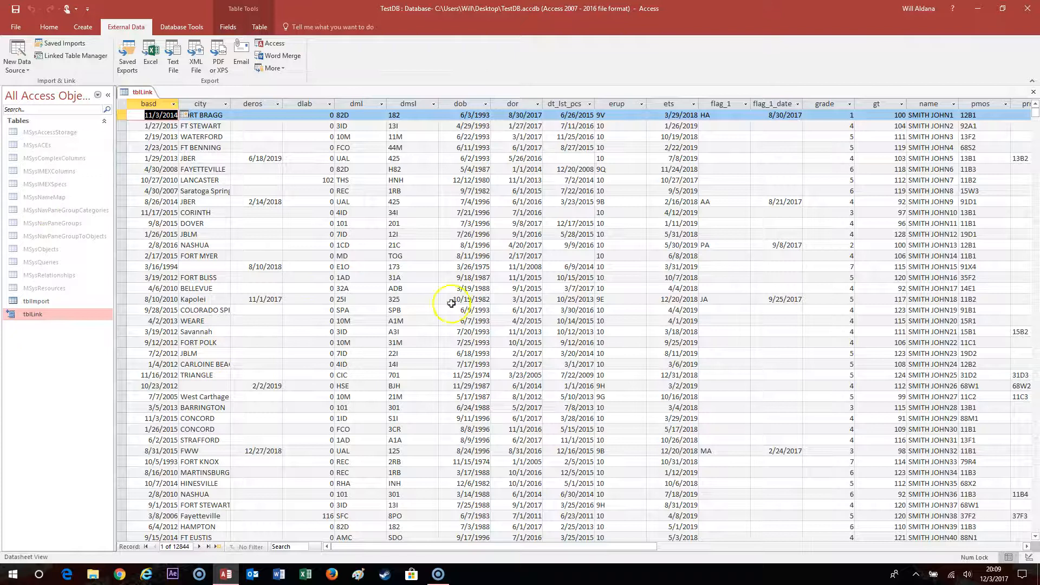
{"action": "right_click", "coordinate": [145, 97]}
{"action": "left_click", "coordinate": [163, 115]}
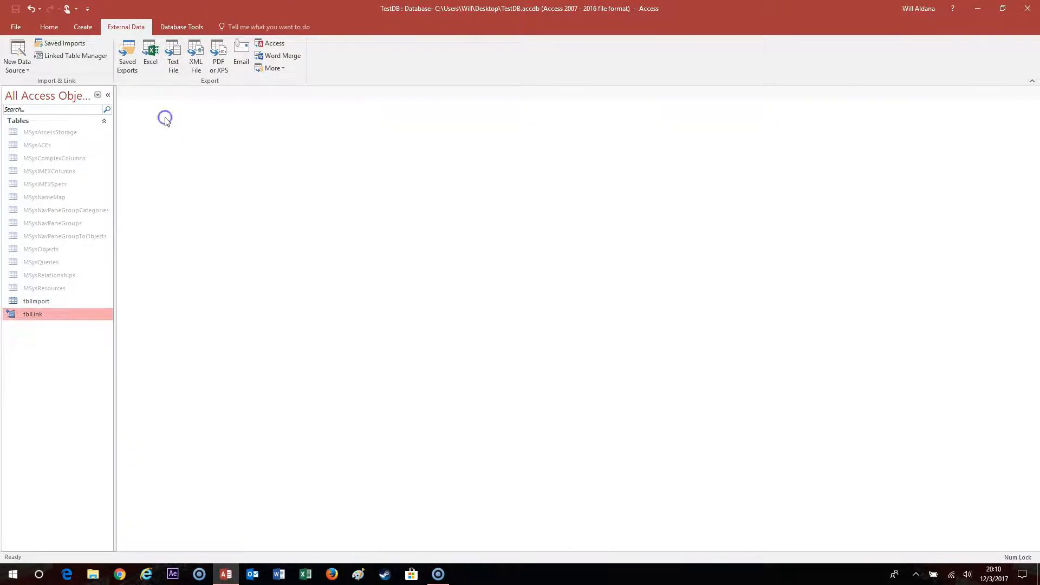
Open tblImport to compare its imported records with the linked table, and close it
{"action": "double_click", "coordinate": [38, 301]}
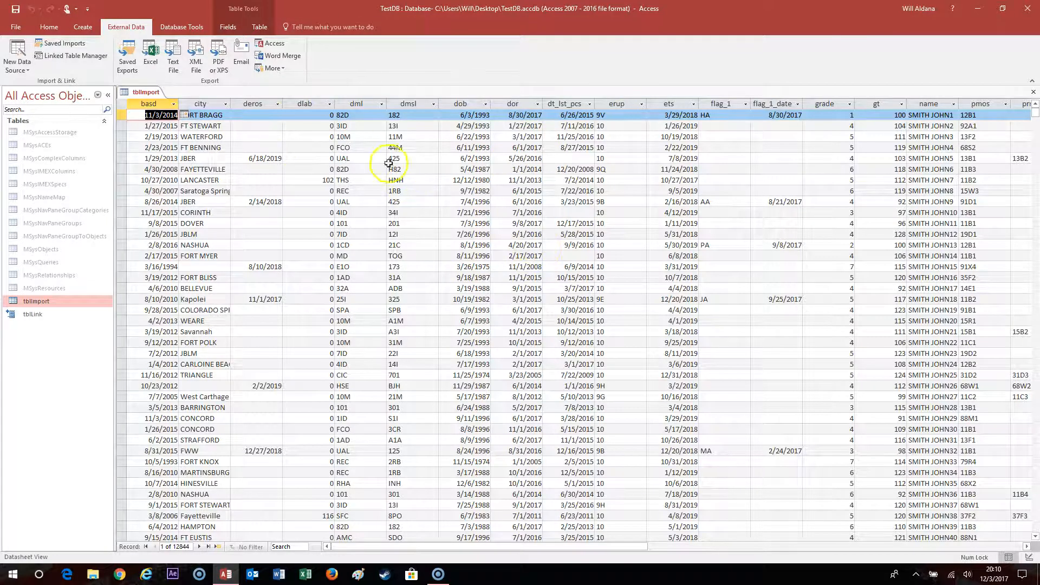
{"action": "right_click", "coordinate": [154, 92]}
{"action": "left_click", "coordinate": [179, 111]}
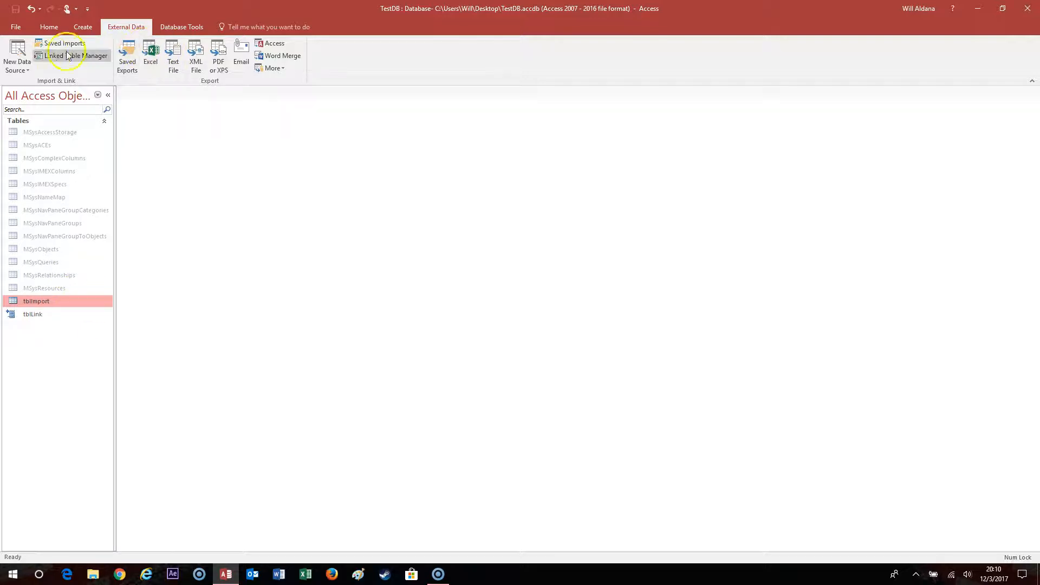
{"action": "left_click", "coordinate": [27, 71]}
{"action": "mouse_move", "coordinate": [81, 89]}
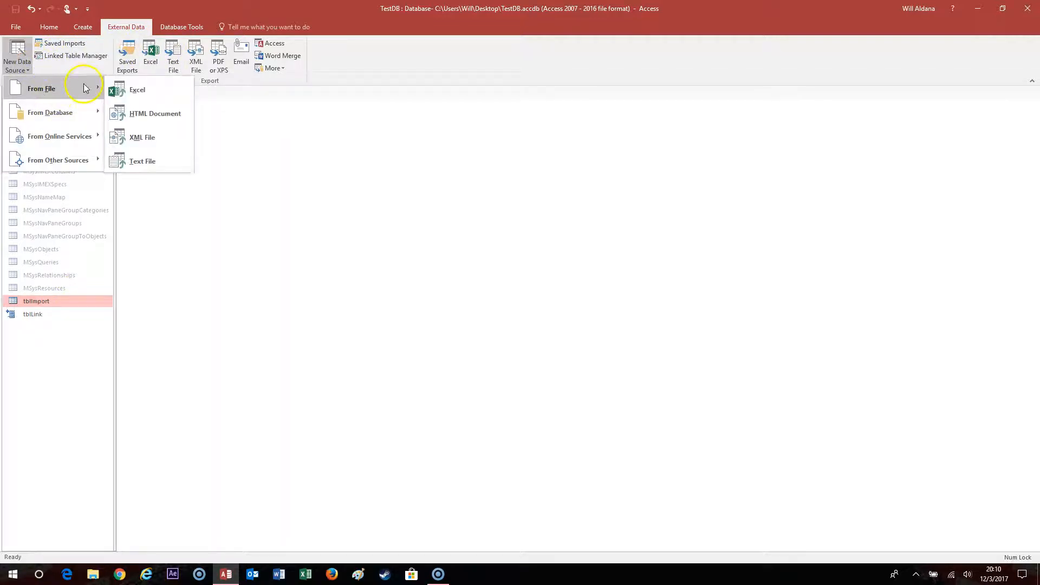
{"action": "left_click", "coordinate": [162, 159]}
{"action": "left_click", "coordinate": [377, 329]}
{"action": "left_click", "coordinate": [597, 330]}
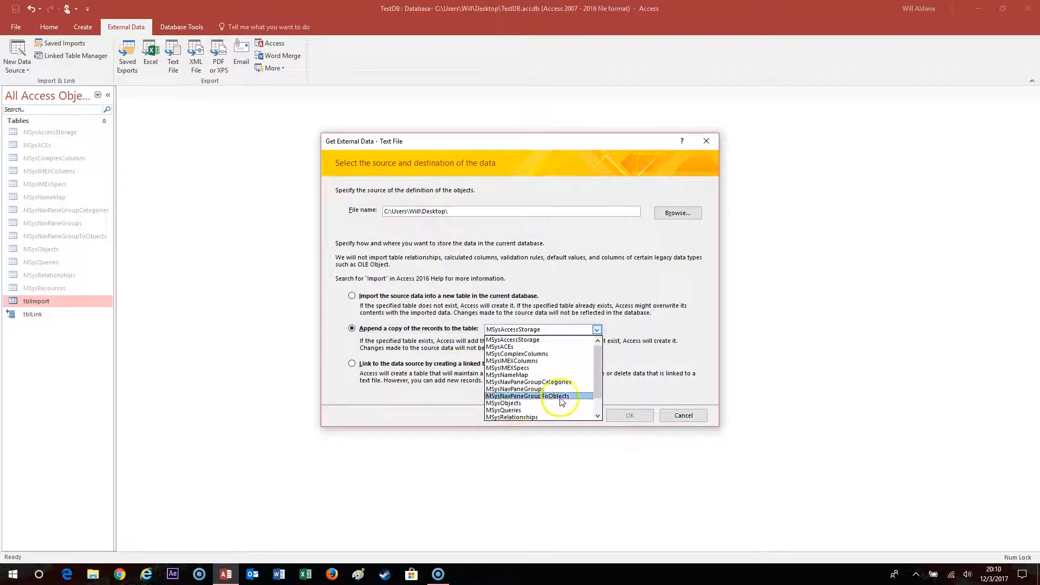
{"action": "scroll", "coordinate": [515, 403], "scroll_direction": "down", "scroll_amount": 1}
{"action": "left_click", "coordinate": [515, 410]}
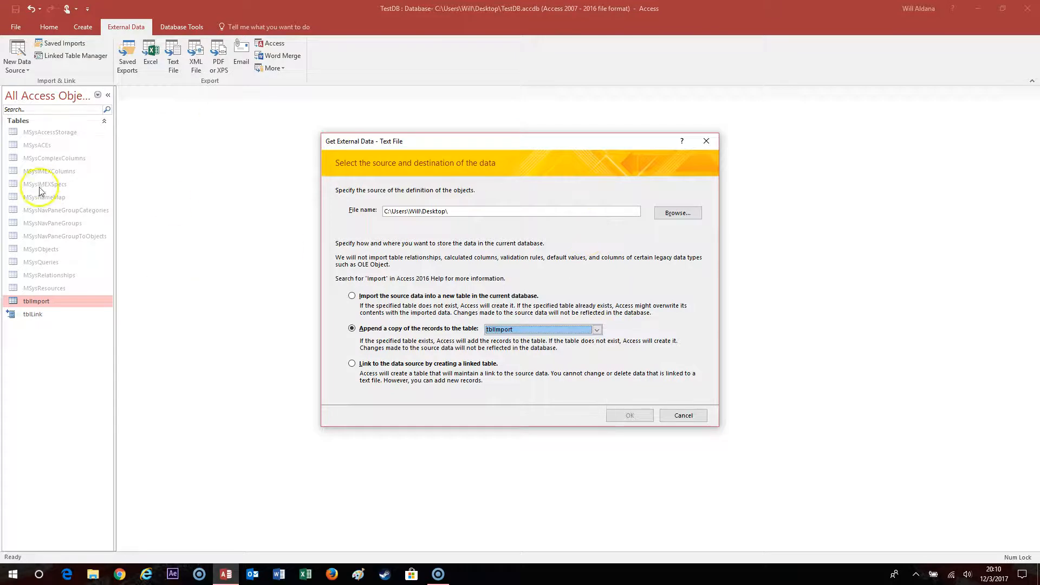
{"action": "left_click", "coordinate": [684, 416]}
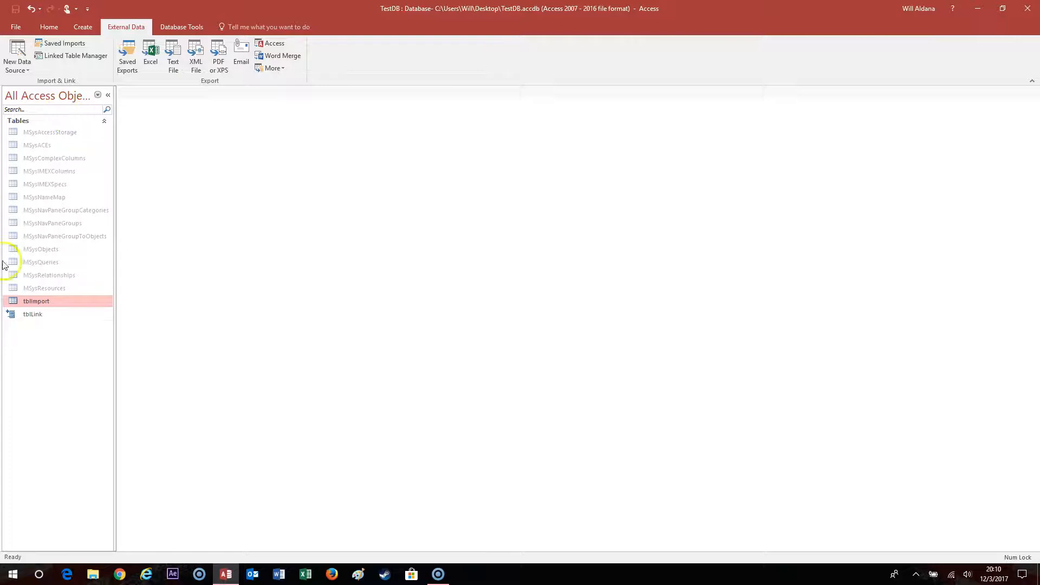
Reopen the linked table tblLink to view its records, and close it
{"action": "left_click", "coordinate": [33, 314]}
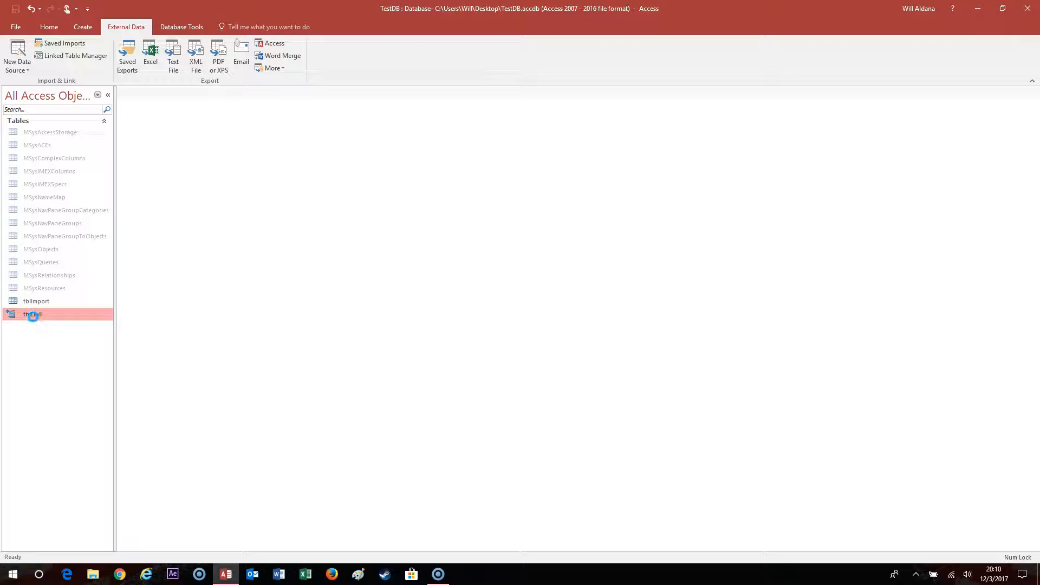
{"action": "double_click", "coordinate": [33, 314]}
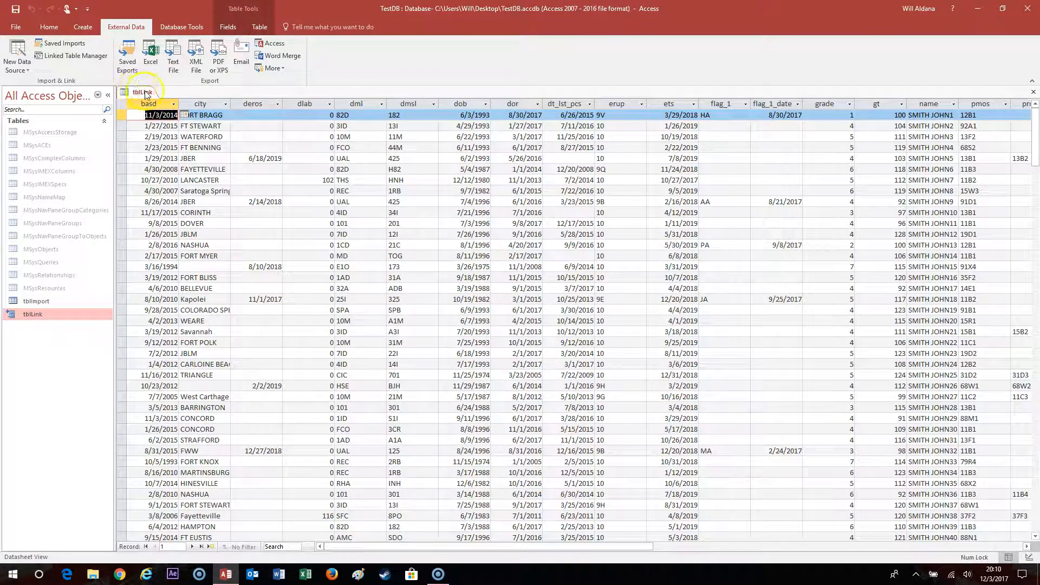
{"action": "right_click", "coordinate": [146, 95]}
{"action": "left_click", "coordinate": [157, 121]}
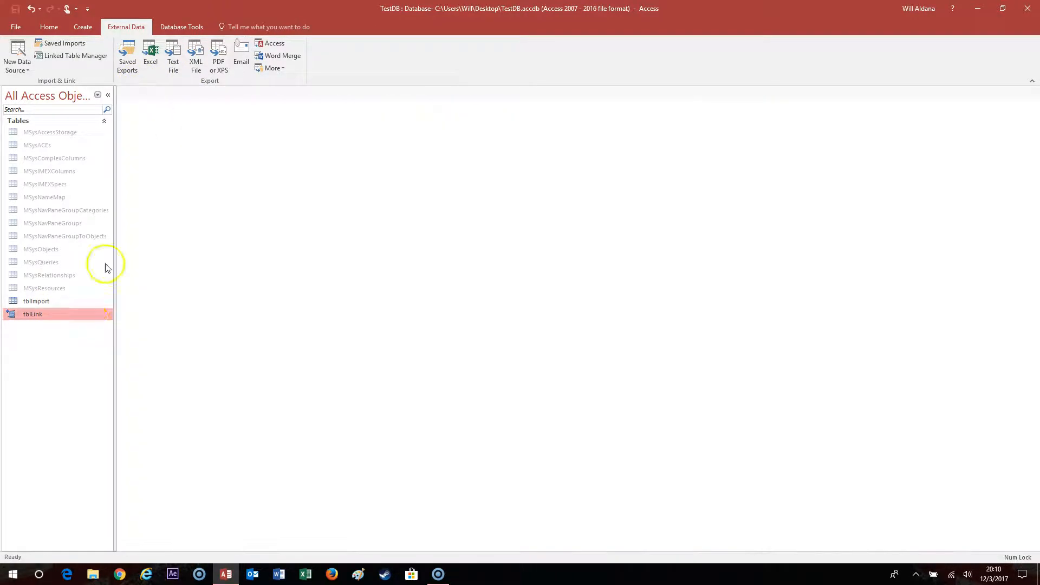
Open tblImport in Design View to review its fields, data types and primary key, and close it
{"action": "double_click", "coordinate": [62, 301]}
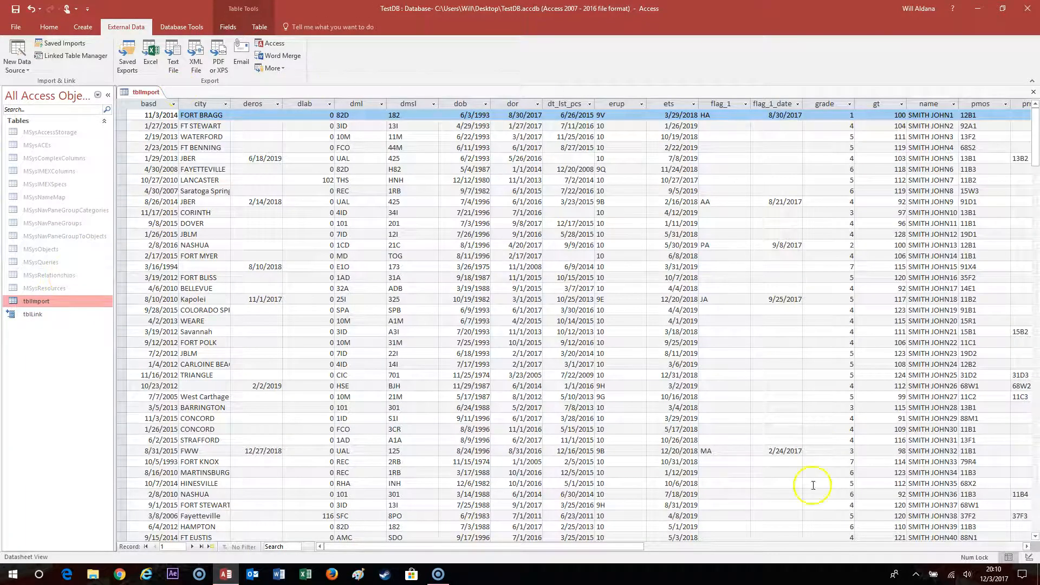
{"action": "left_click", "coordinate": [1028, 557]}
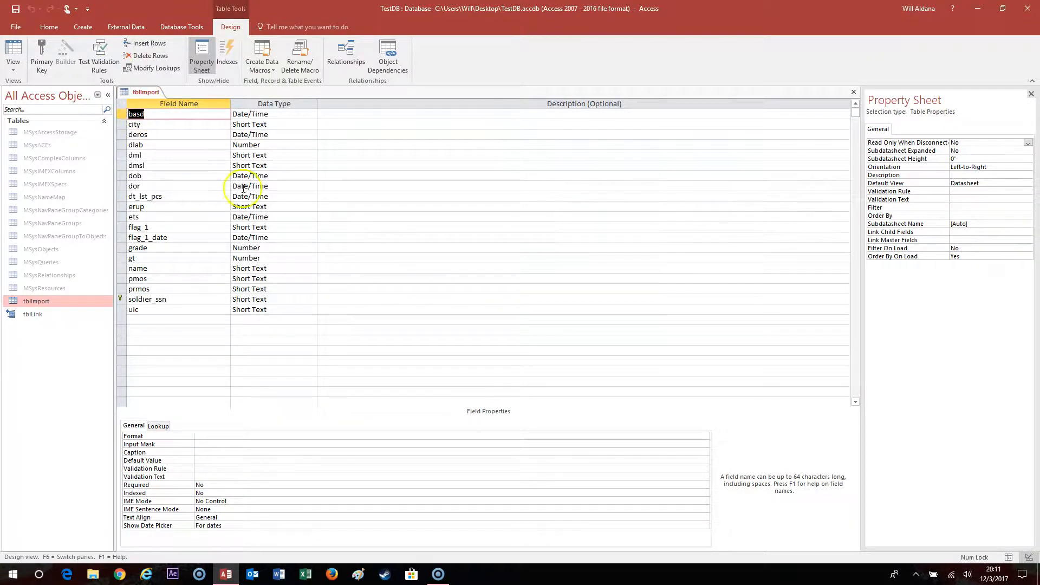
{"action": "right_click", "coordinate": [148, 92]}
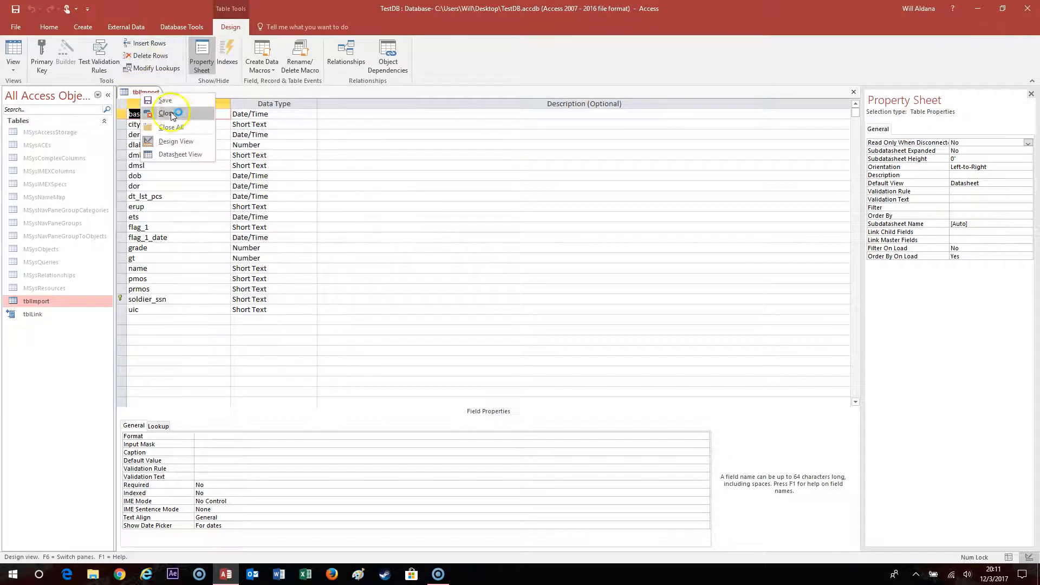
{"action": "left_click", "coordinate": [181, 115]}
Open the linked table tblLink in Design View despite its locked design, review its fields and data types, and close it
{"action": "right_click", "coordinate": [37, 316]}
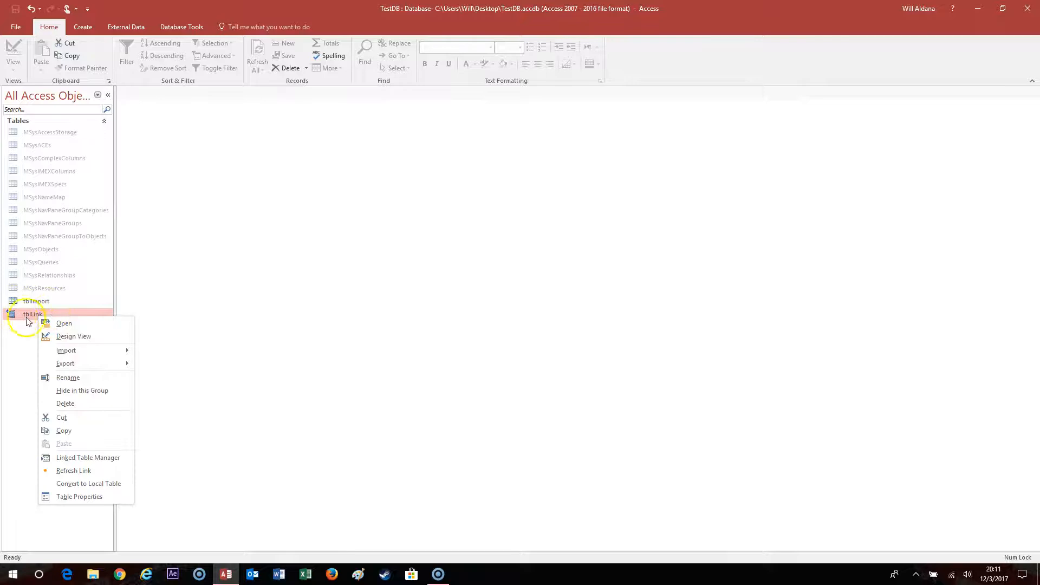
{"action": "left_click", "coordinate": [102, 337]}
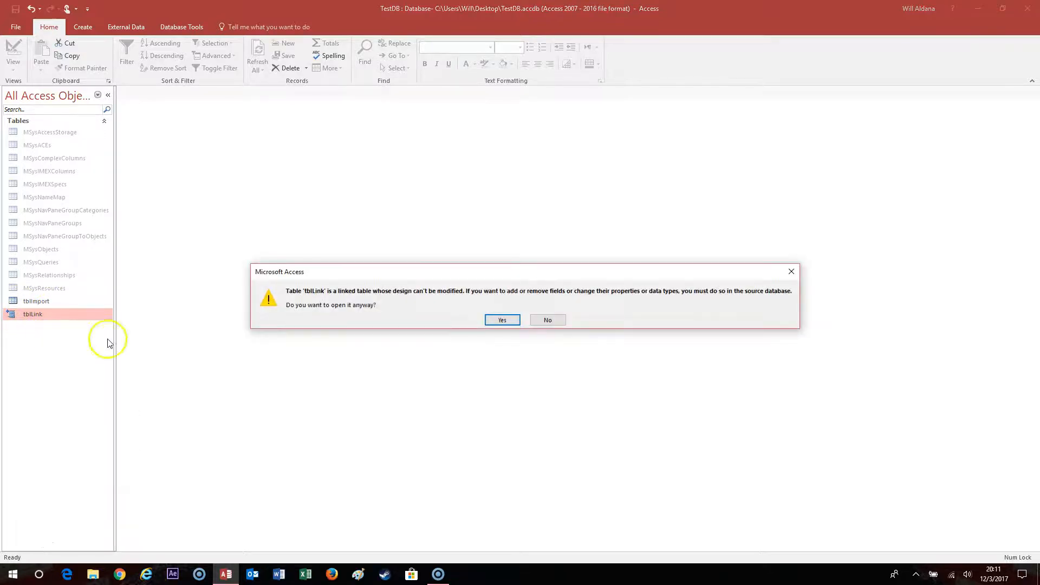
{"action": "left_click", "coordinate": [498, 318]}
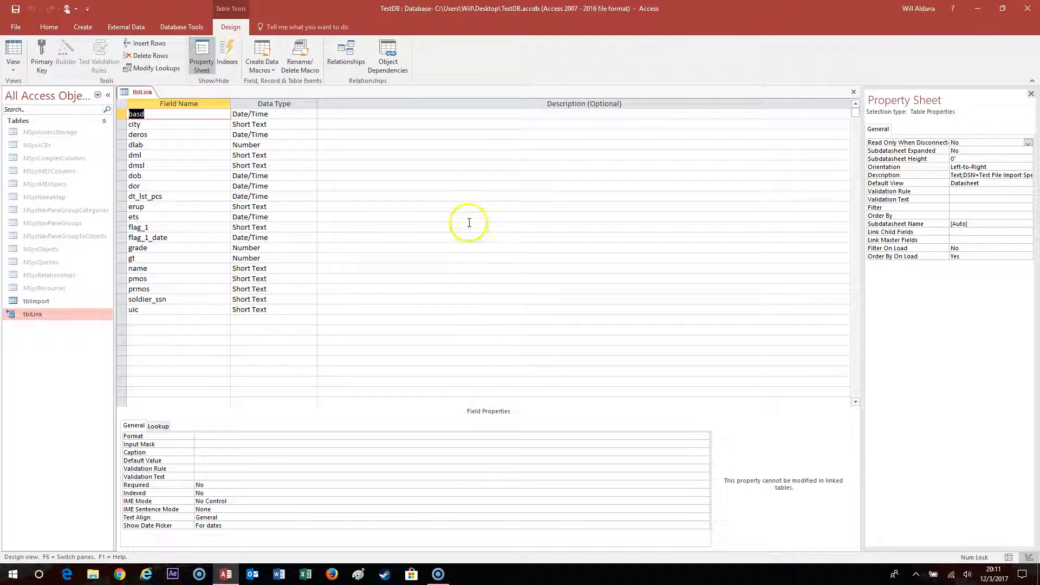
{"action": "right_click", "coordinate": [142, 93]}
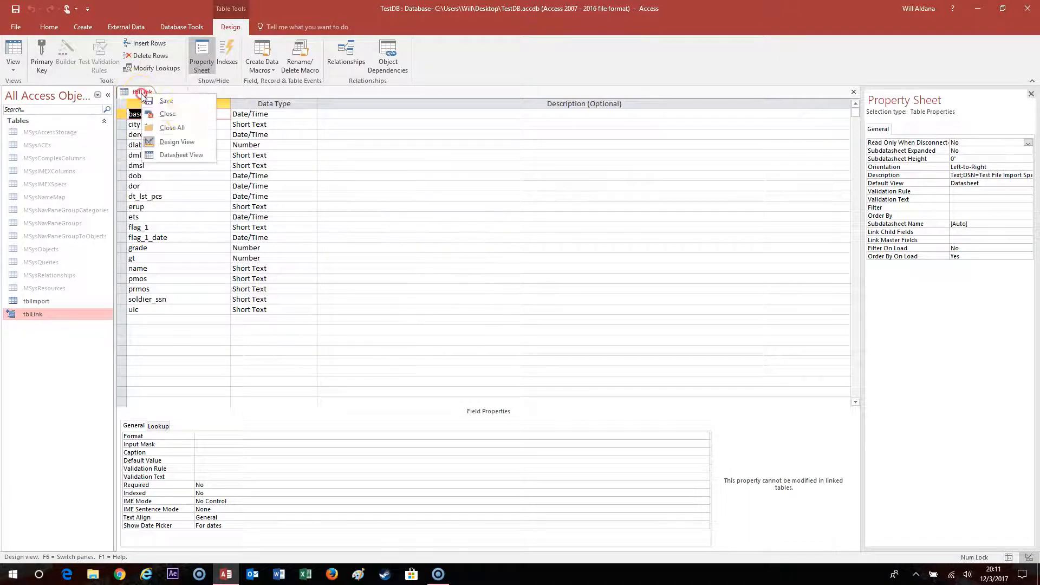
{"action": "left_click", "coordinate": [186, 114]}
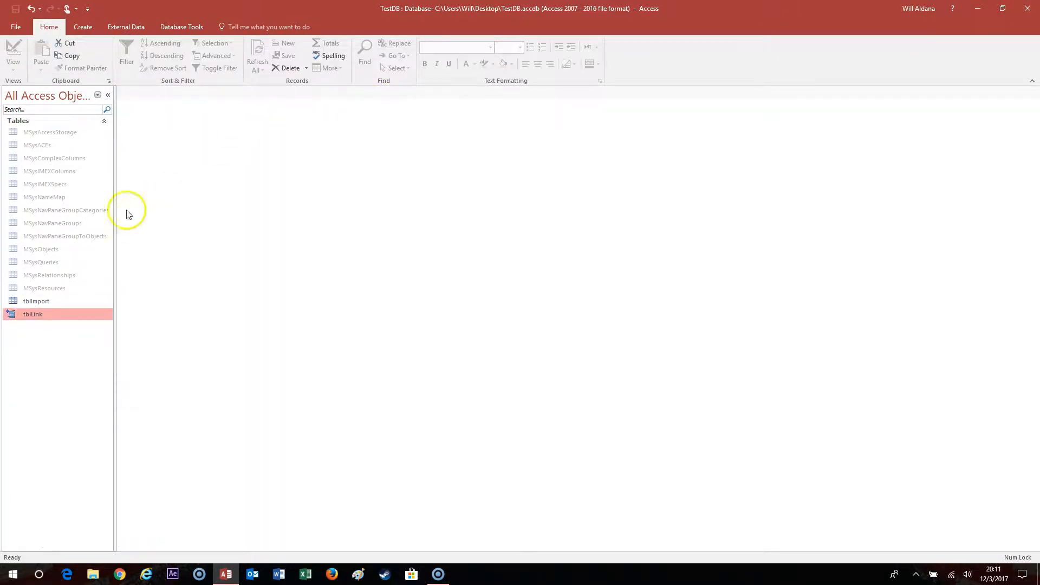
Move the desktop's Test File into the HRD Program folder, and try to open tblLink
{"action": "left_click_drag", "start_coordinate": [364, 12], "coordinate": [502, 75]}
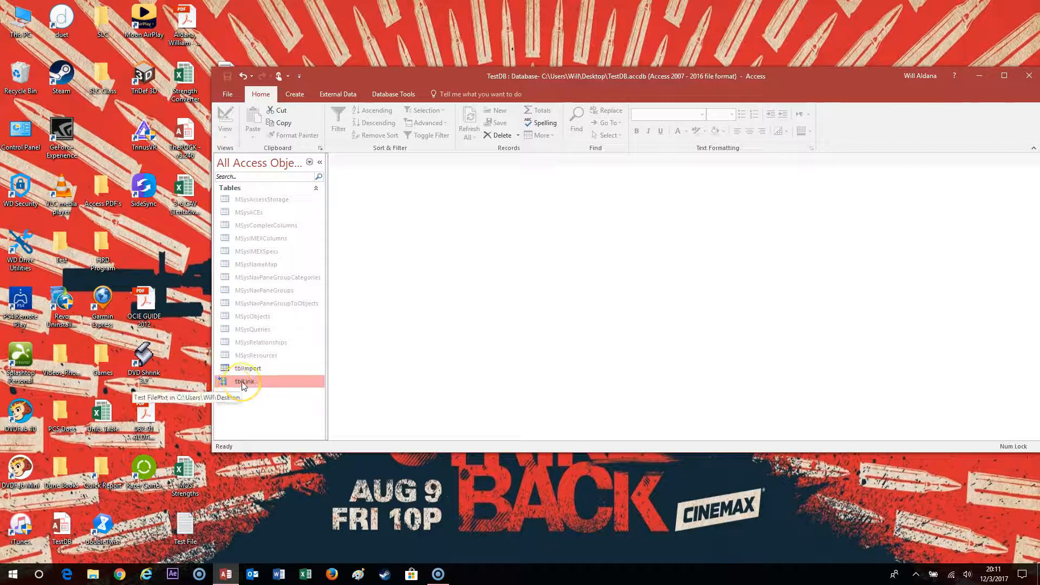
{"action": "left_click", "coordinate": [262, 389]}
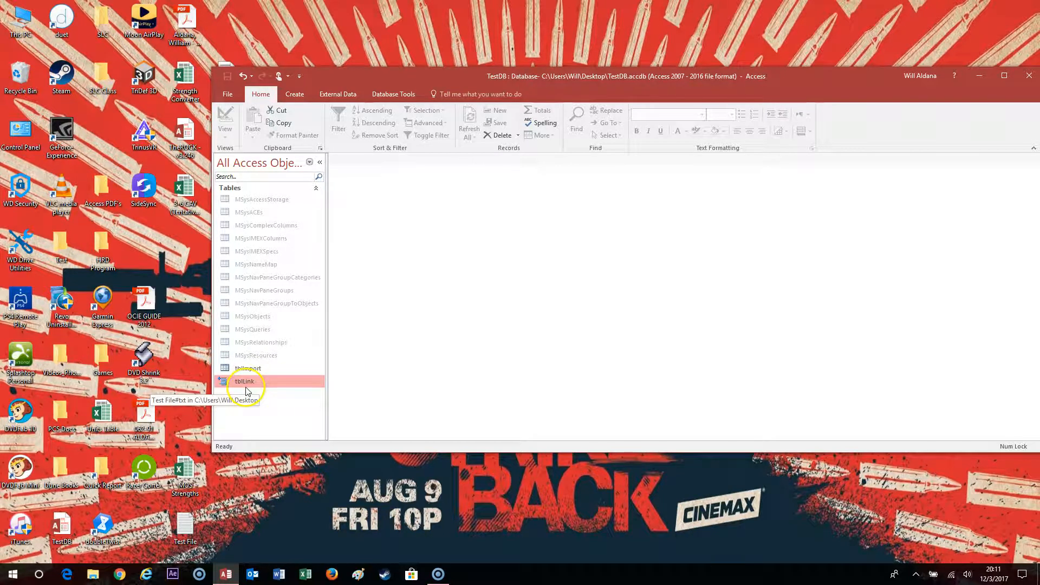
{"action": "left_click_drag", "start_coordinate": [184, 522], "coordinate": [103, 251]}
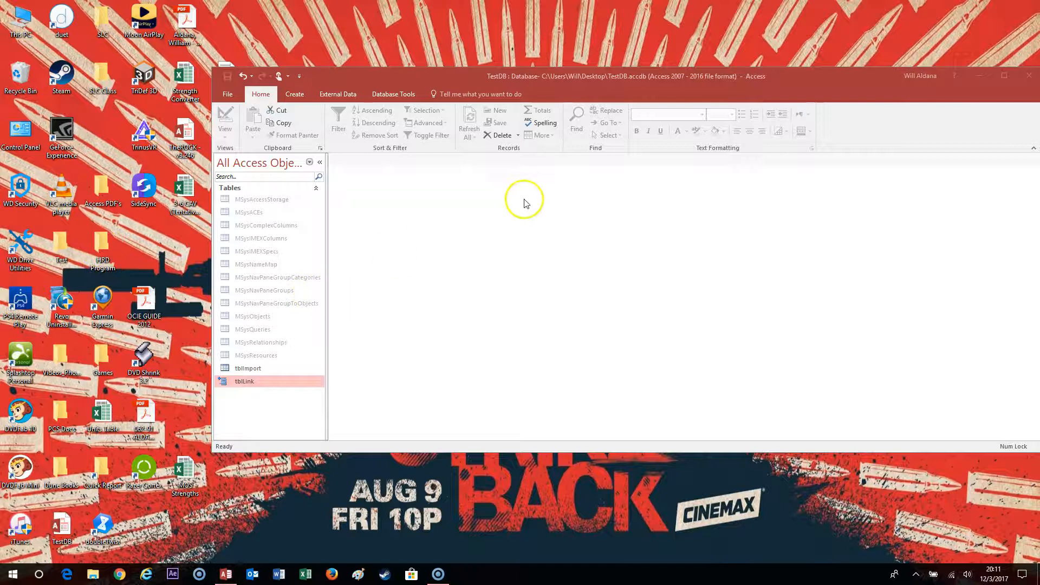
{"action": "double_click", "coordinate": [252, 380]}
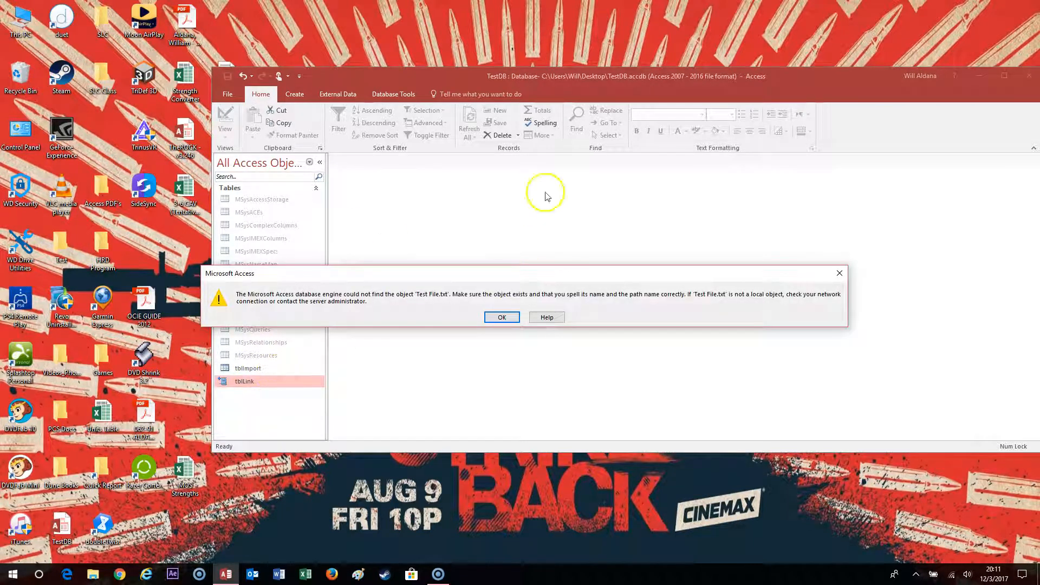
{"action": "left_click", "coordinate": [502, 318]}
Relink tblLink to Test File in the HRD Program folder using the Linked Table Manager, prompting for a new location
{"action": "right_click", "coordinate": [243, 385]}
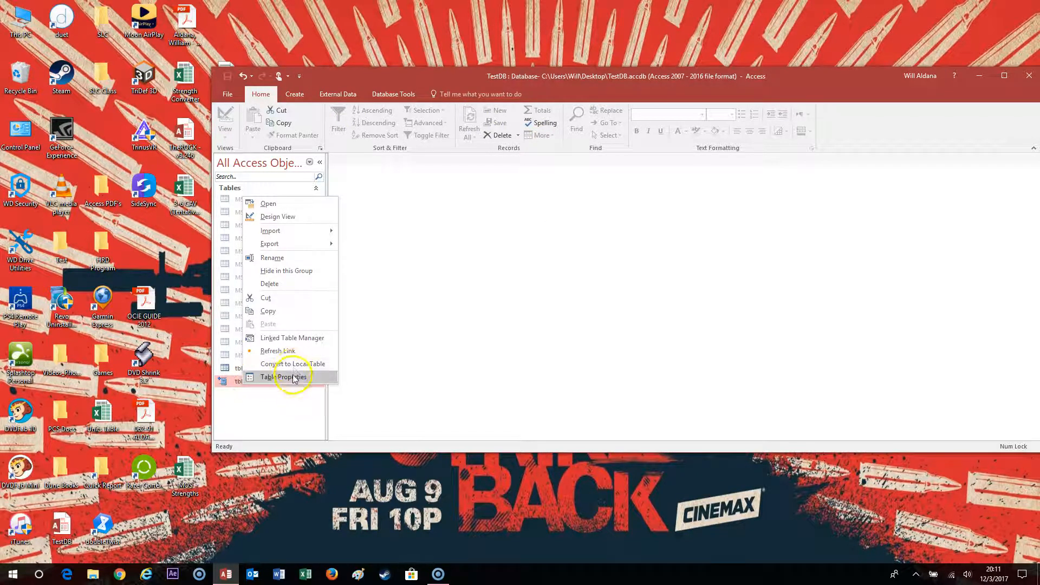
{"action": "left_click", "coordinate": [292, 338]}
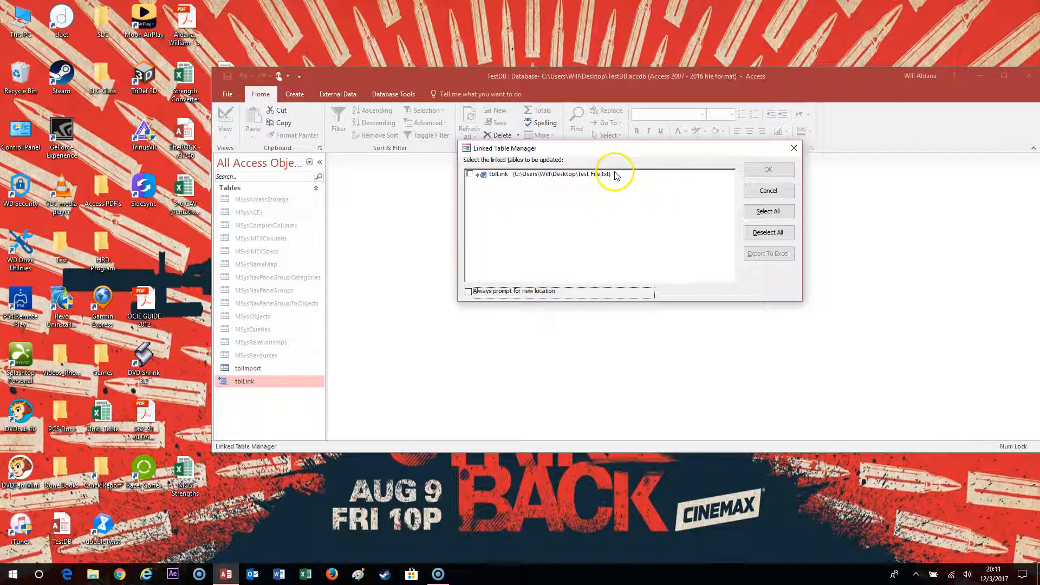
{"action": "left_click", "coordinate": [469, 175]}
{"action": "left_click", "coordinate": [470, 175]}
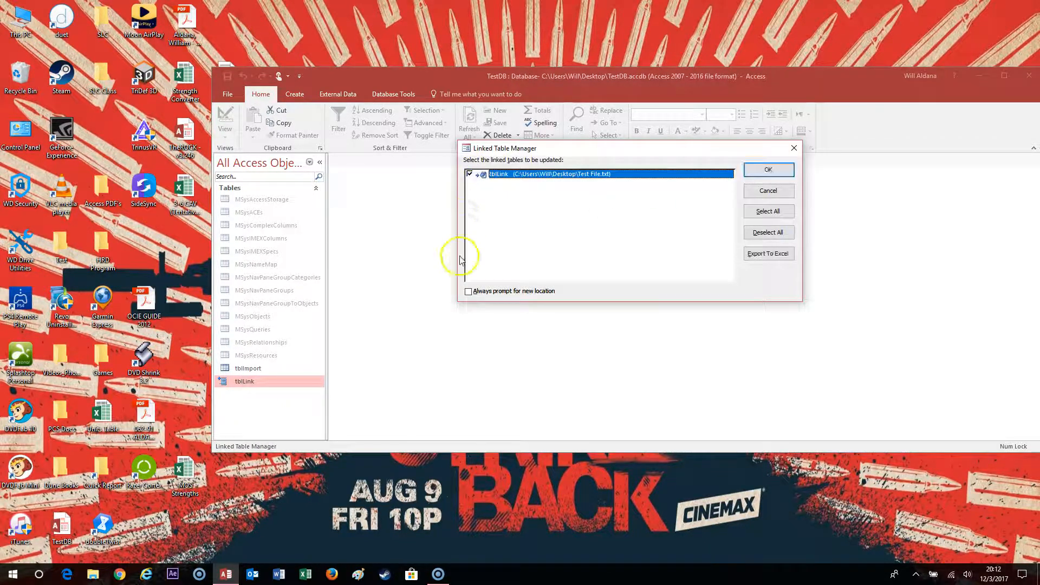
{"action": "left_click", "coordinate": [468, 292]}
{"action": "left_click", "coordinate": [782, 170]}
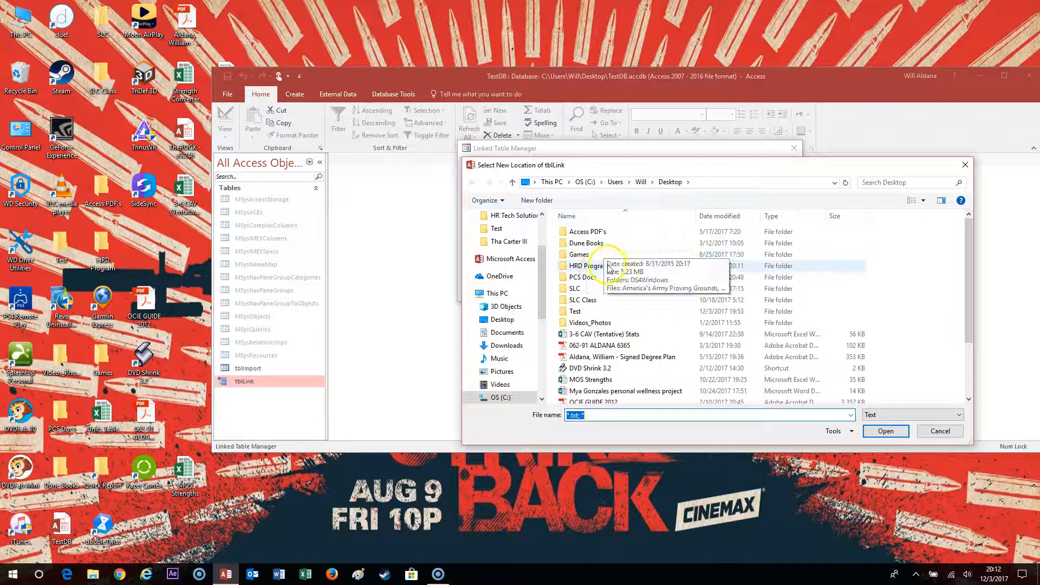
{"action": "double_click", "coordinate": [590, 265]}
{"action": "left_click", "coordinate": [886, 430]}
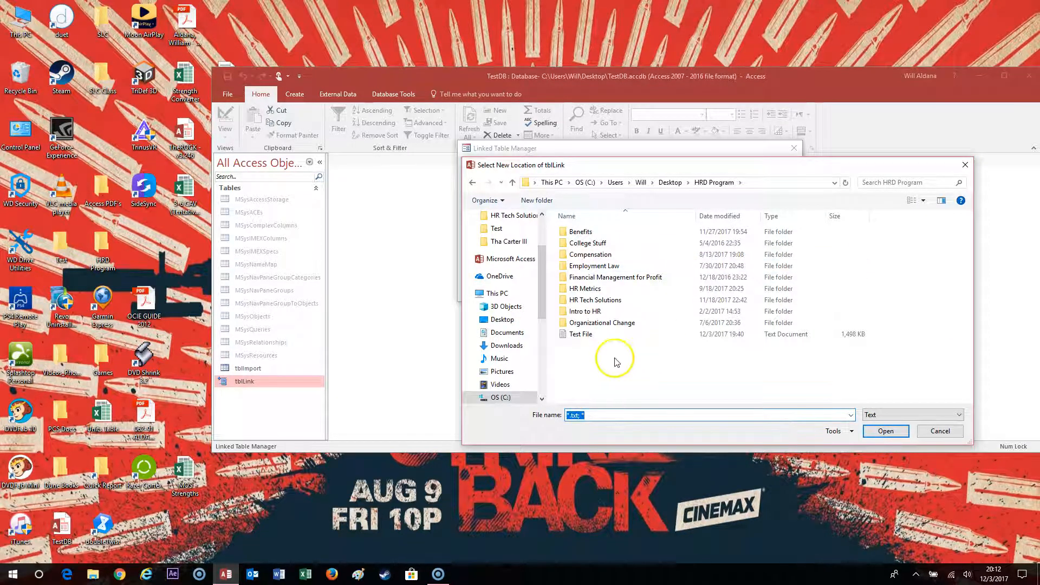
{"action": "left_click", "coordinate": [582, 334]}
{"action": "left_click", "coordinate": [885, 431]}
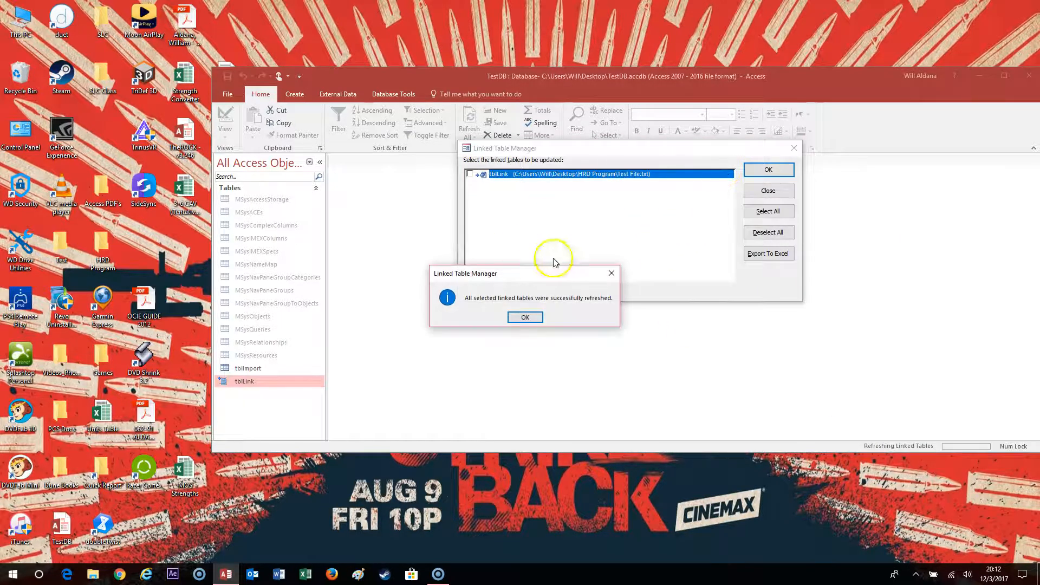
{"action": "left_click", "coordinate": [529, 319]}
{"action": "left_click", "coordinate": [794, 147]}
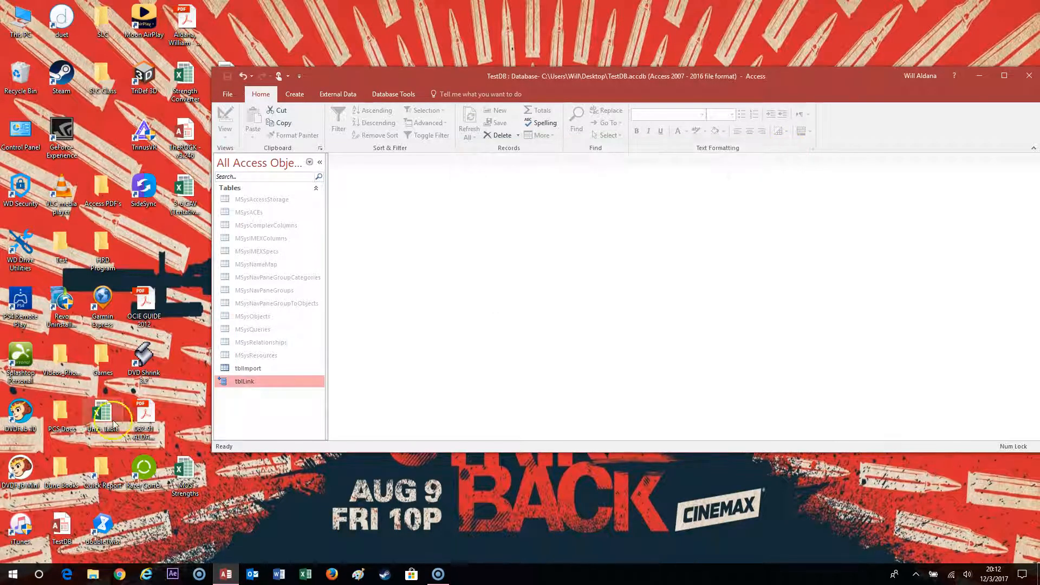
Open the relinked tblLink to check its records, and close it
{"action": "double_click", "coordinate": [246, 397]}
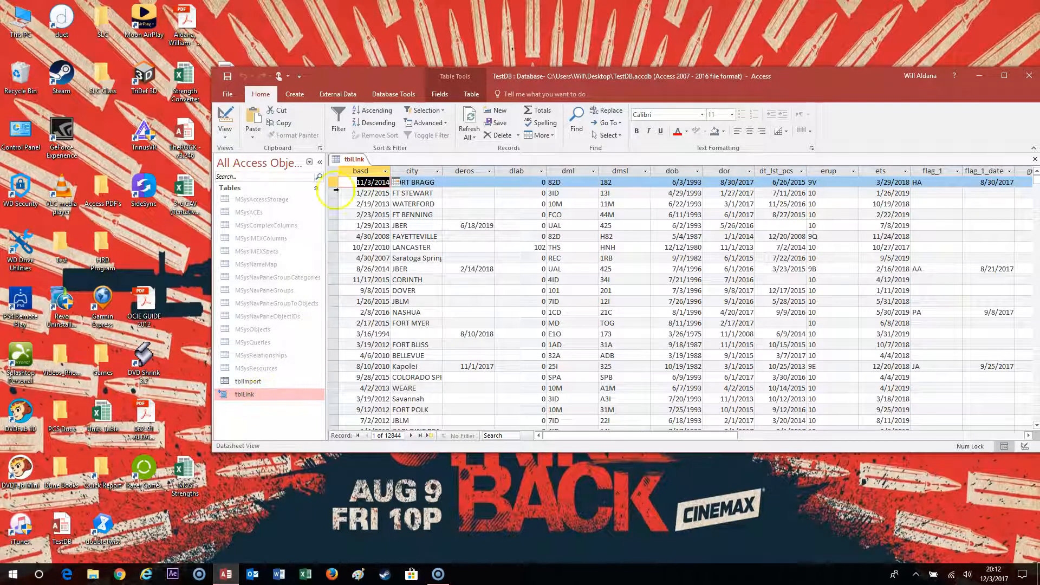
{"action": "right_click", "coordinate": [349, 159]}
{"action": "left_click", "coordinate": [355, 175]}
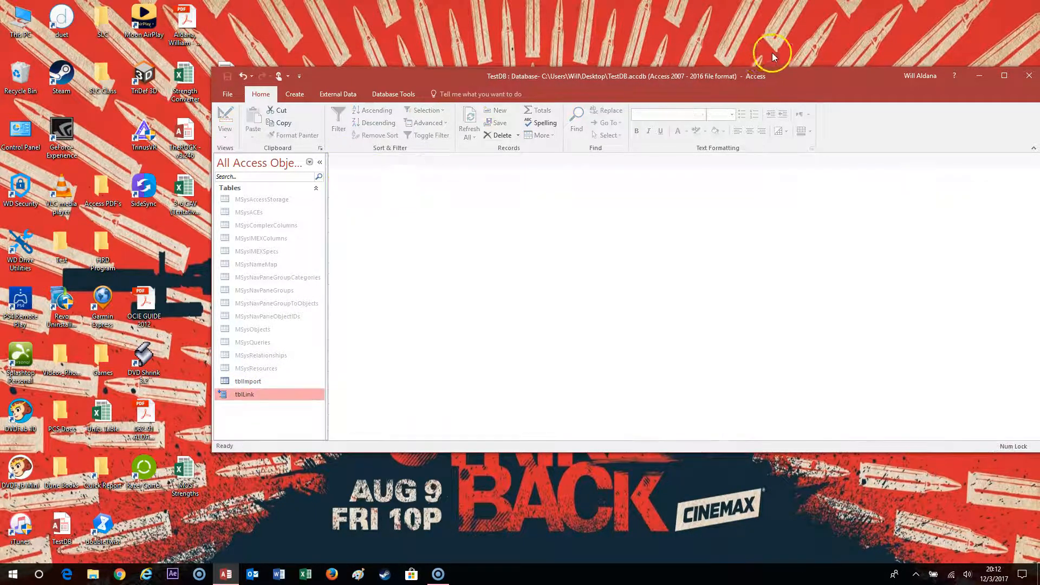
Maximize the database window, open tblImport to view its imported records, and close it
{"action": "double_click", "coordinate": [770, 82]}
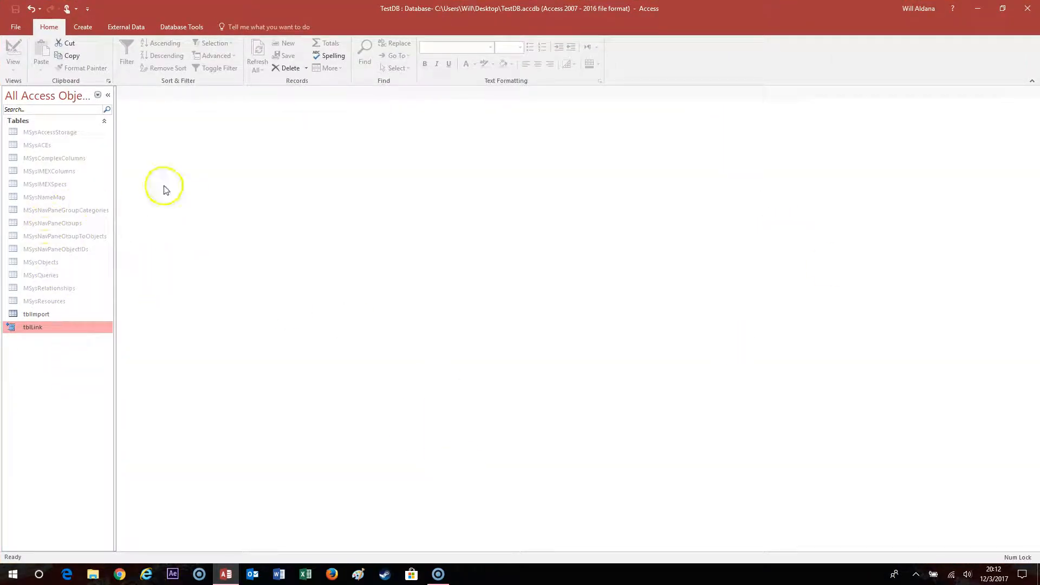
{"action": "double_click", "coordinate": [56, 318]}
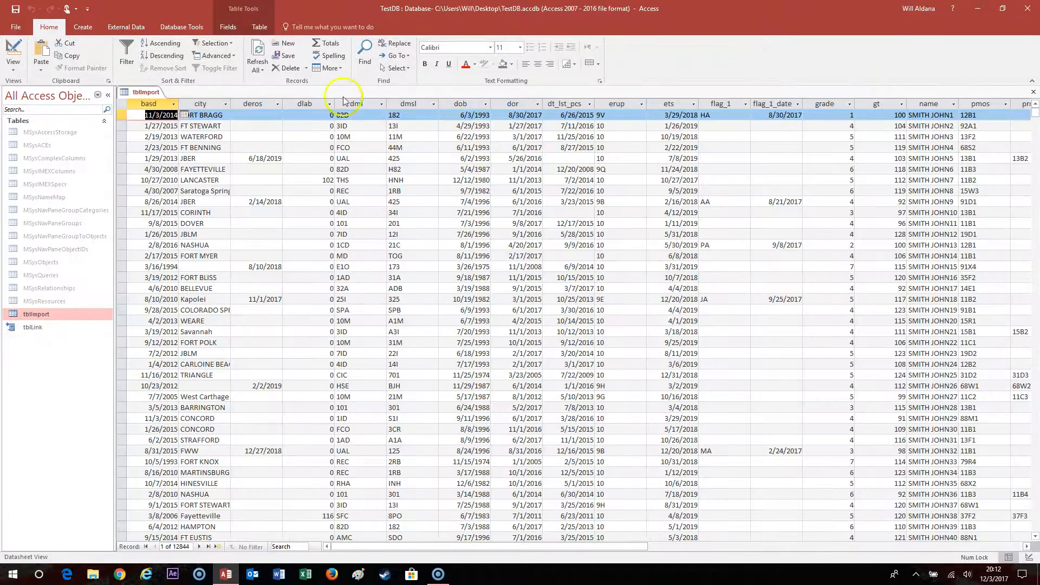
{"action": "right_click", "coordinate": [142, 93]}
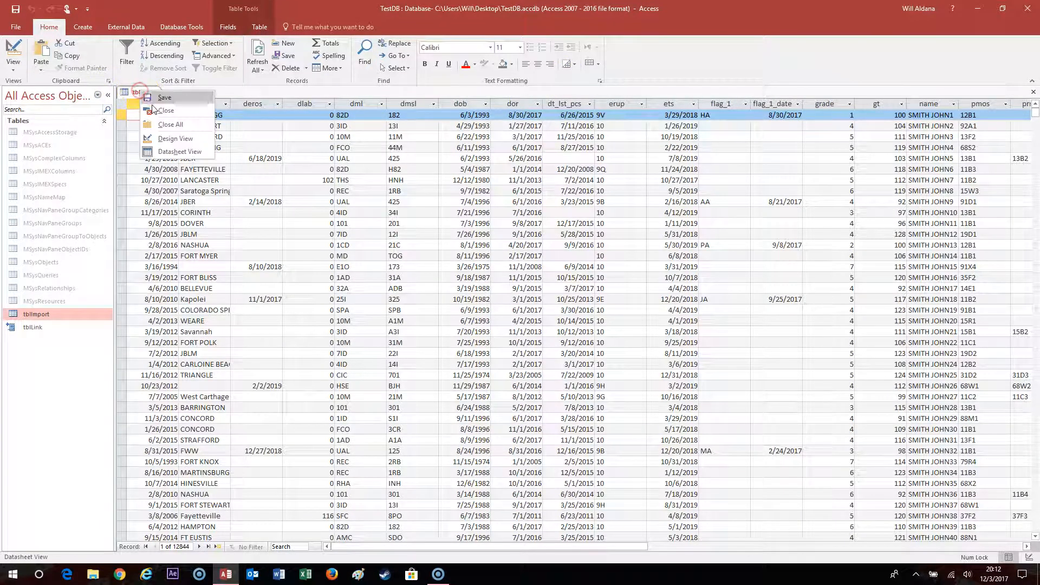
{"action": "left_click", "coordinate": [154, 109]}
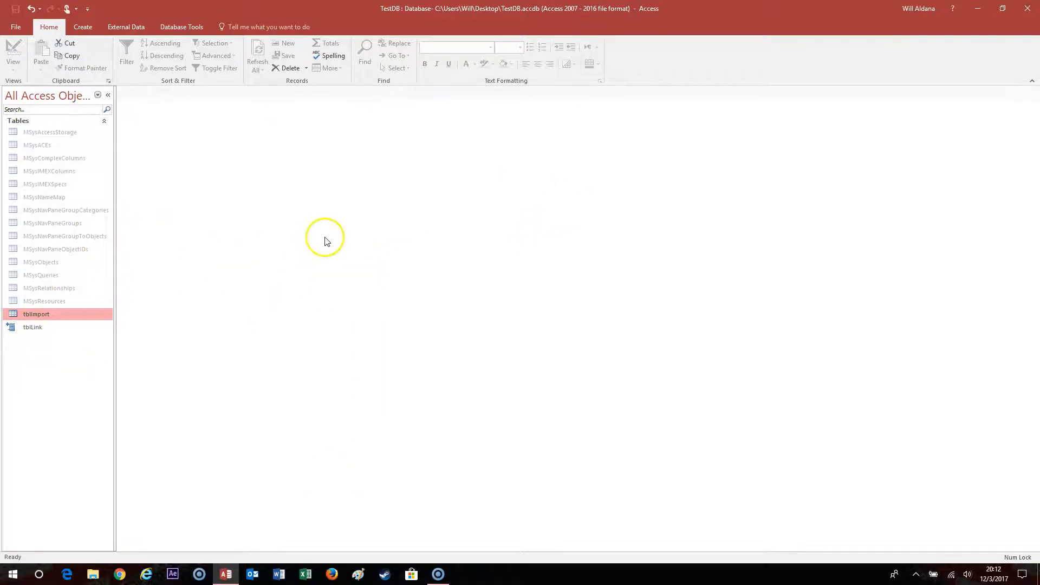
Restore and shift the database window to reveal the desktop, and check the source path of tblLink
{"action": "mouse_move", "coordinate": [38, 335]}
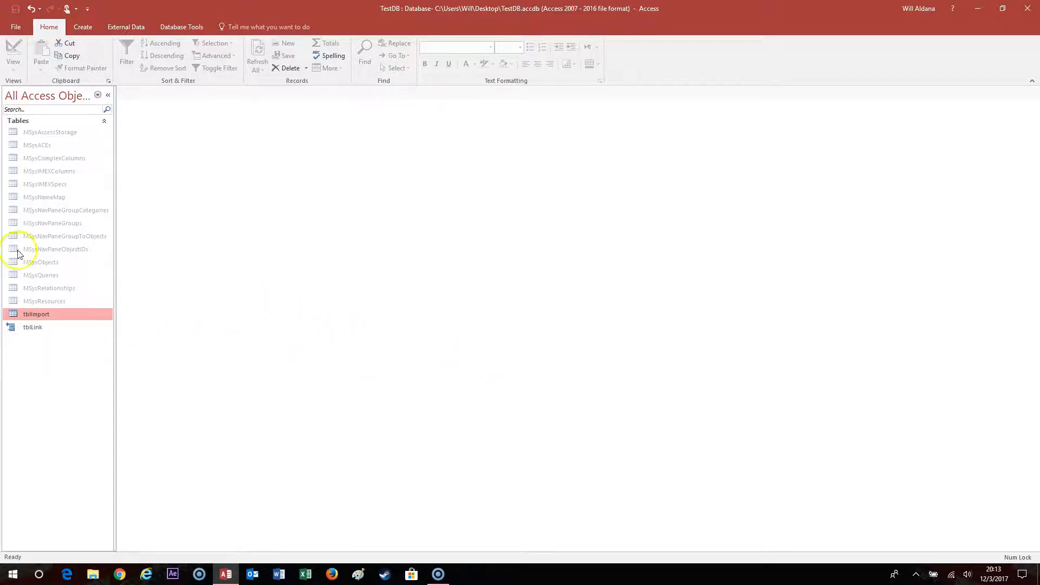
{"action": "left_click_drag", "start_coordinate": [499, 8], "coordinate": [528, 109]}
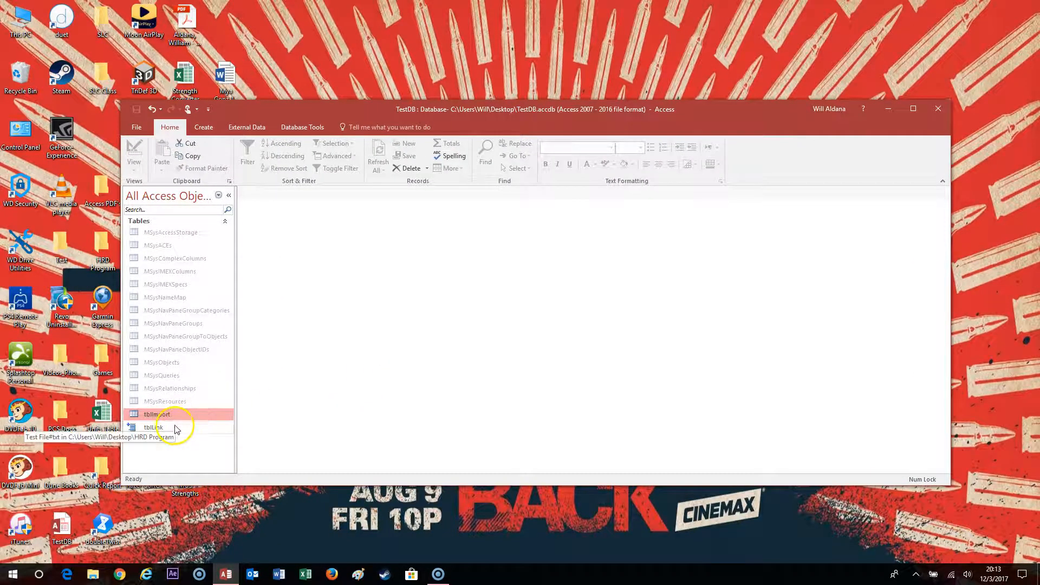
{"action": "left_click_drag", "start_coordinate": [539, 112], "coordinate": [545, 34]}
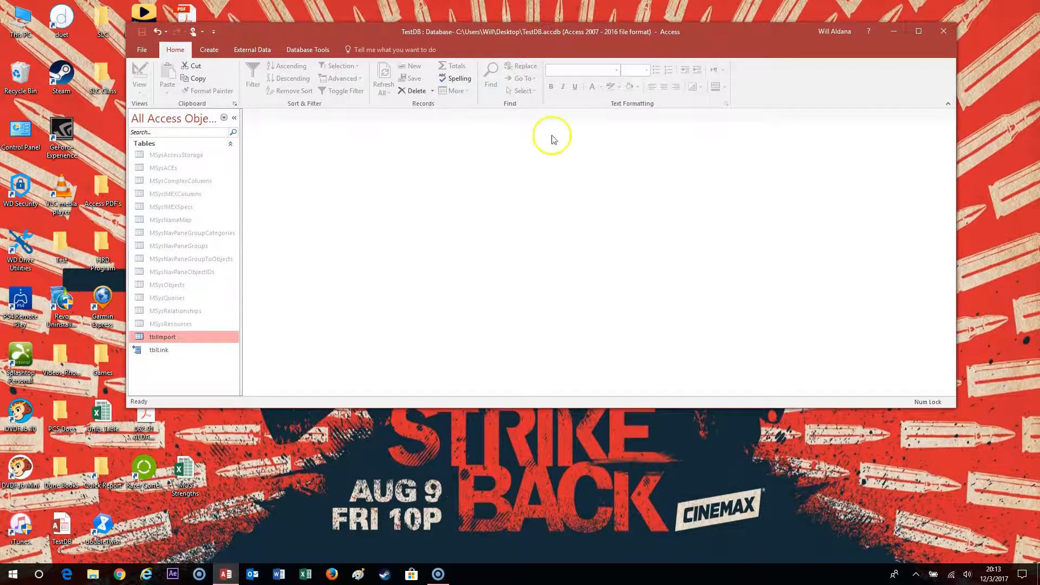
{"action": "left_click_drag", "start_coordinate": [557, 37], "coordinate": [681, 66]}
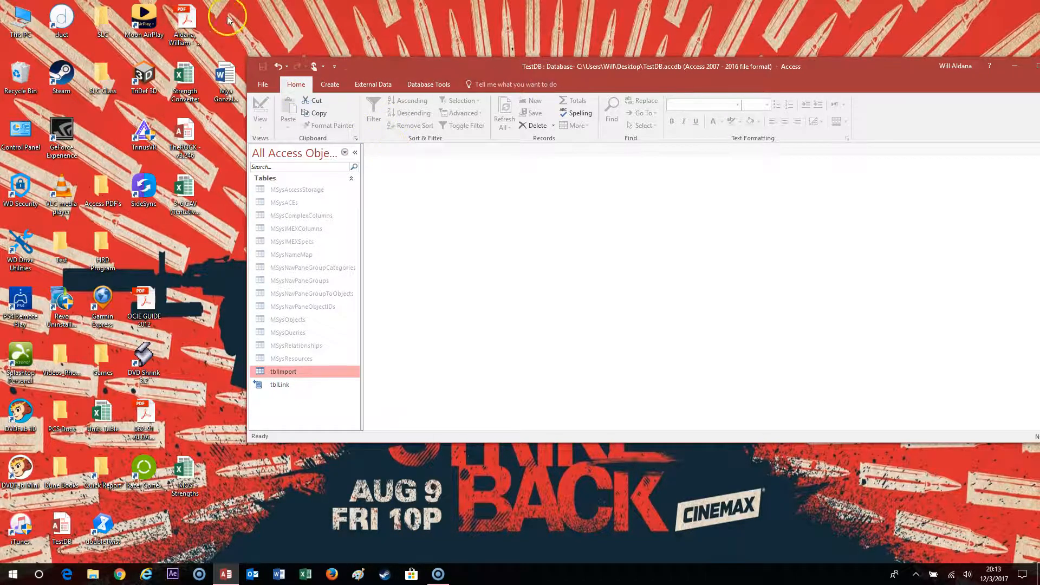
Start an Excel import using MOS Strengths.xlsx from the Desktop as the source for a new table in the current database
{"action": "left_click", "coordinate": [395, 86]}
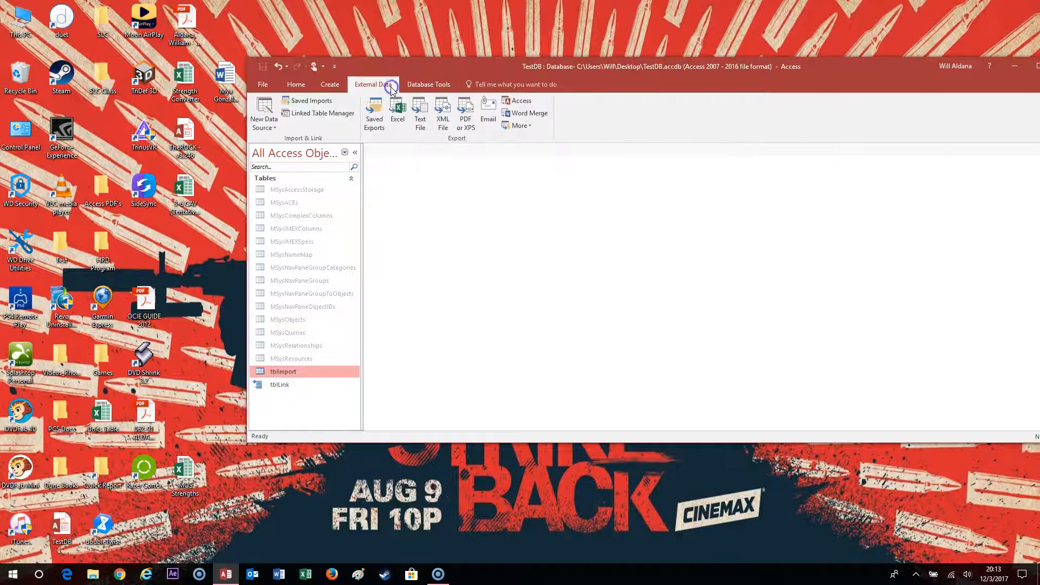
{"action": "left_click", "coordinate": [275, 130]}
{"action": "mouse_move", "coordinate": [330, 145]}
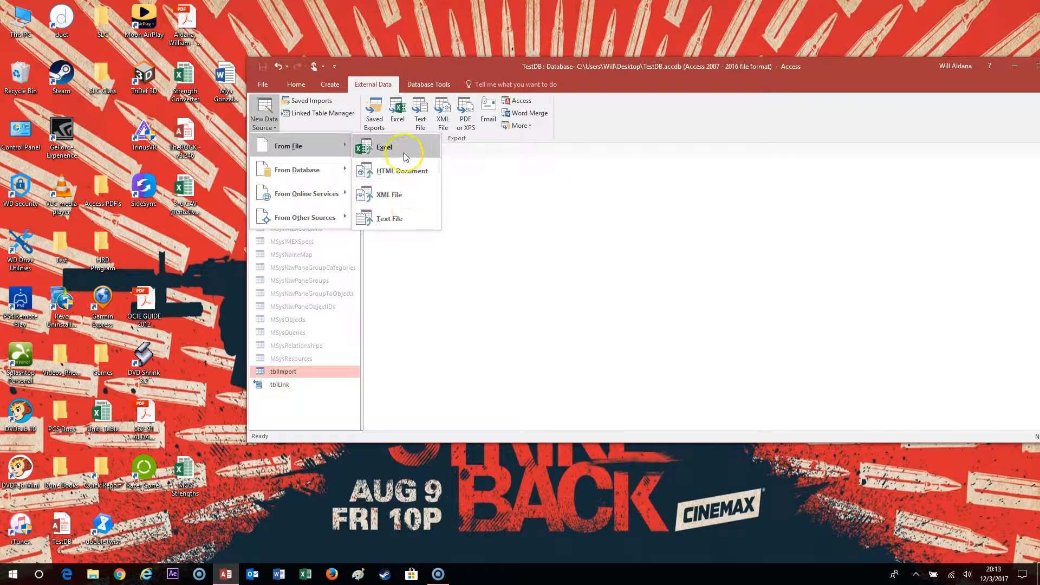
{"action": "left_click", "coordinate": [396, 149]}
{"action": "left_click", "coordinate": [833, 188]}
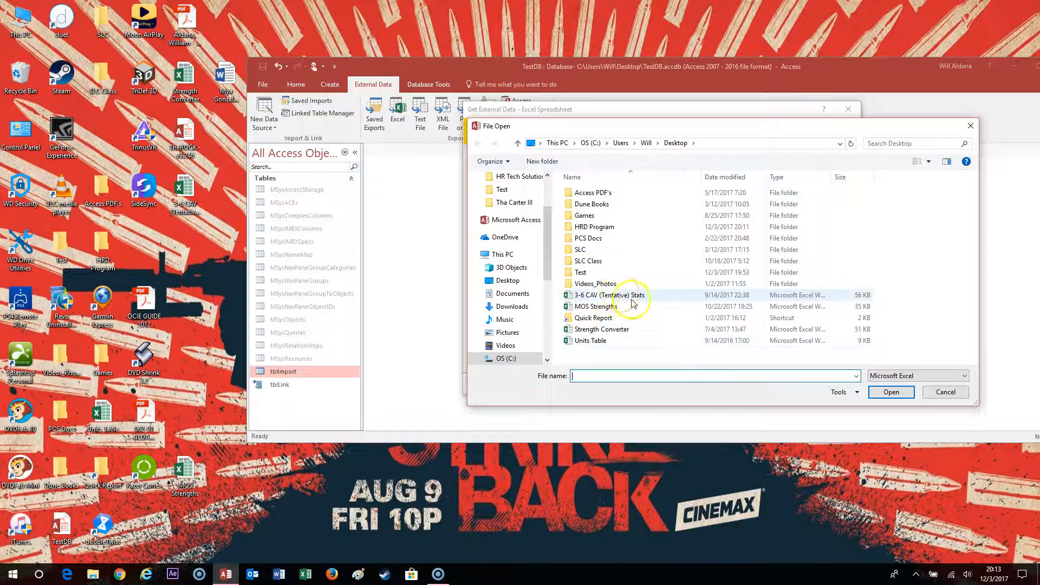
{"action": "left_click", "coordinate": [600, 330]}
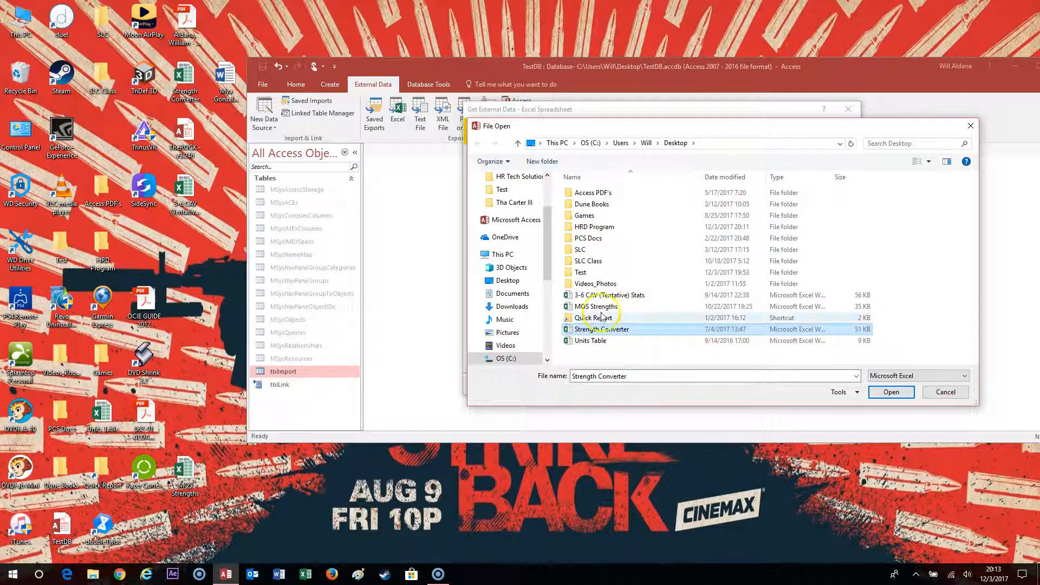
{"action": "left_click", "coordinate": [597, 306]}
{"action": "left_click", "coordinate": [891, 391]}
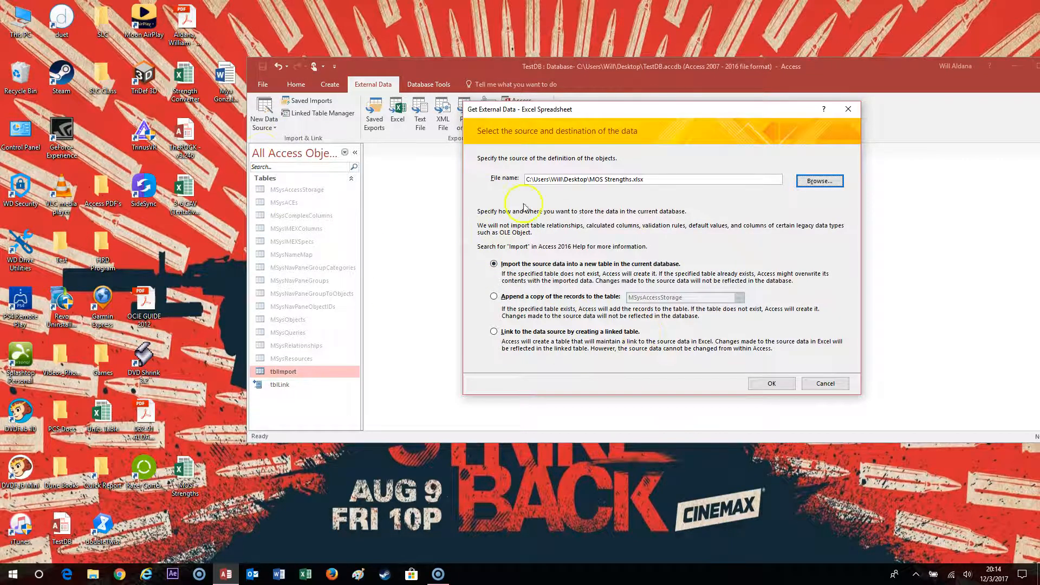
{"action": "left_click", "coordinate": [772, 384]}
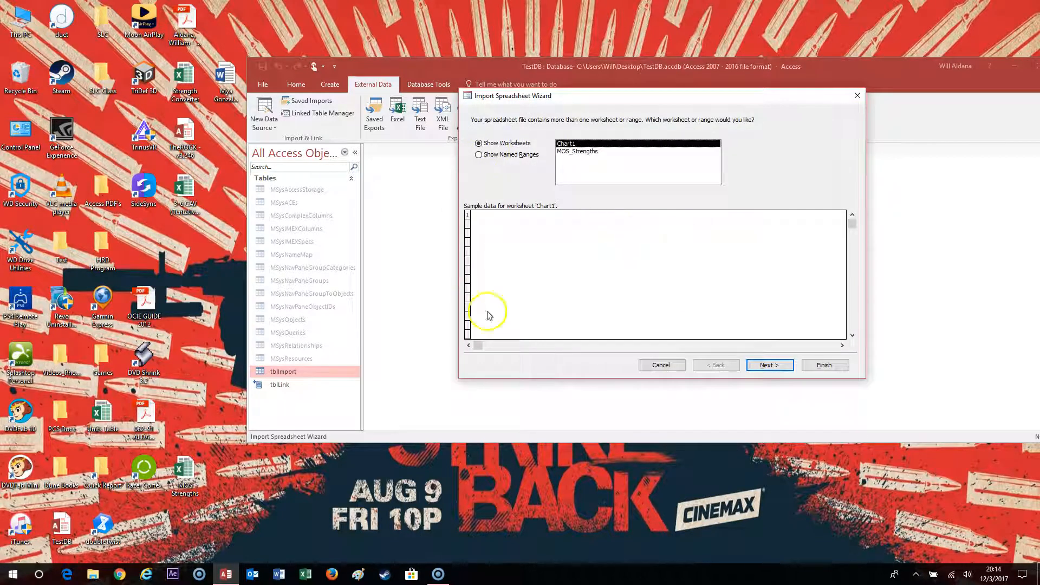
Choose the MOS_Strengths worksheet for the import and treat its first row as column headings
{"action": "left_click", "coordinate": [585, 153]}
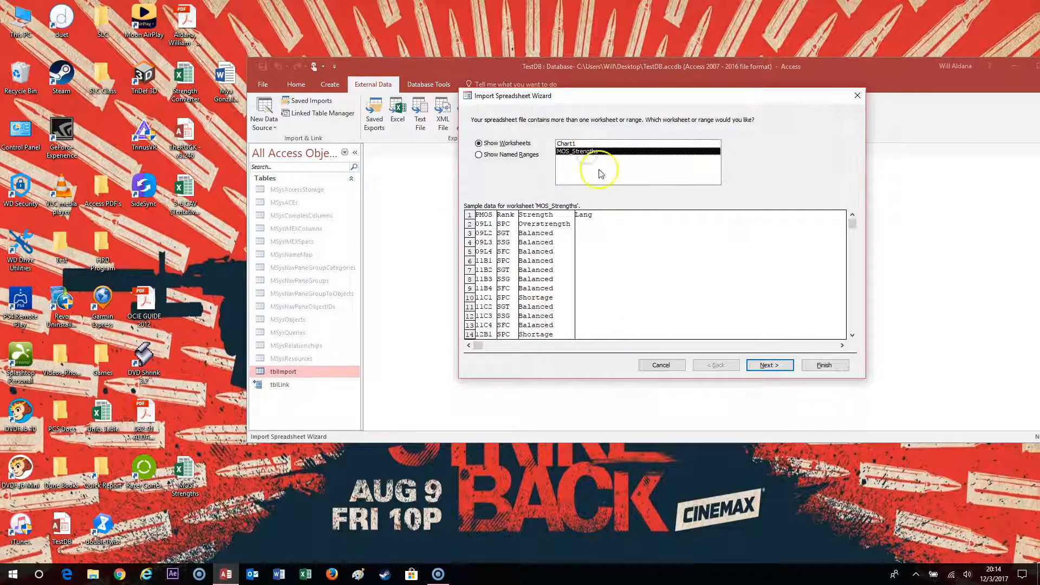
{"action": "left_click", "coordinate": [582, 144]}
{"action": "left_click", "coordinate": [584, 150]}
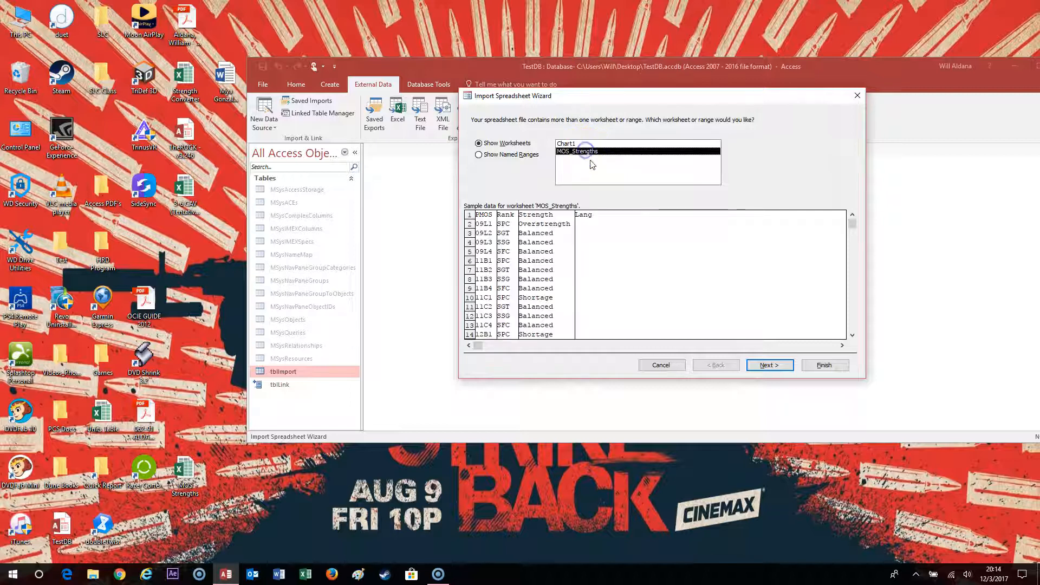
{"action": "left_click", "coordinate": [783, 366]}
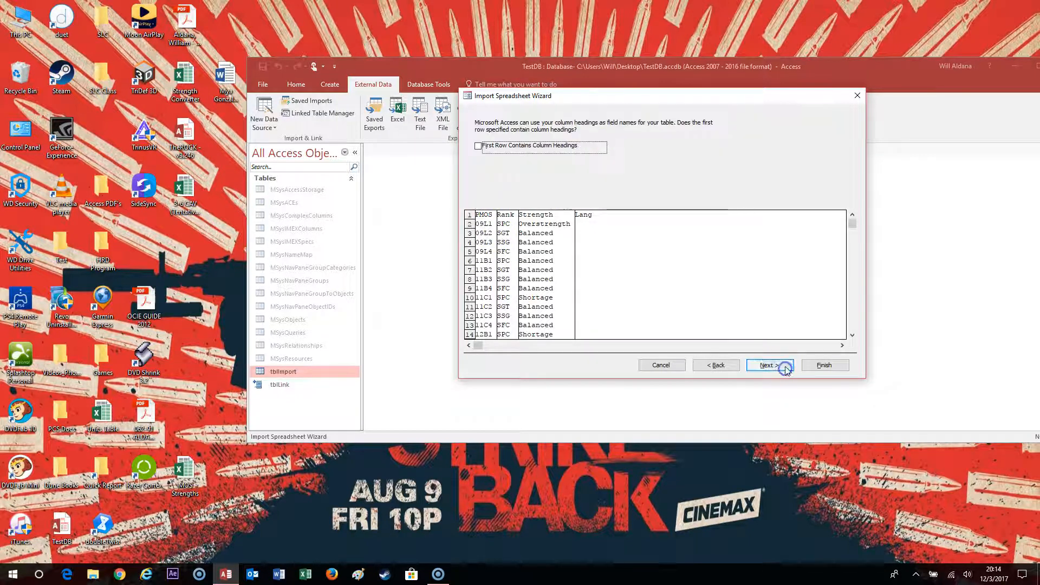
{"action": "left_click", "coordinate": [479, 146]}
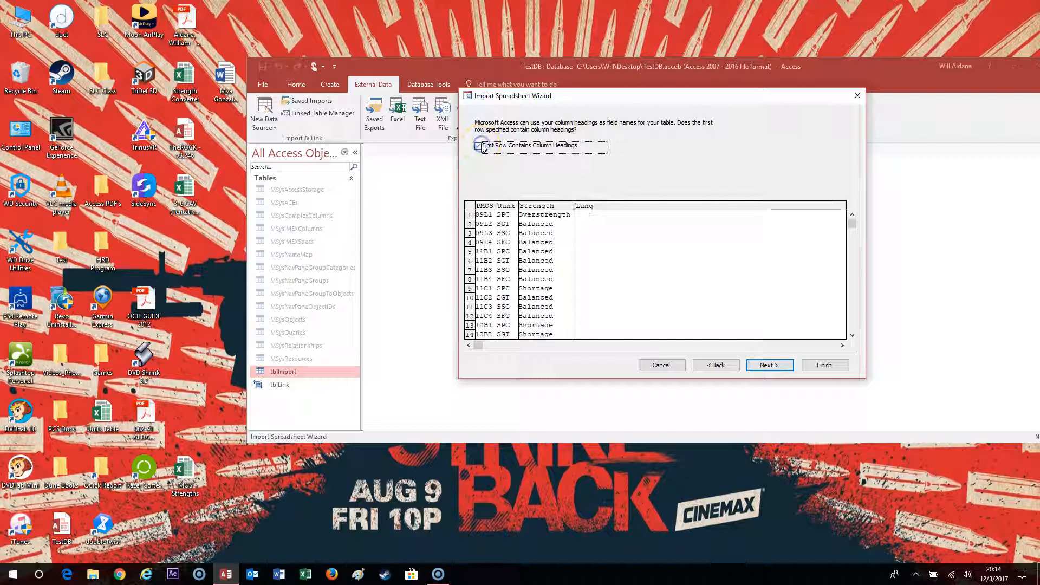
{"action": "left_click", "coordinate": [779, 365]}
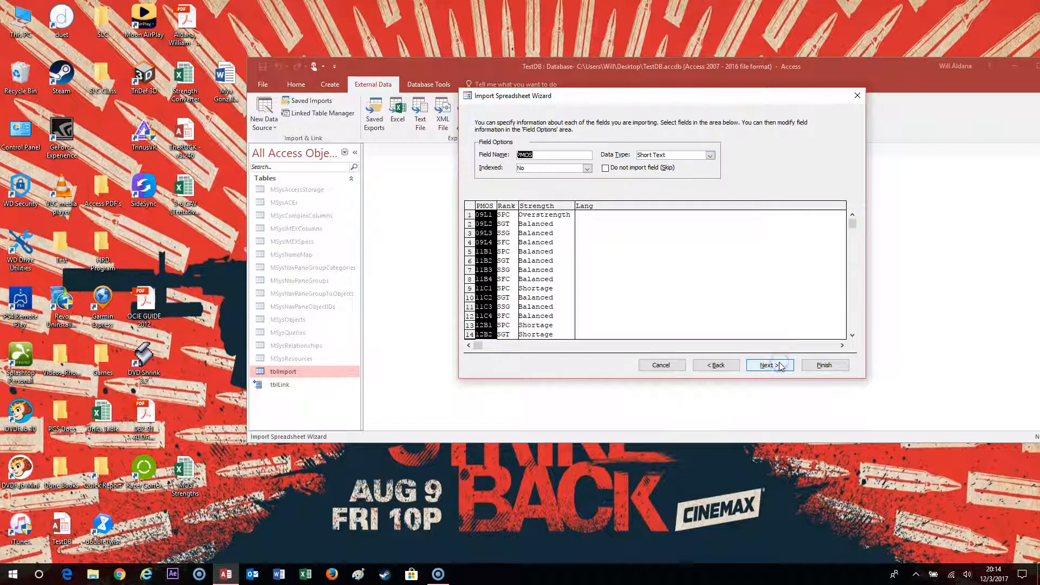
Review the field options of the PMOS, Rank and Strength columns, and choose PMOS as the table's own primary key
{"action": "left_click", "coordinate": [504, 266]}
{"action": "left_click", "coordinate": [542, 279]}
{"action": "left_click", "coordinate": [510, 288]}
{"action": "left_click", "coordinate": [479, 306]}
{"action": "left_click", "coordinate": [529, 299]}
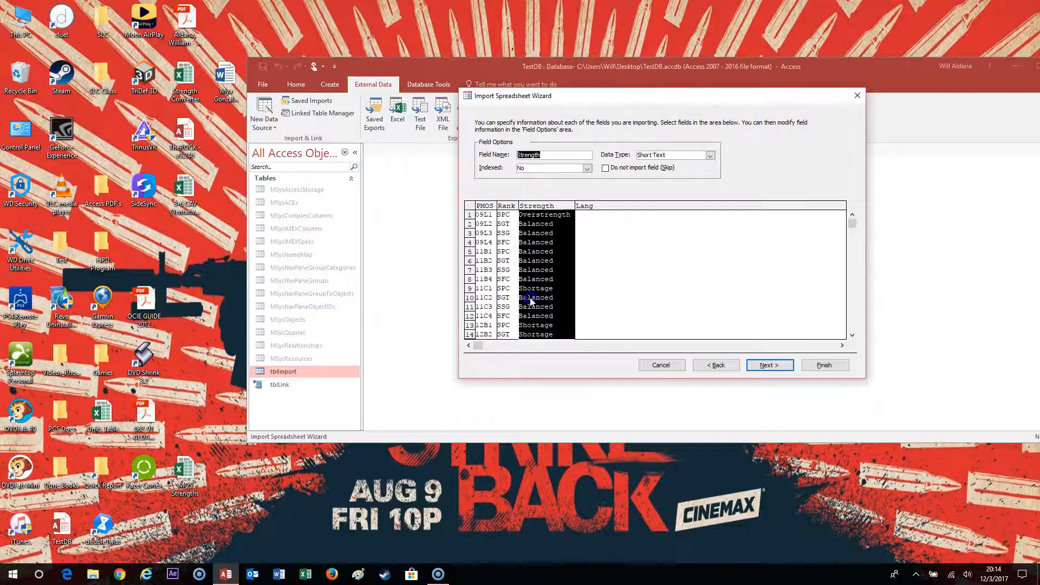
{"action": "left_click", "coordinate": [508, 307]}
{"action": "left_click", "coordinate": [486, 312]}
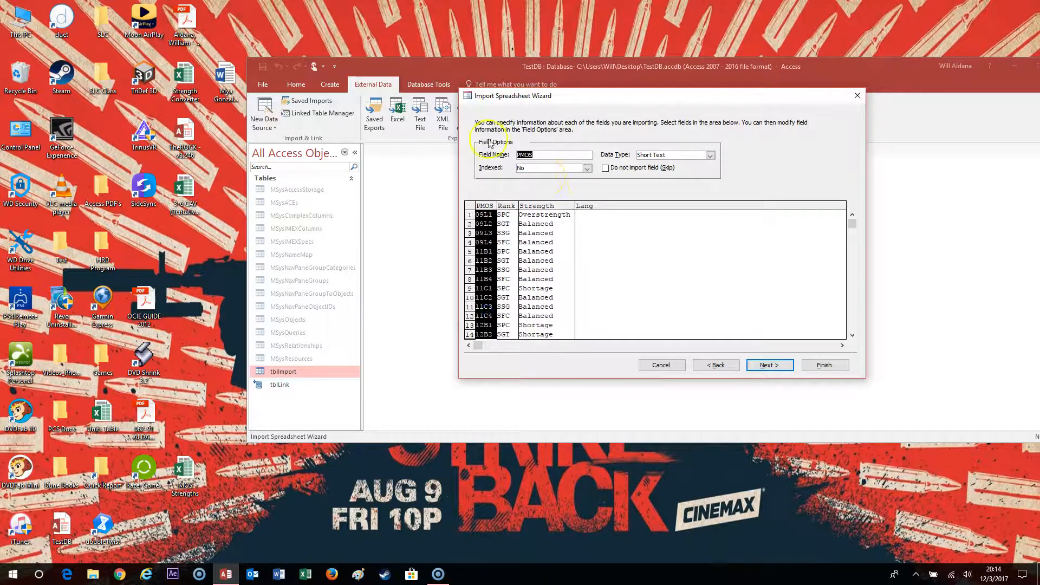
{"action": "left_click", "coordinate": [769, 367]}
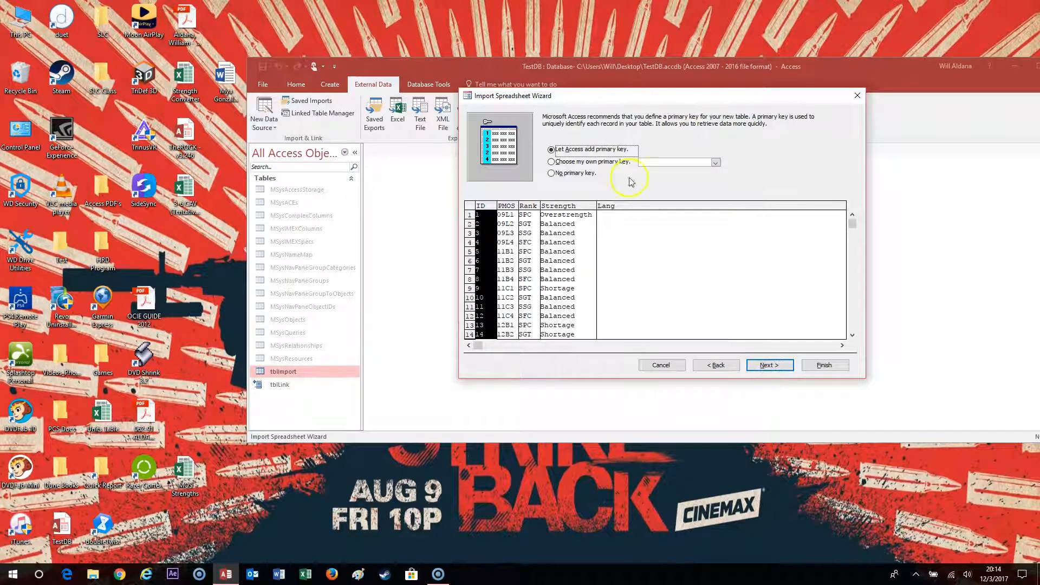
{"action": "left_click", "coordinate": [573, 162]}
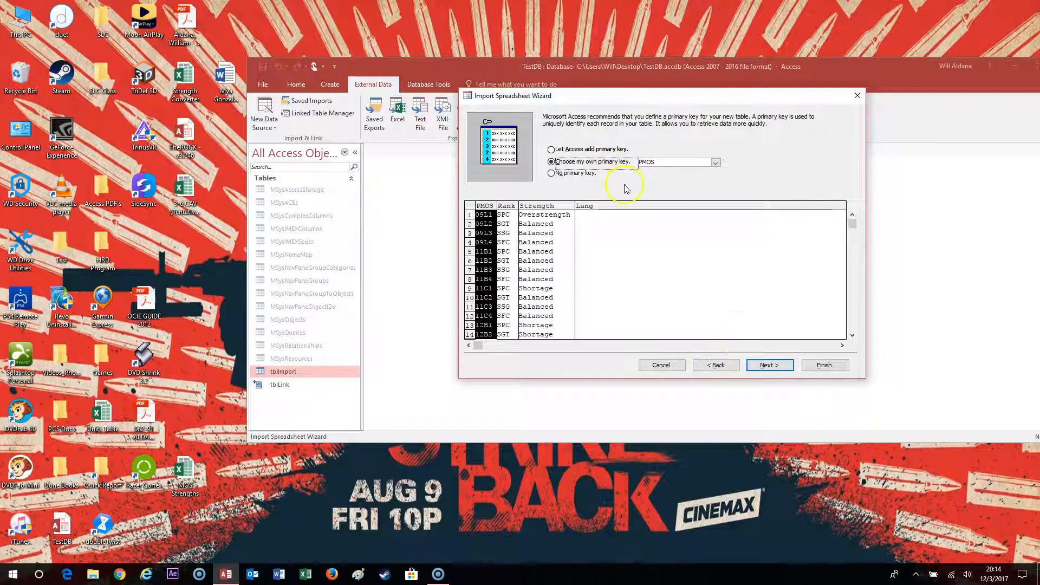
{"action": "left_click", "coordinate": [785, 364]}
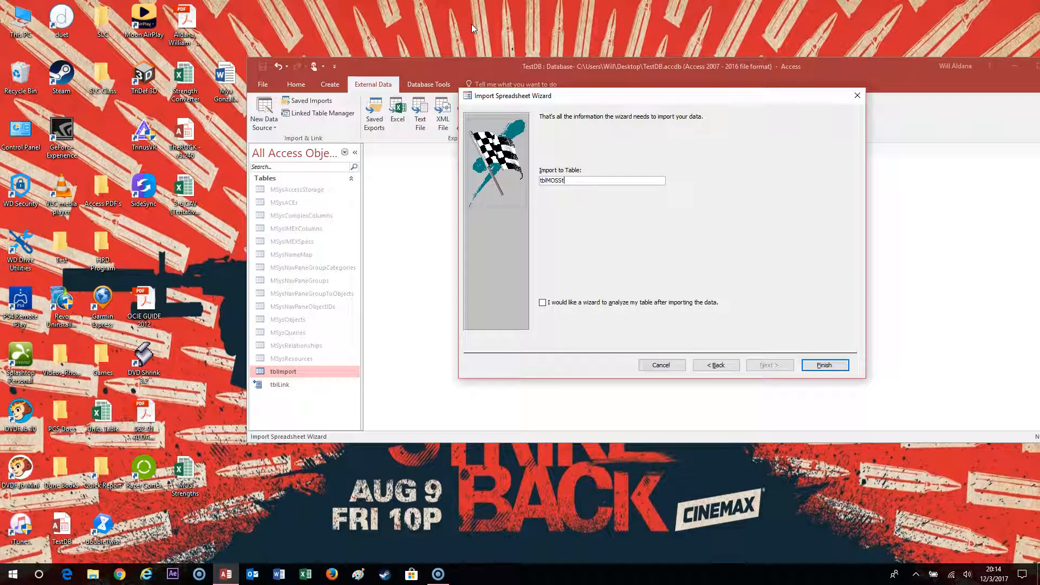
Name the destination table tblMosStrengths and finish the import without saving the import steps
{"action": "key", "text": "BackSpace"}
{"action": "key", "text": "Return"}
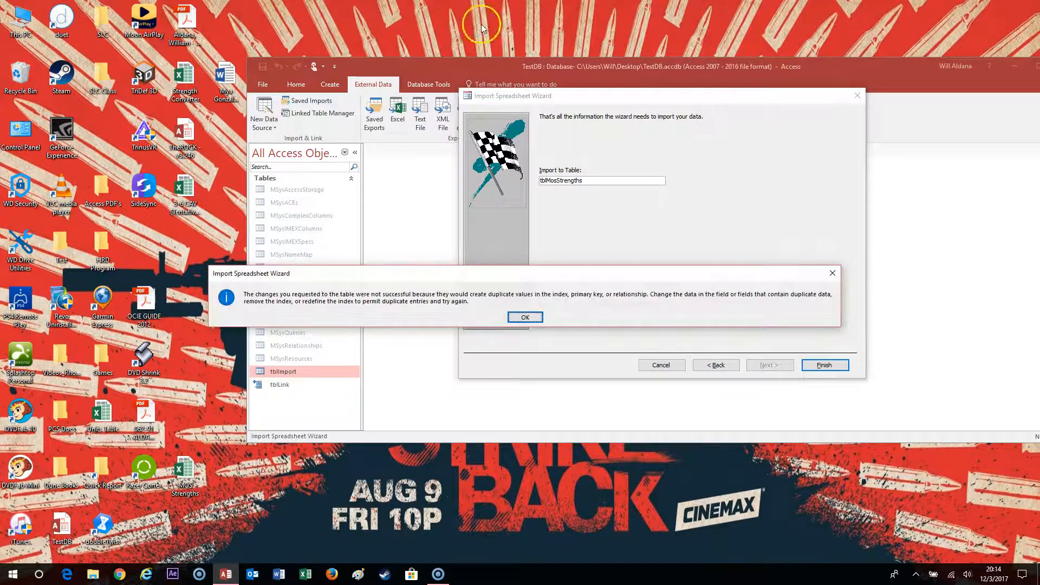
{"action": "left_click", "coordinate": [523, 319]}
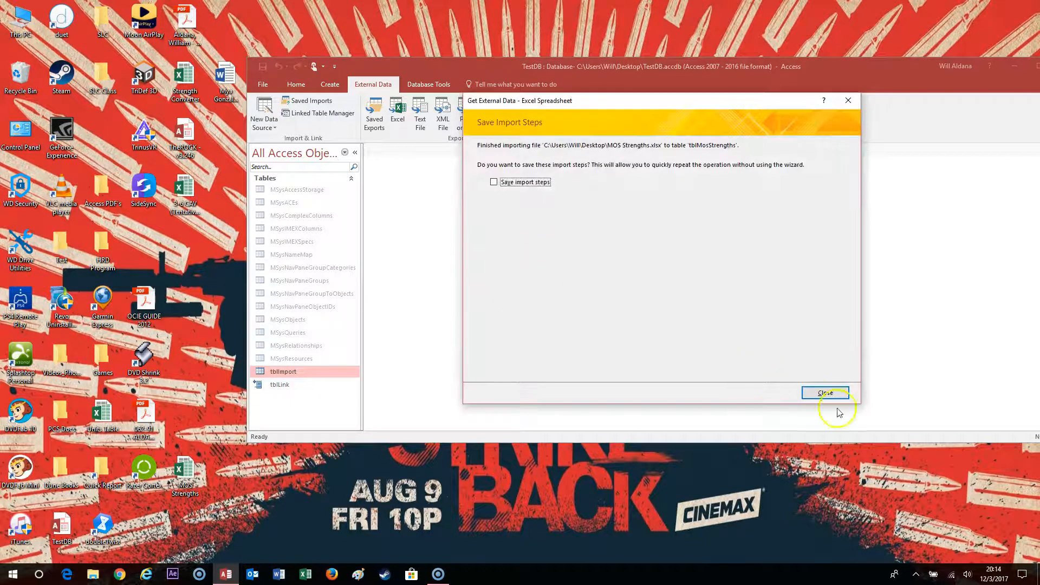
{"action": "left_click", "coordinate": [832, 392]}
Open tblMosStrengths and look through its records down to the 35P1 and 35P2 rows with language codes
{"action": "double_click", "coordinate": [304, 384]}
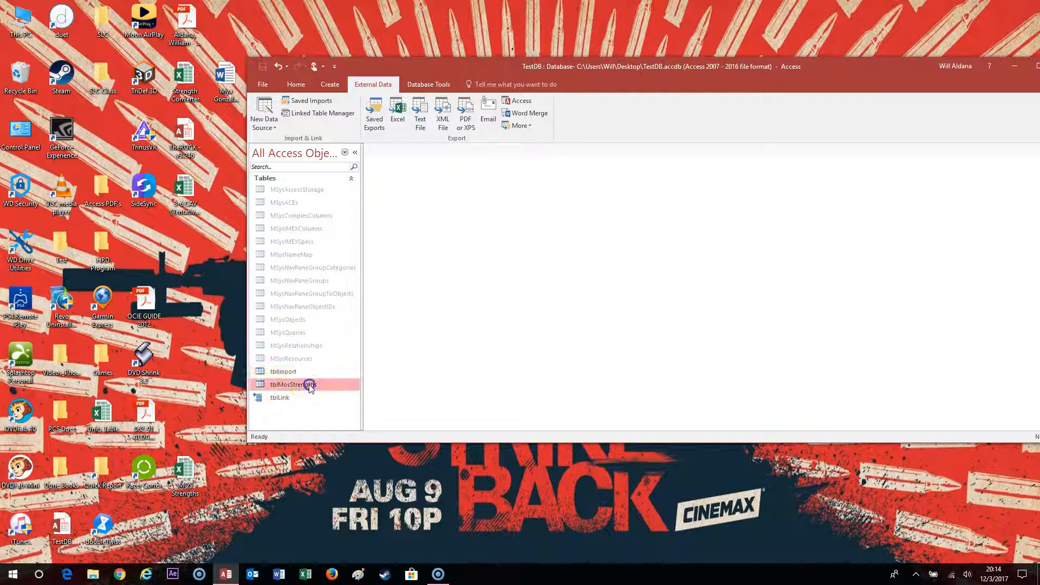
{"action": "scroll", "coordinate": [488, 336], "scroll_direction": "down", "scroll_amount": 15}
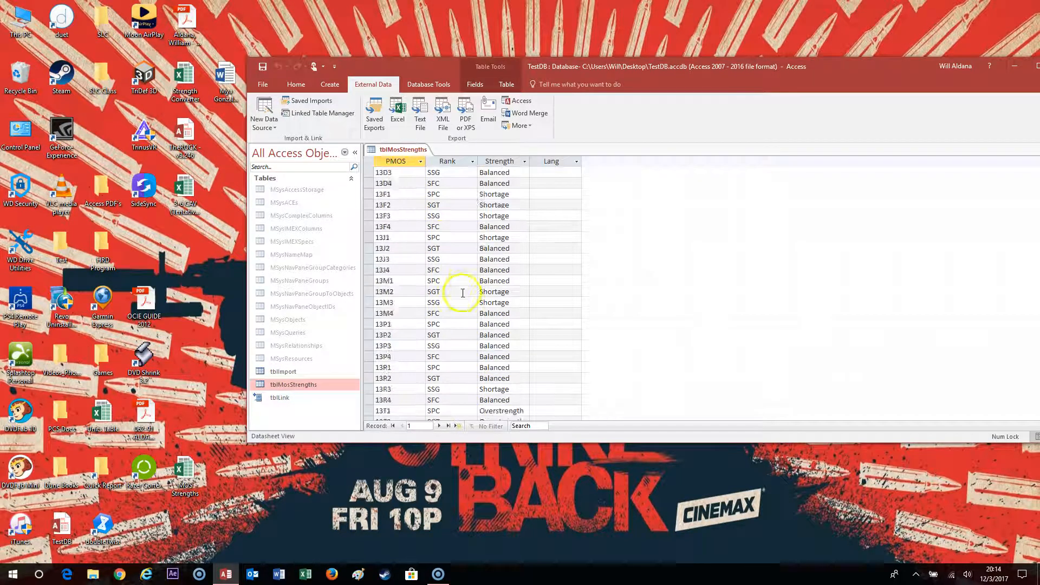
{"action": "scroll", "coordinate": [472, 315], "scroll_direction": "down", "scroll_amount": 15}
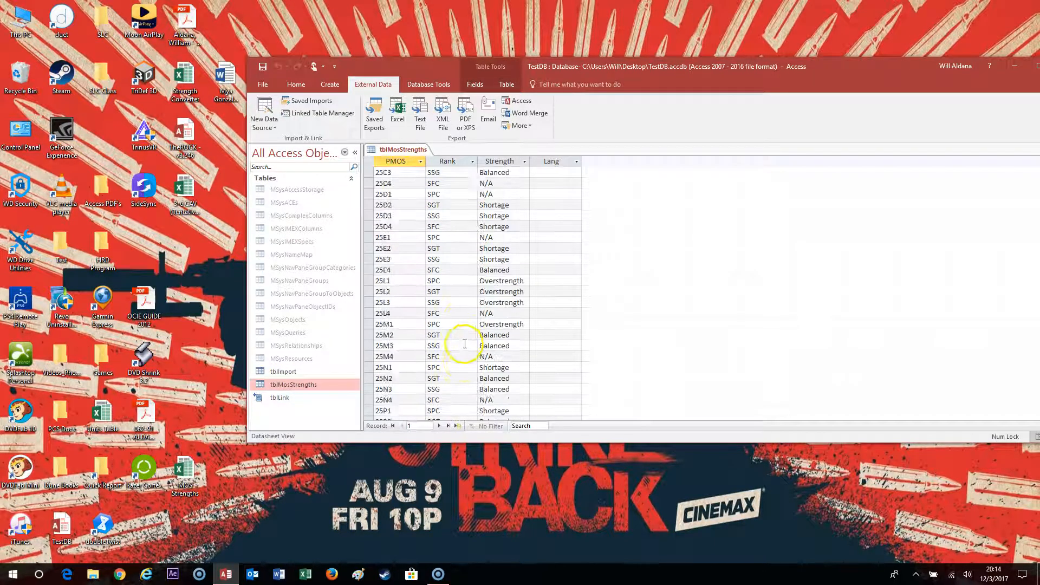
{"action": "scroll", "coordinate": [461, 356], "scroll_direction": "down", "scroll_amount": 15}
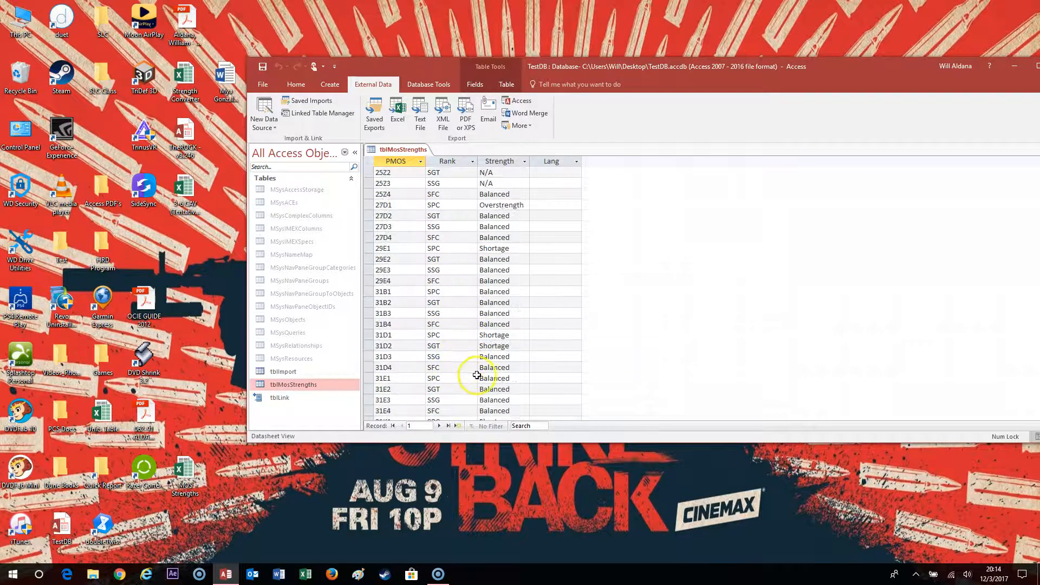
{"action": "scroll", "coordinate": [481, 394], "scroll_direction": "down", "scroll_amount": 3}
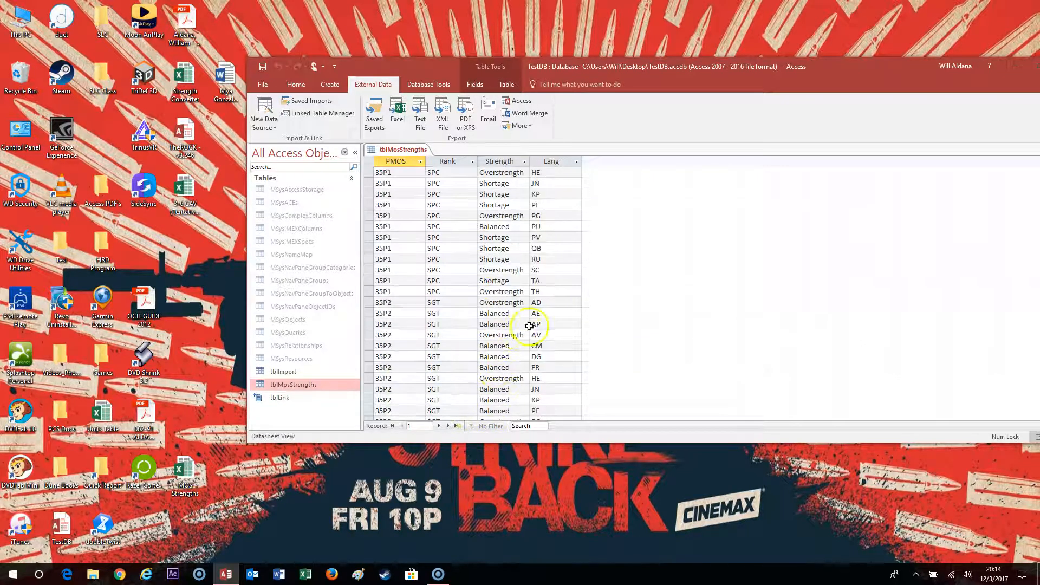
{"action": "left_click_drag", "start_coordinate": [397, 308], "coordinate": [365, 313]}
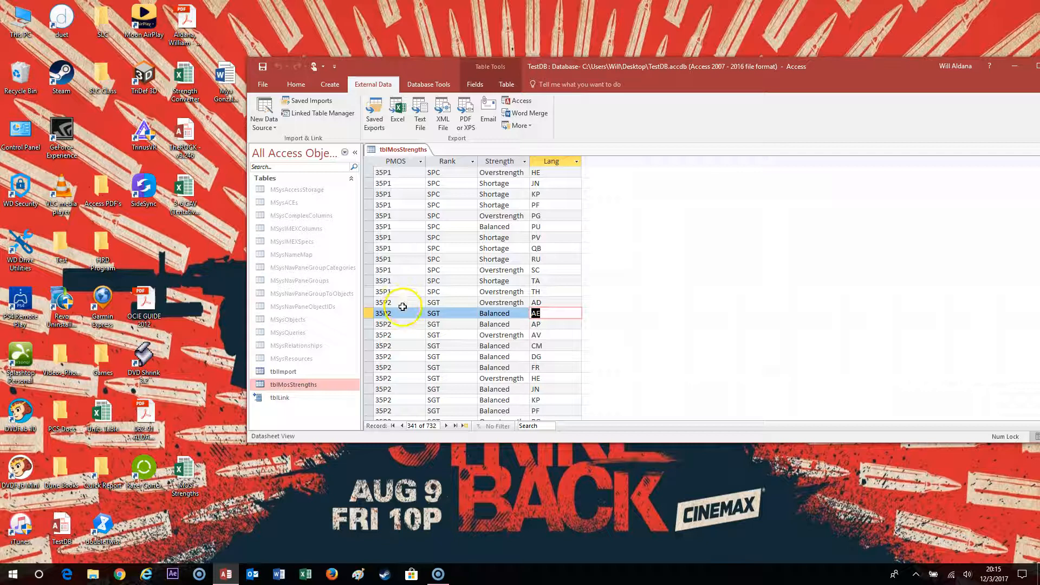
{"action": "scroll", "coordinate": [411, 299], "scroll_direction": "up", "scroll_amount": 6}
{"action": "scroll", "coordinate": [411, 300], "scroll_direction": "down", "scroll_amount": 7}
{"action": "scroll", "coordinate": [410, 300], "scroll_direction": "up", "scroll_amount": 7}
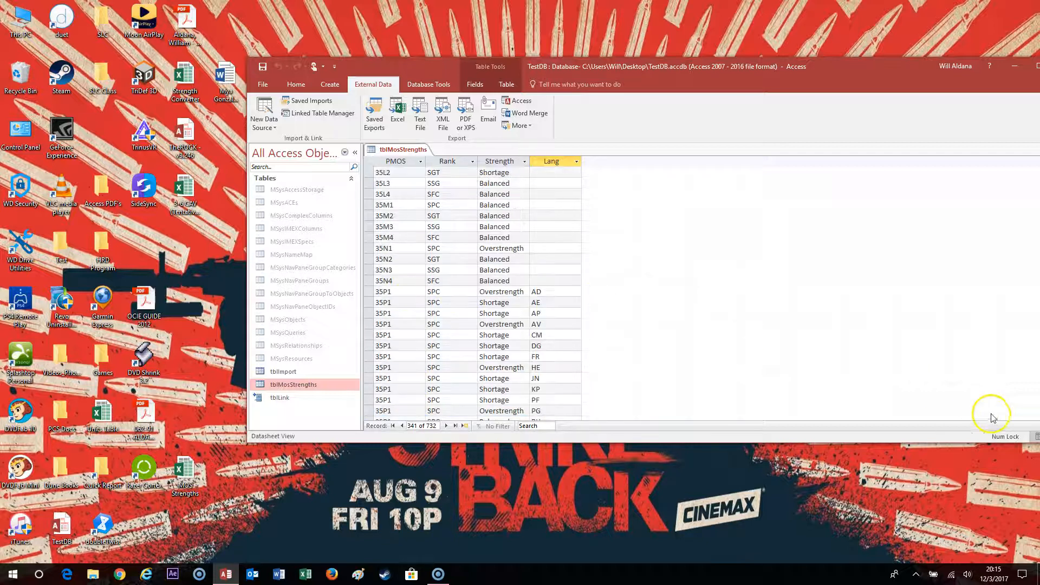
Compare the repeated 35P1 and 35P2 values in the PMOS column across their languages, and close tblMosStrengths
{"action": "left_click_drag", "start_coordinate": [847, 69], "coordinate": [680, 38]}
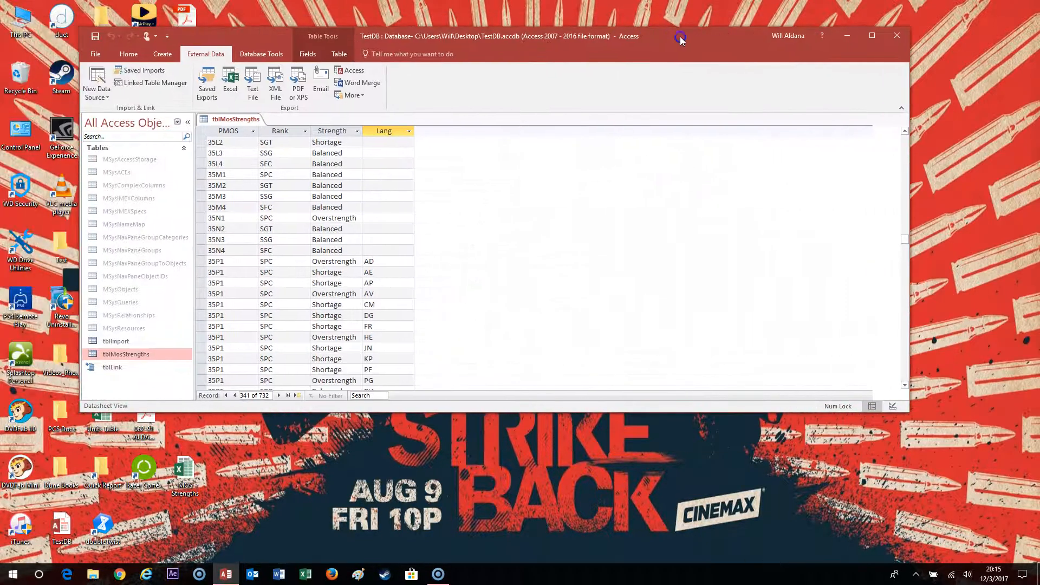
{"action": "scroll", "coordinate": [215, 147], "scroll_direction": "up", "scroll_amount": 4}
{"action": "scroll", "coordinate": [232, 143], "scroll_direction": "down", "scroll_amount": 4}
{"action": "scroll", "coordinate": [225, 159], "scroll_direction": "down", "scroll_amount": 8}
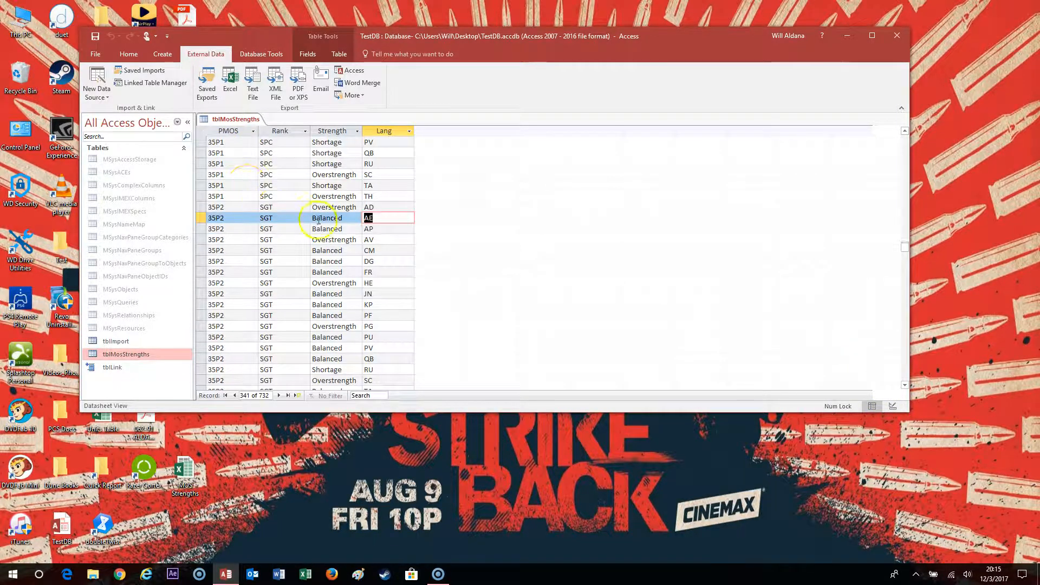
{"action": "left_click", "coordinate": [211, 207]}
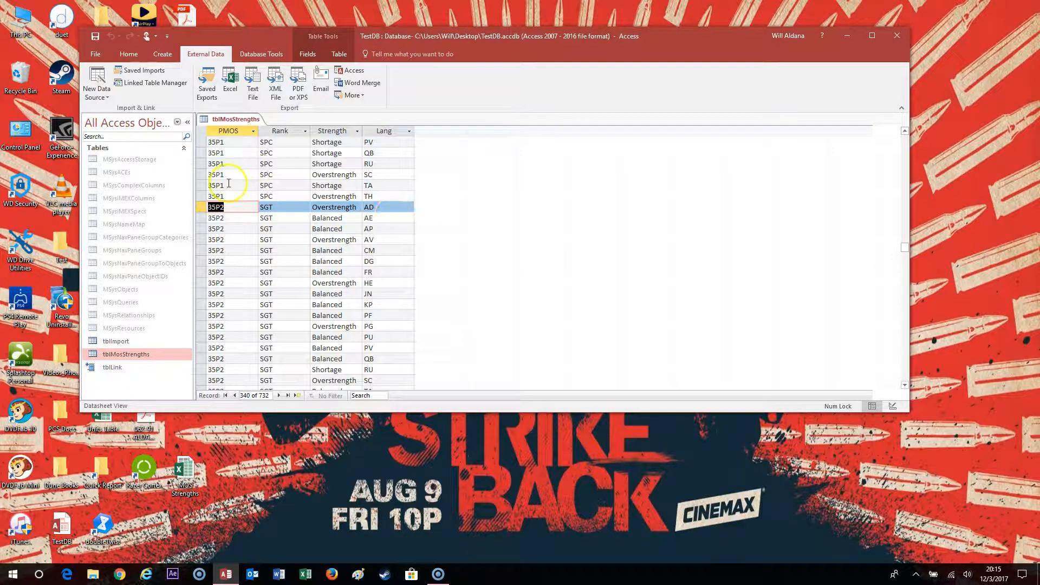
{"action": "left_click", "coordinate": [214, 185]}
{"action": "left_click", "coordinate": [216, 172]}
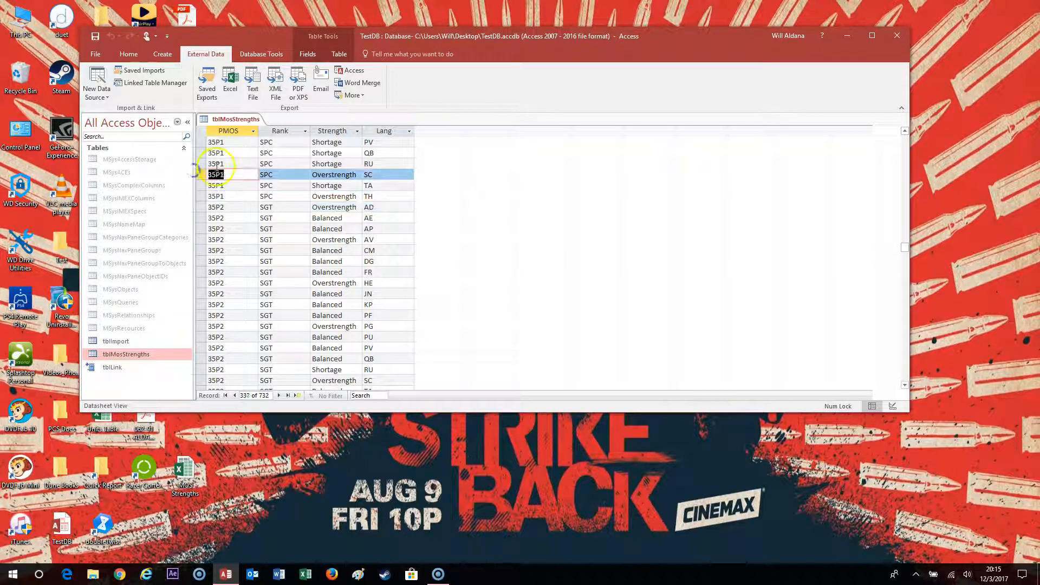
{"action": "left_click", "coordinate": [215, 164]}
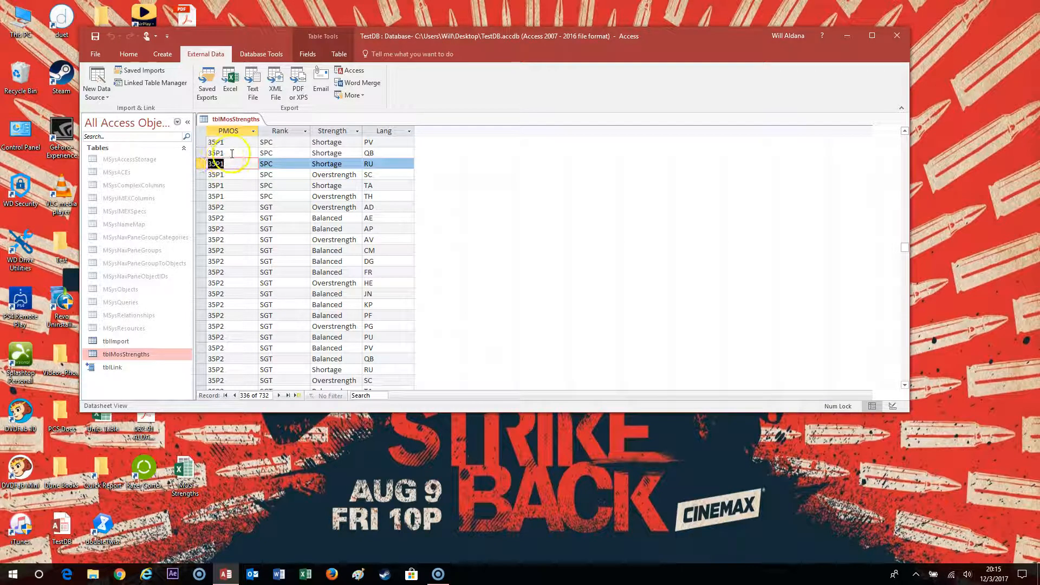
{"action": "left_click", "coordinate": [206, 153]}
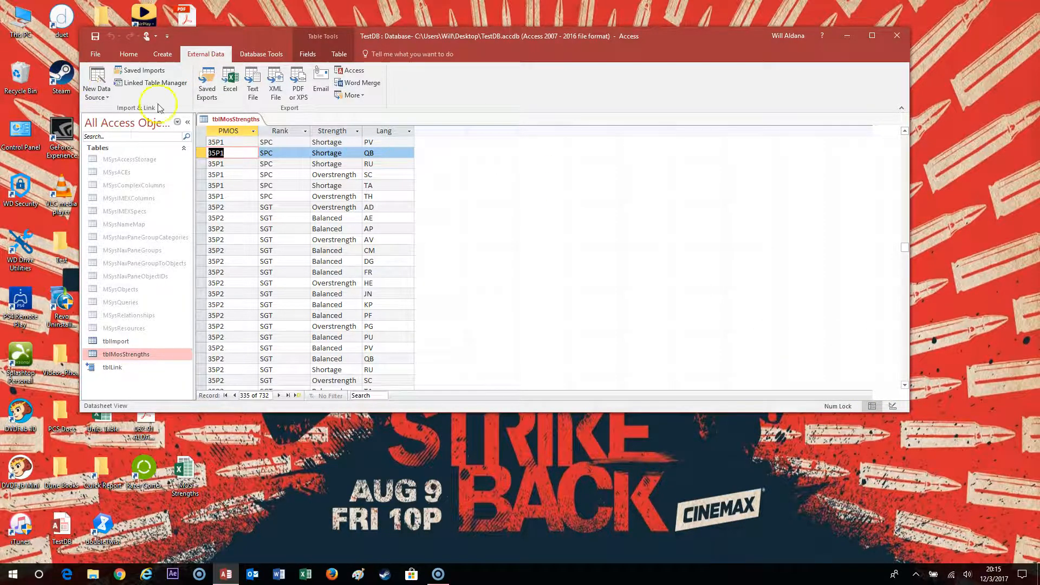
{"action": "right_click", "coordinate": [219, 120]}
{"action": "left_click", "coordinate": [230, 137]}
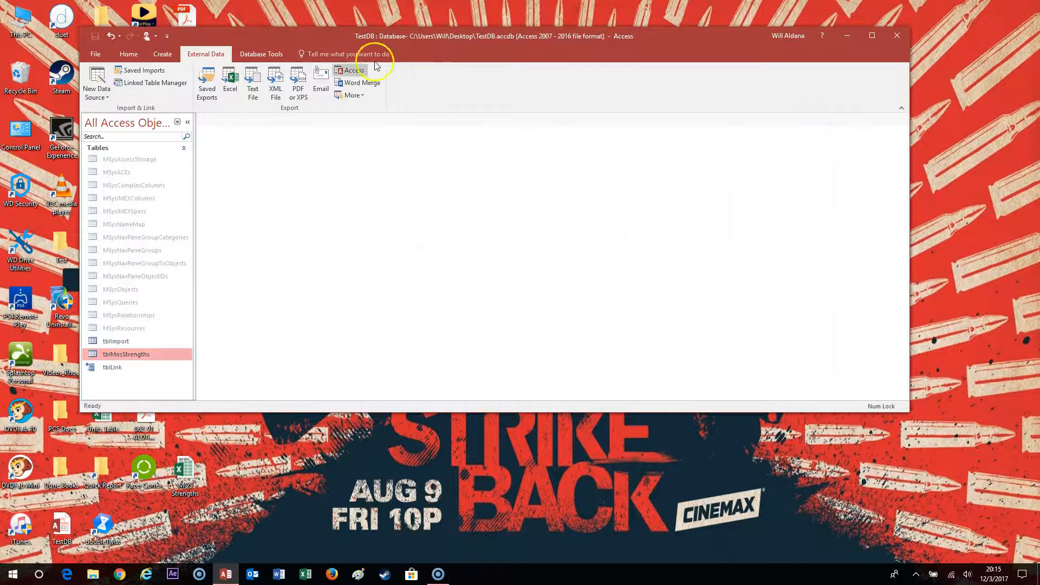
{"action": "left_click_drag", "start_coordinate": [424, 41], "coordinate": [638, 97]}
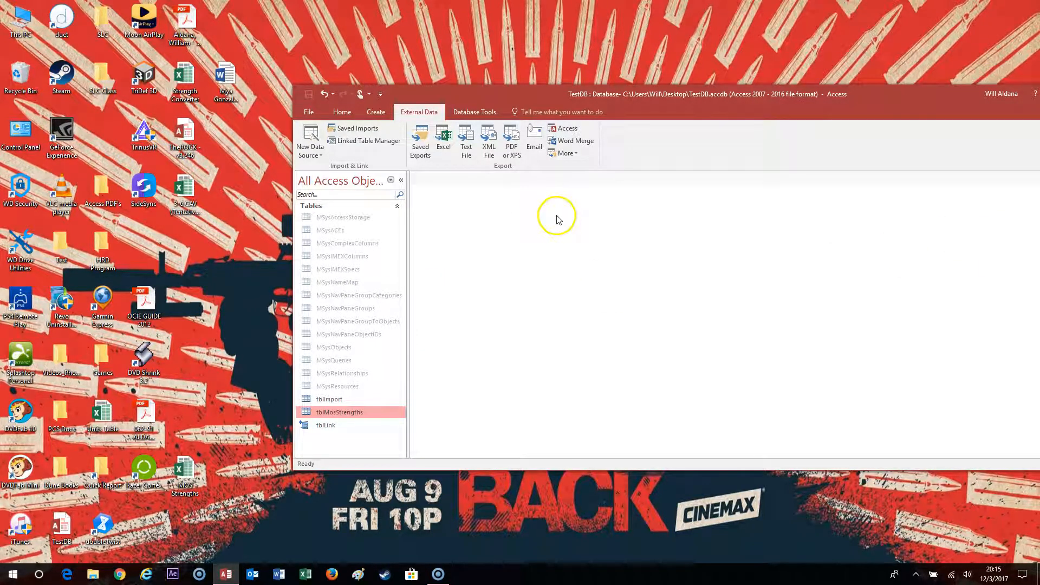
{"action": "left_click_drag", "start_coordinate": [745, 96], "coordinate": [577, 63]}
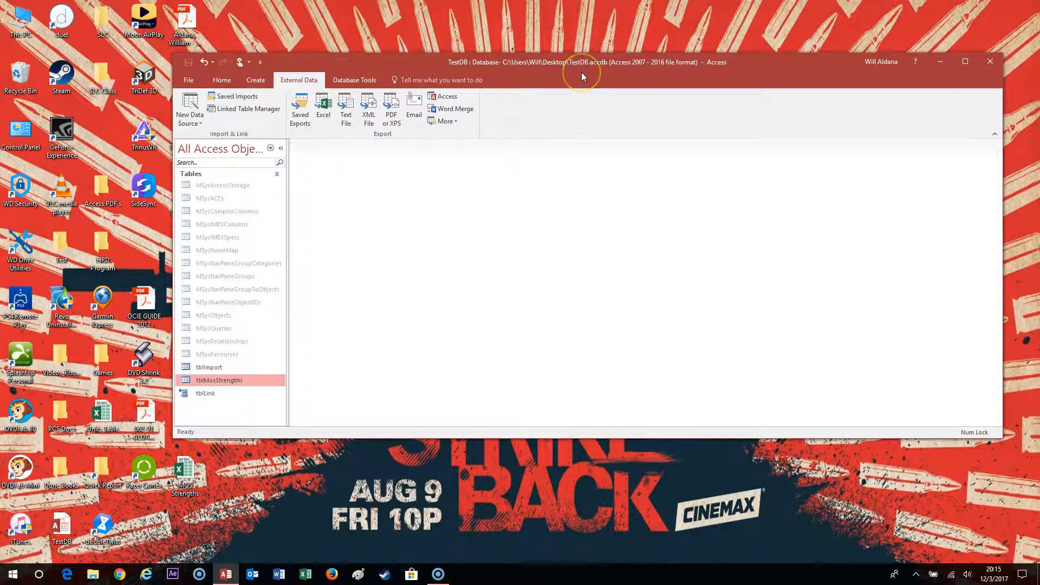
{"action": "left_click", "coordinate": [564, 65]}
{"action": "left_click_drag", "start_coordinate": [576, 66], "coordinate": [685, 57]}
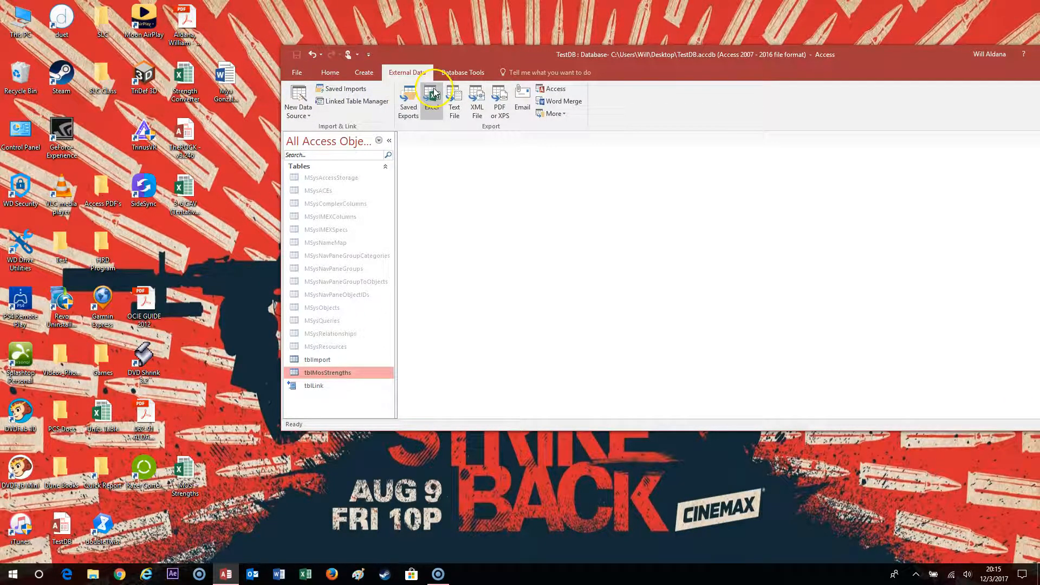
Start an import from another Access database and choose TheROCK - v3.246 on the Desktop as the source file
{"action": "left_click", "coordinate": [306, 116]}
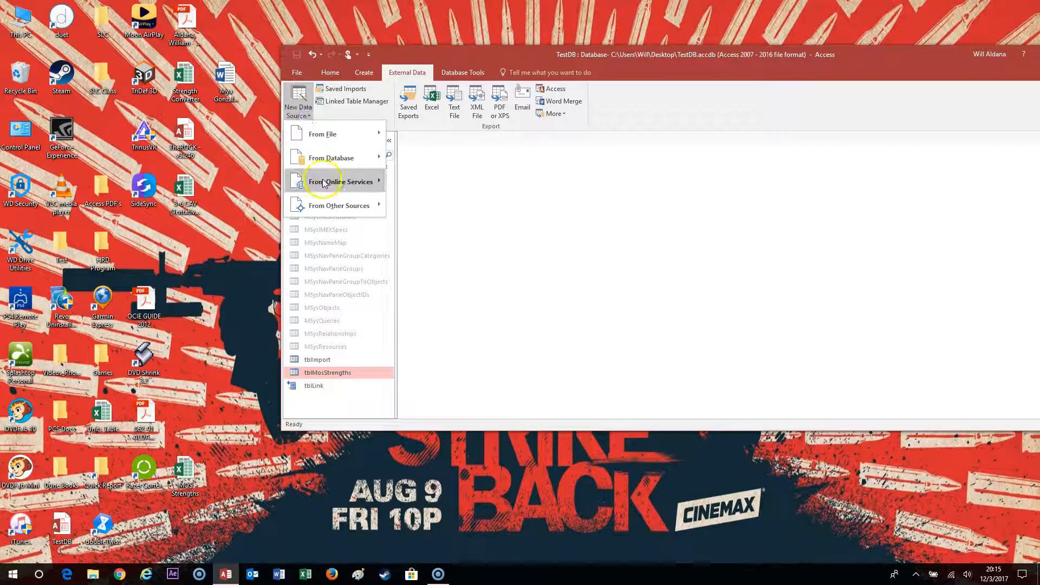
{"action": "left_click", "coordinate": [368, 166]}
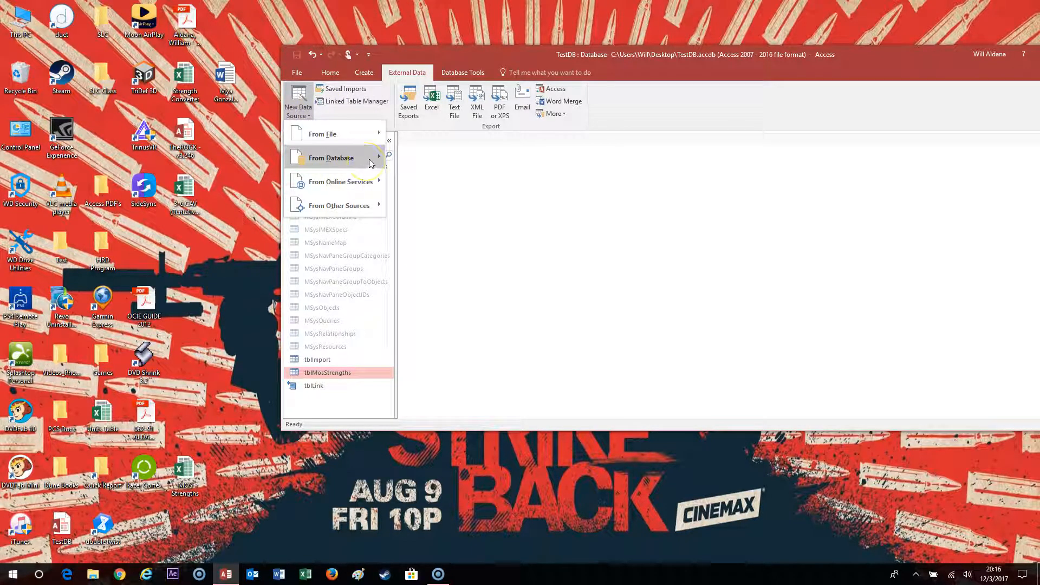
{"action": "left_click", "coordinate": [424, 157]}
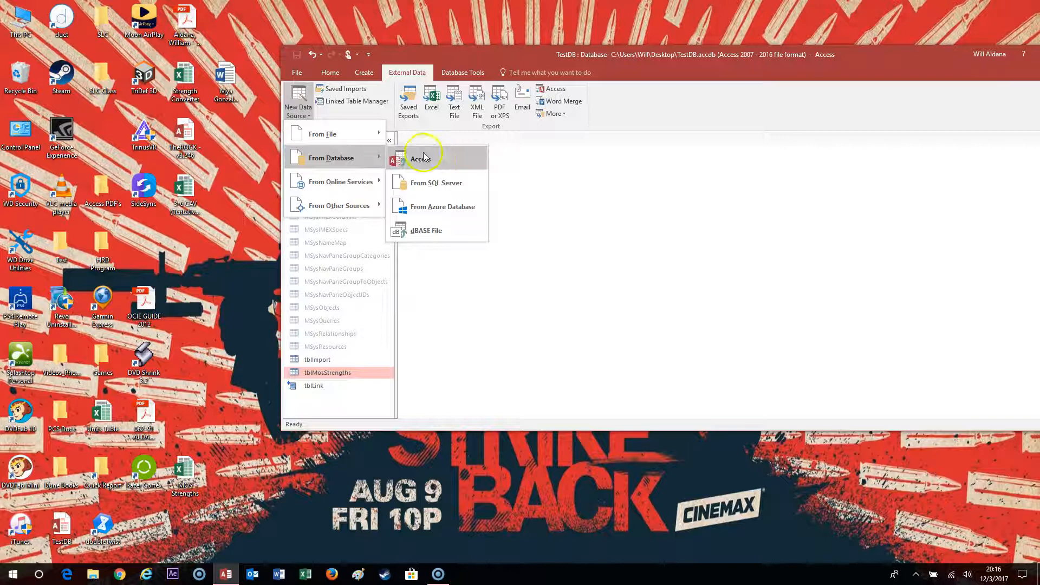
{"action": "left_click", "coordinate": [427, 163]}
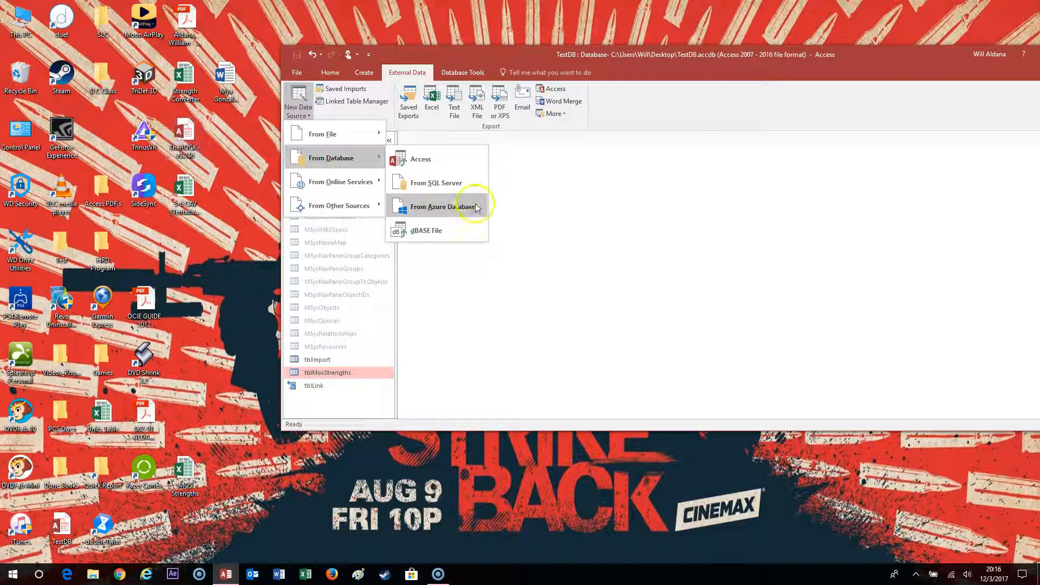
{"action": "left_click", "coordinate": [444, 161]}
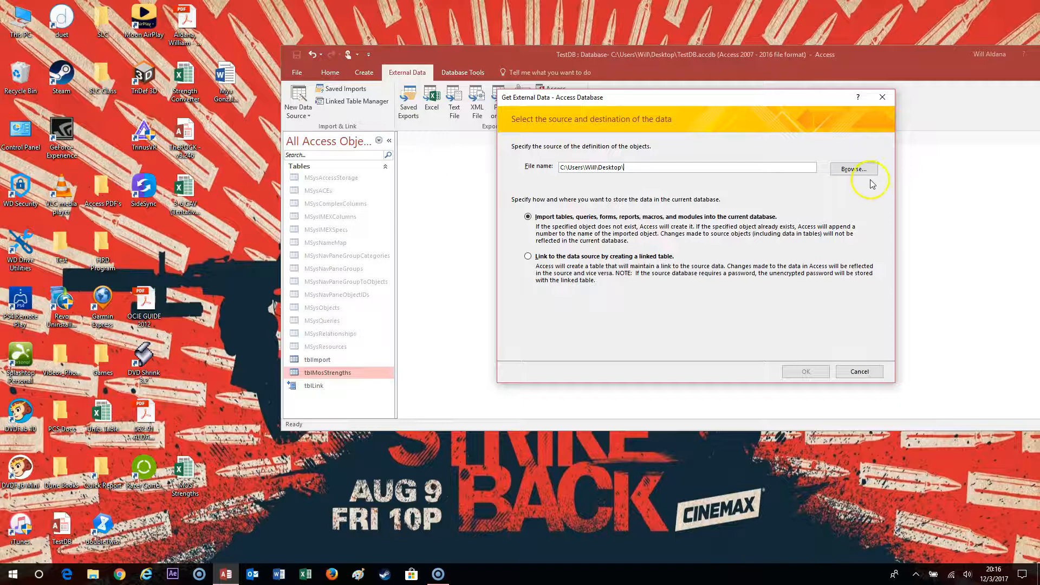
{"action": "left_click", "coordinate": [862, 169]}
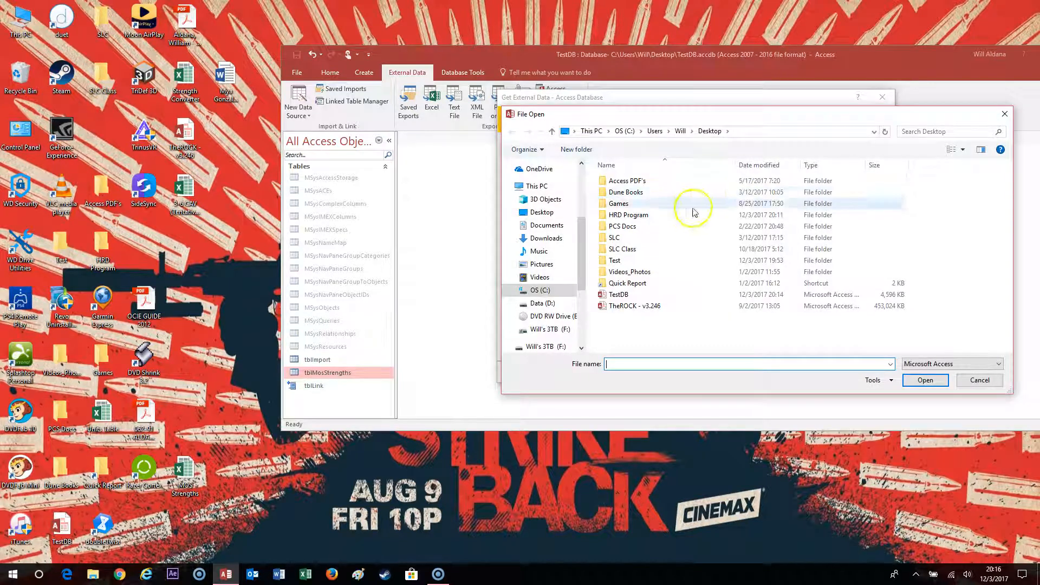
{"action": "left_click", "coordinate": [641, 309]}
{"action": "left_click", "coordinate": [926, 380]}
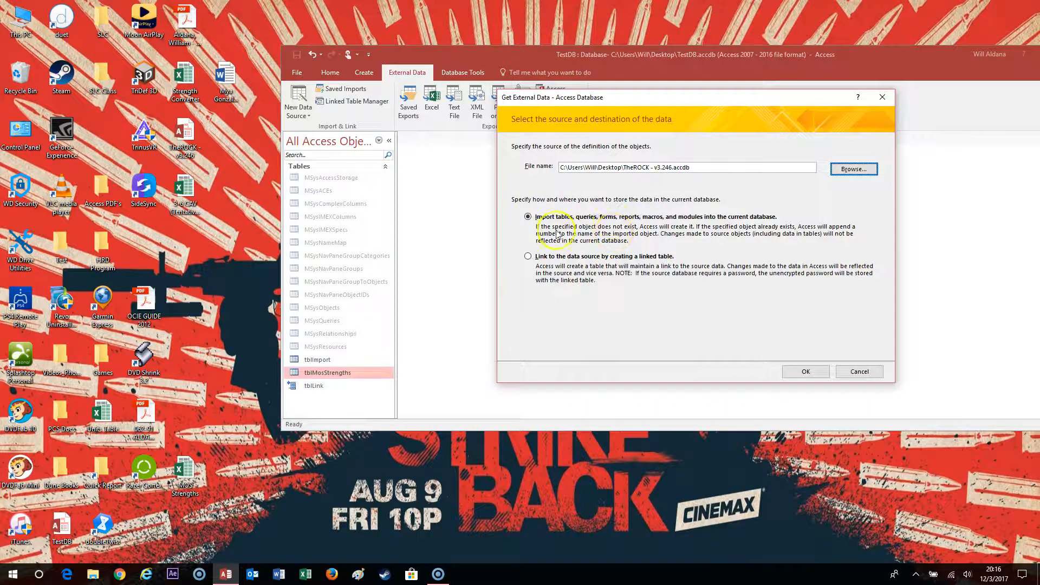
Import UOC TABLE into the current database instead of linking to it, without saving the import steps
{"action": "left_click", "coordinate": [524, 257]}
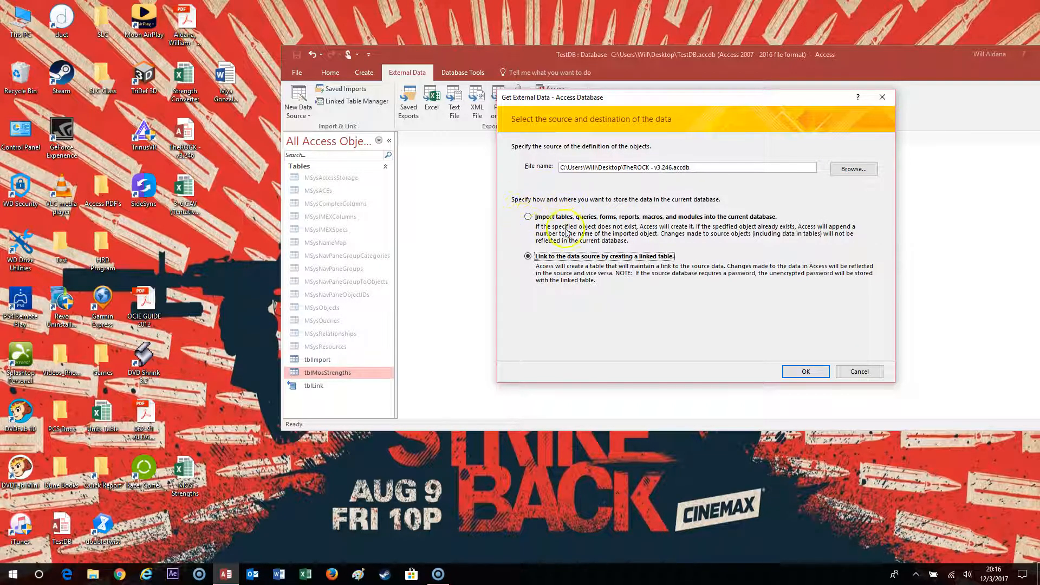
{"action": "left_click", "coordinate": [529, 216]}
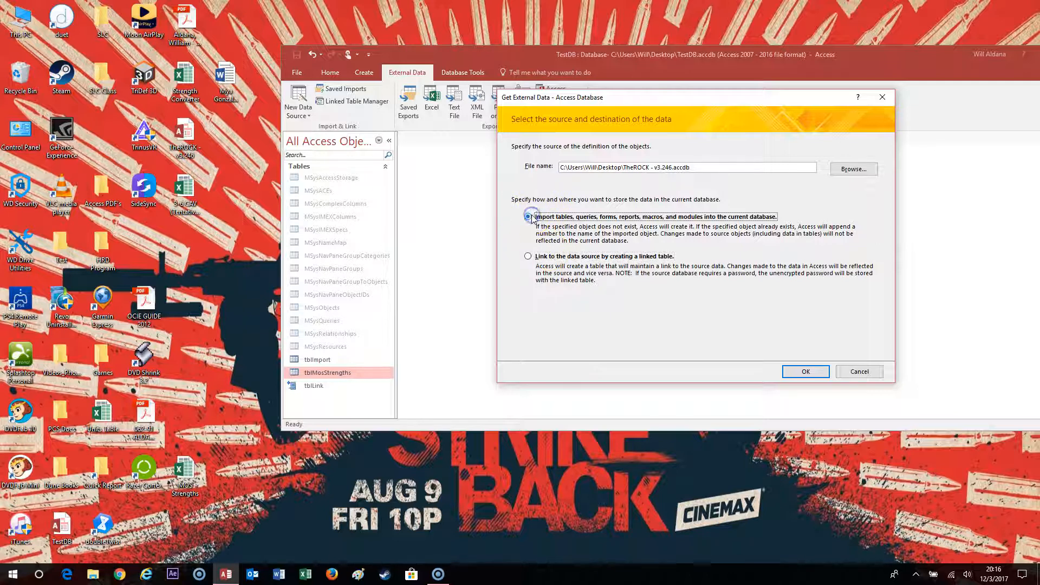
{"action": "left_click", "coordinate": [818, 373]}
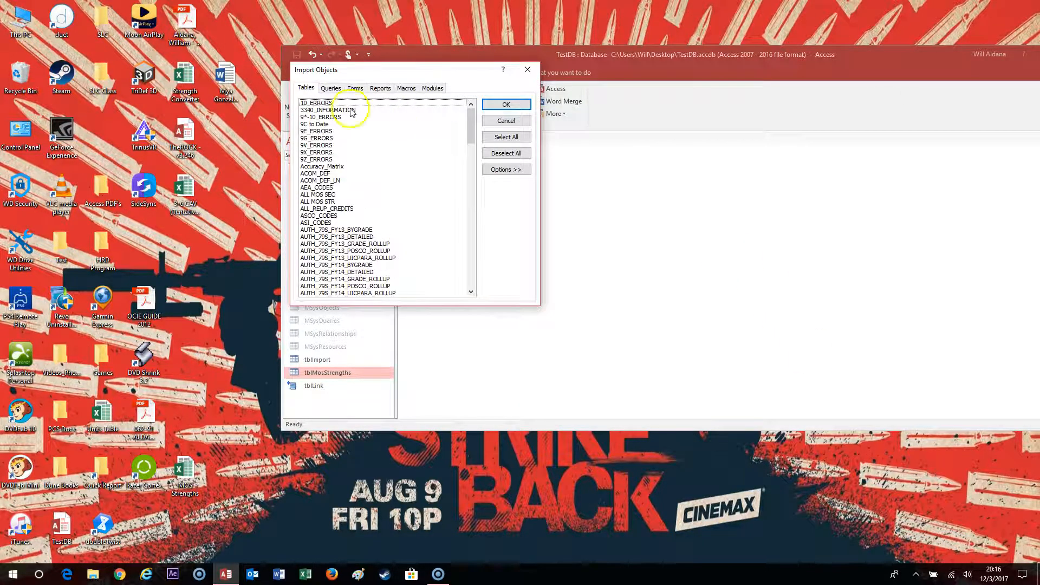
{"action": "left_click_drag", "start_coordinate": [472, 135], "coordinate": [469, 285]}
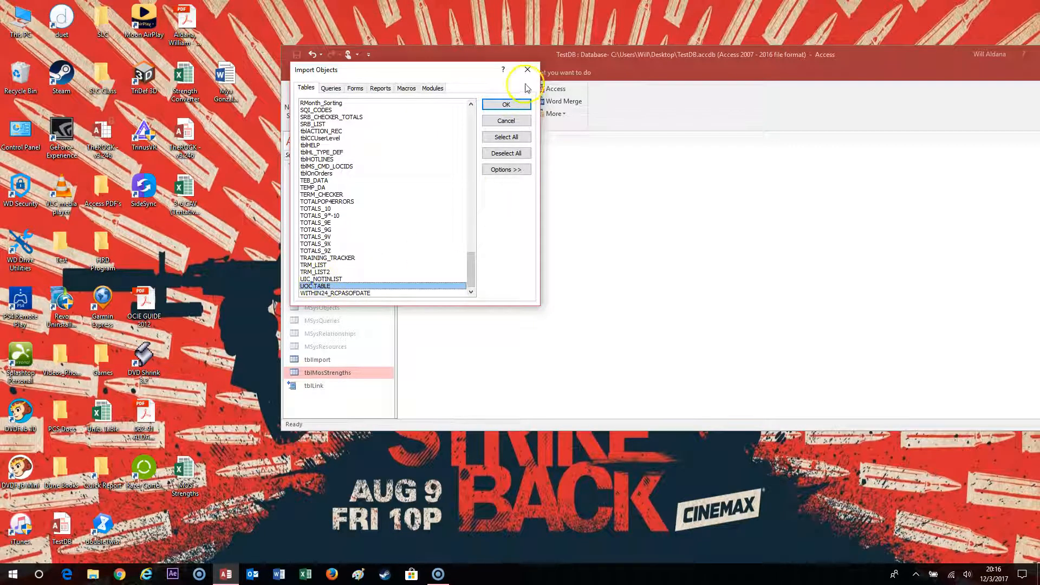
{"action": "left_click", "coordinate": [506, 104]}
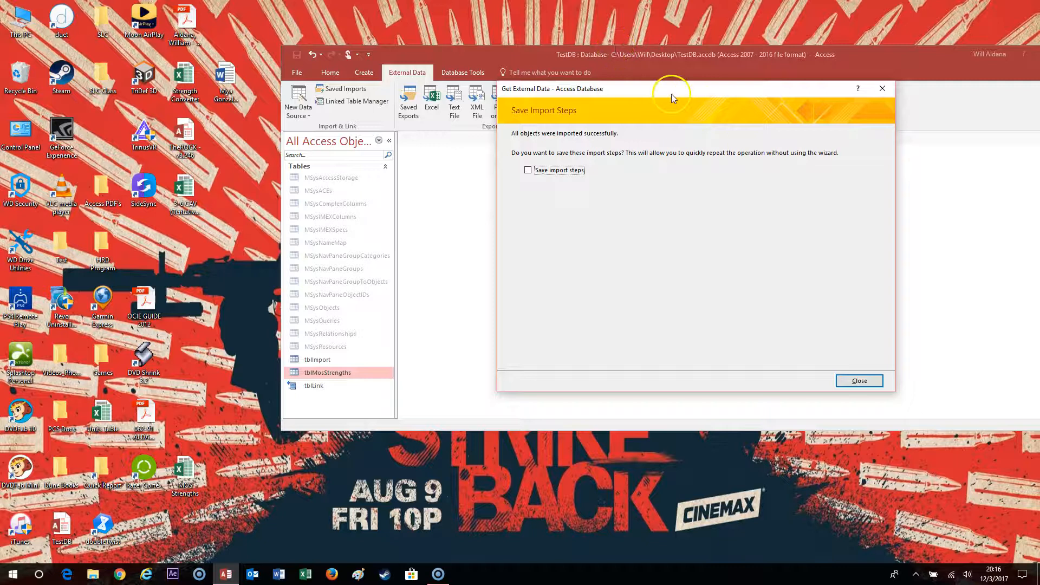
{"action": "left_click", "coordinate": [859, 380]}
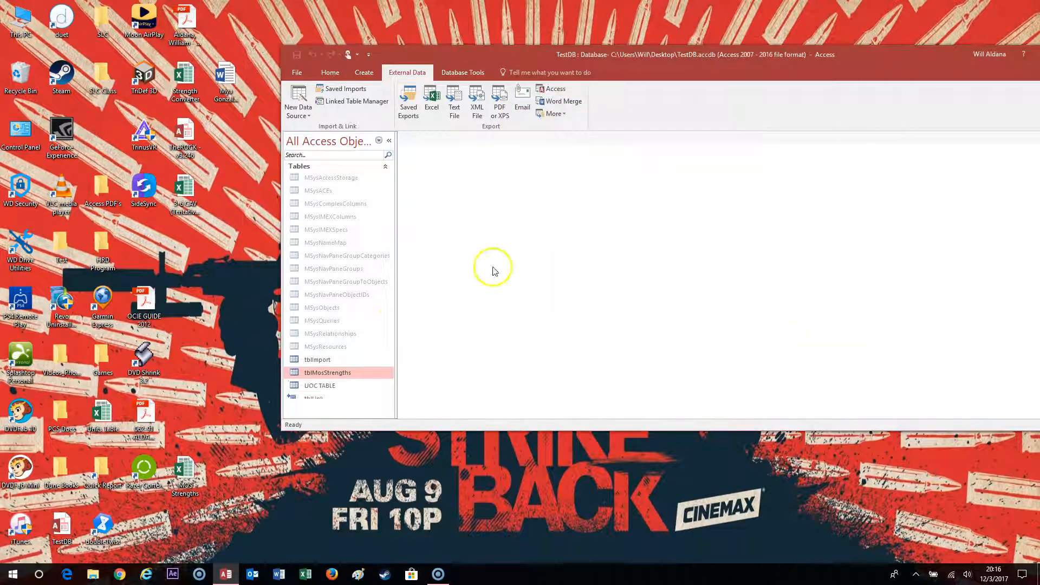
Open UOC TABLE, look across its columns through to Remarks, and close the table
{"action": "double_click", "coordinate": [320, 385]}
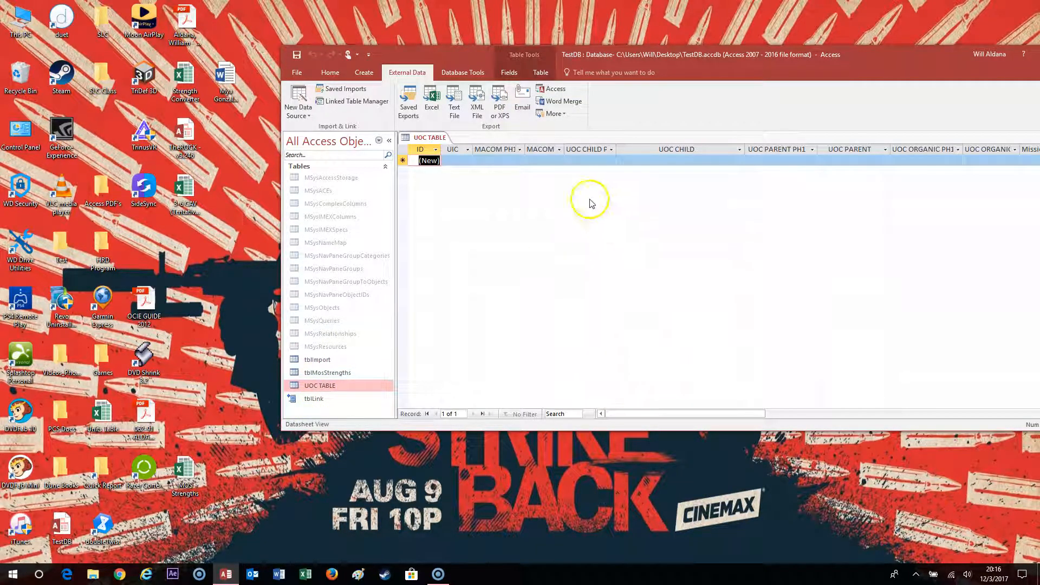
{"action": "left_click_drag", "start_coordinate": [731, 413], "coordinate": [813, 409]}
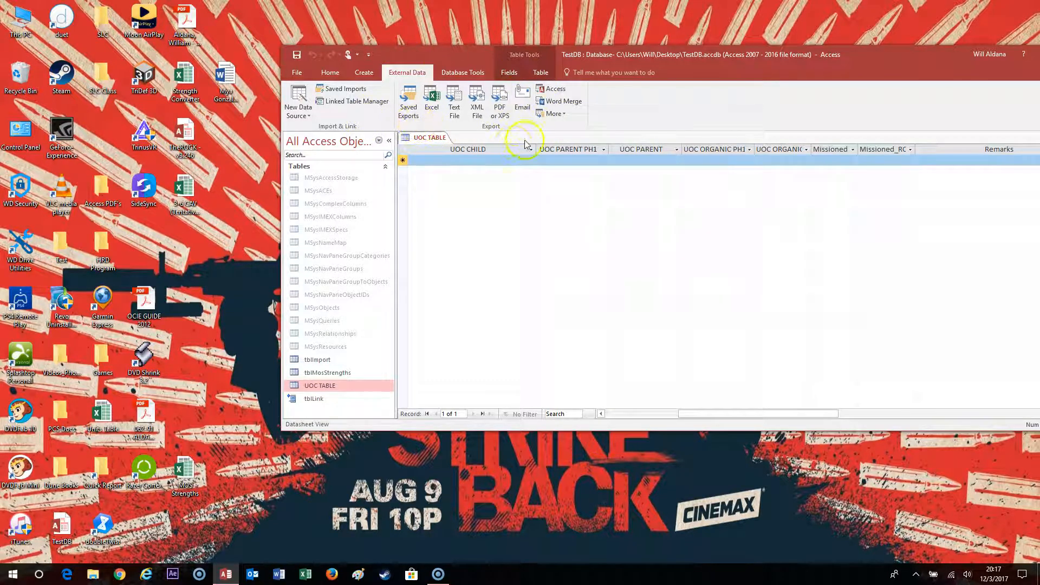
{"action": "right_click", "coordinate": [428, 137]}
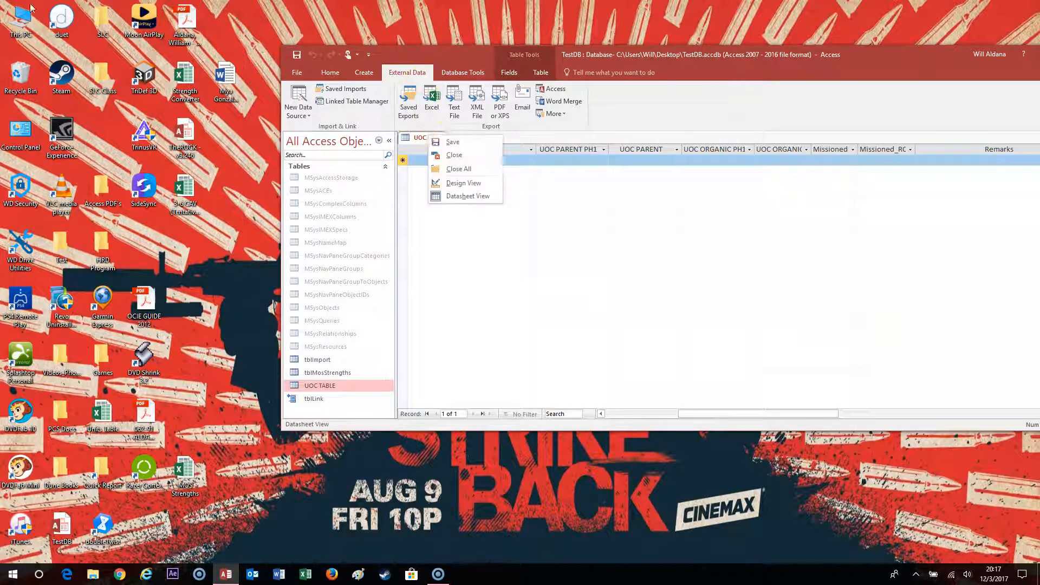
{"action": "left_click", "coordinate": [451, 155]}
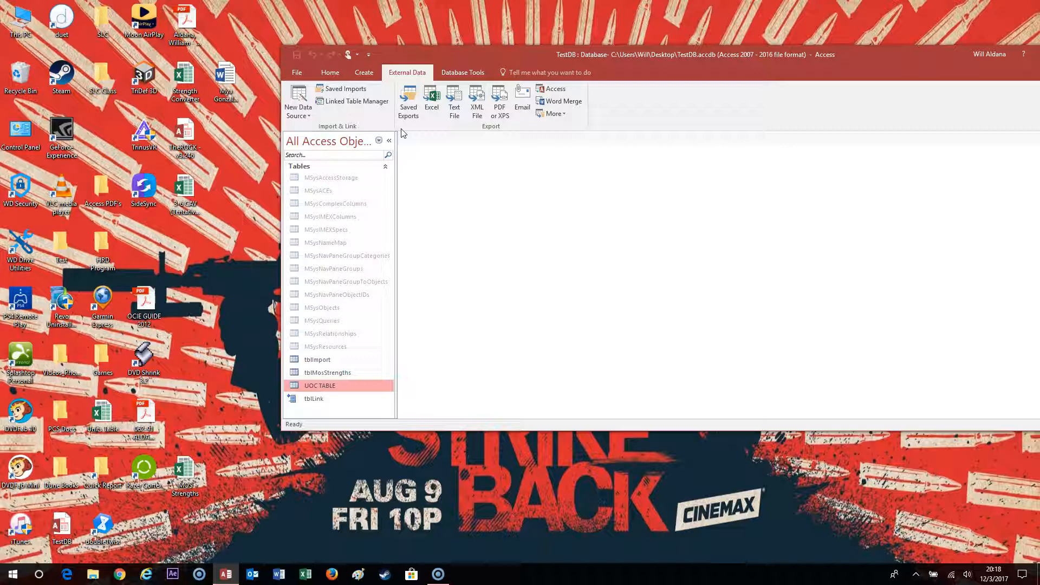
{"action": "left_click", "coordinate": [409, 144]}
{"action": "left_click", "coordinate": [614, 57]}
{"action": "left_click", "coordinate": [439, 576]}
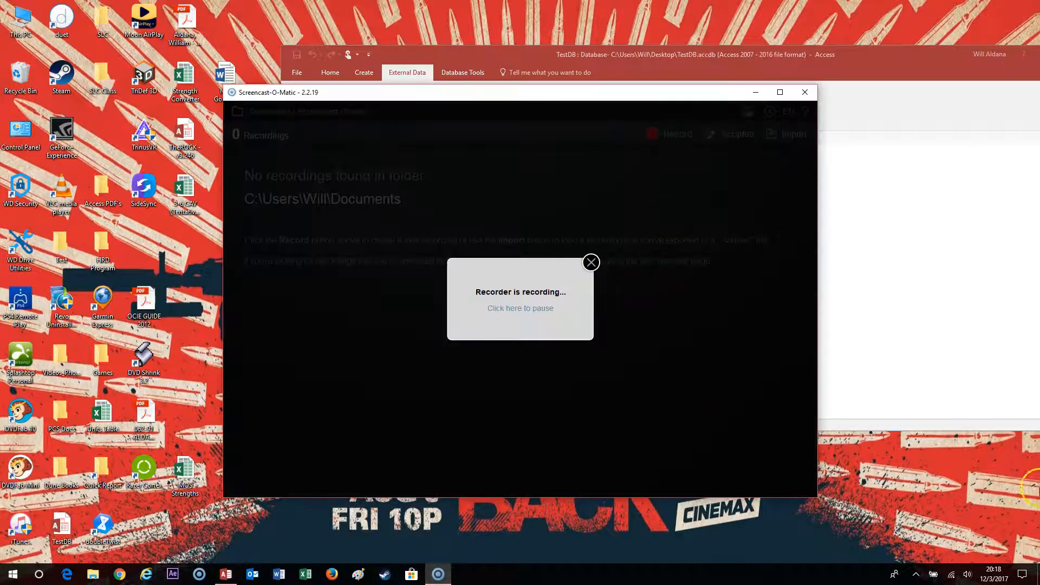